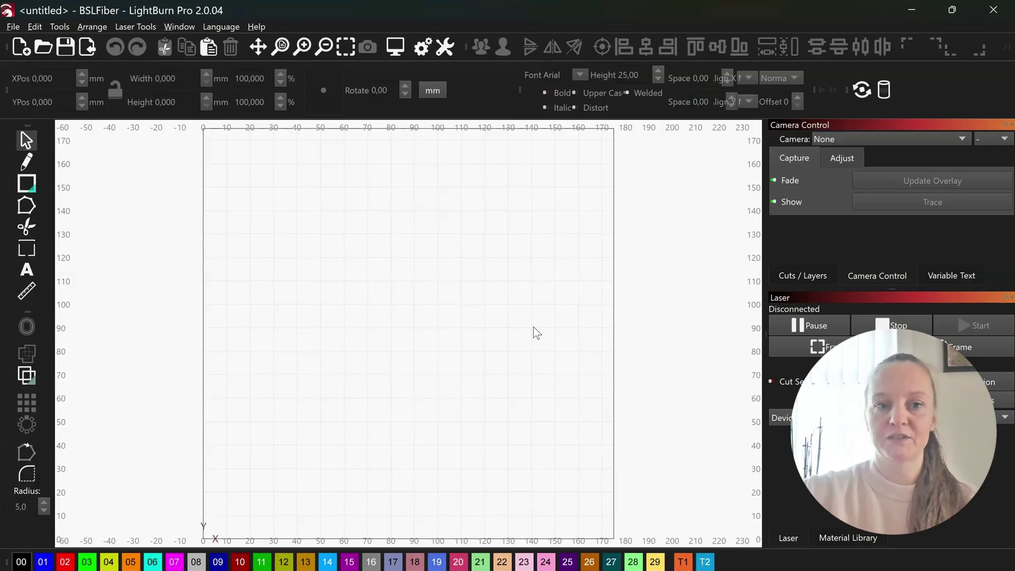
Step: Draw a small upright rectangle about 20 mm wide and 34 mm high in the empty area outside the laser bed
scroll(585, 309, "down", 5)
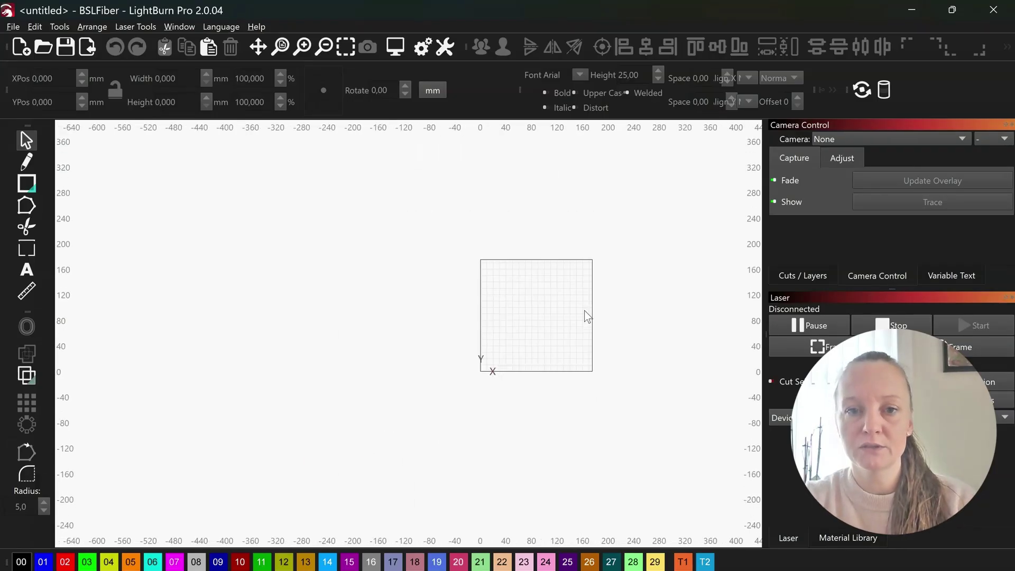
scroll(182, 332, "up", 3)
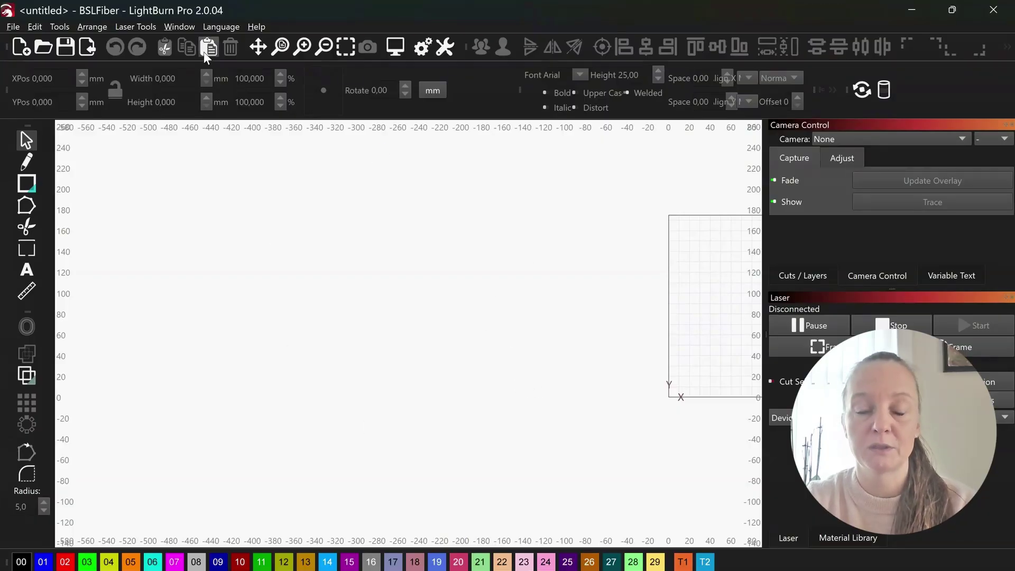
left_click(28, 181)
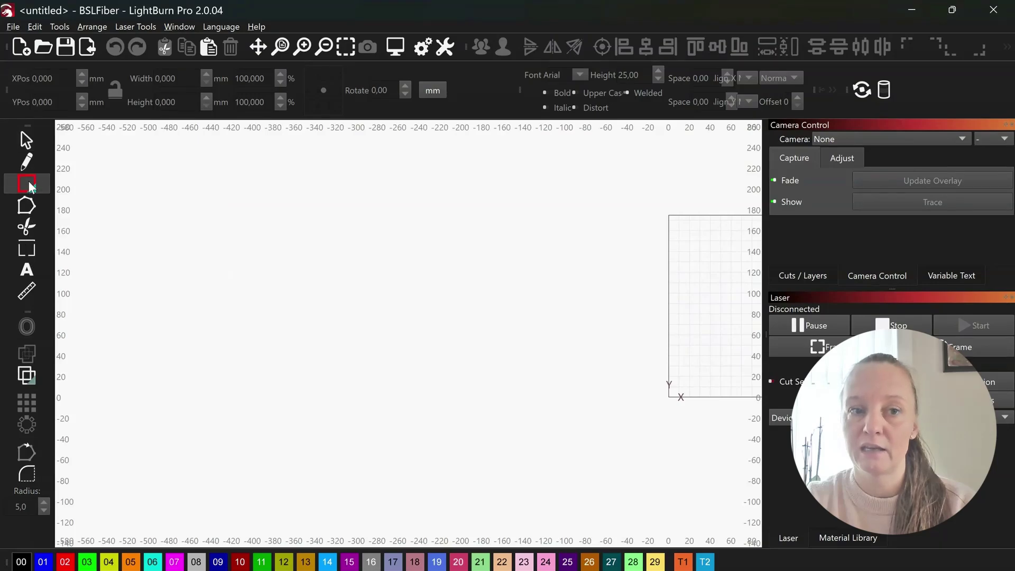
left_click_drag(302, 278, 323, 314)
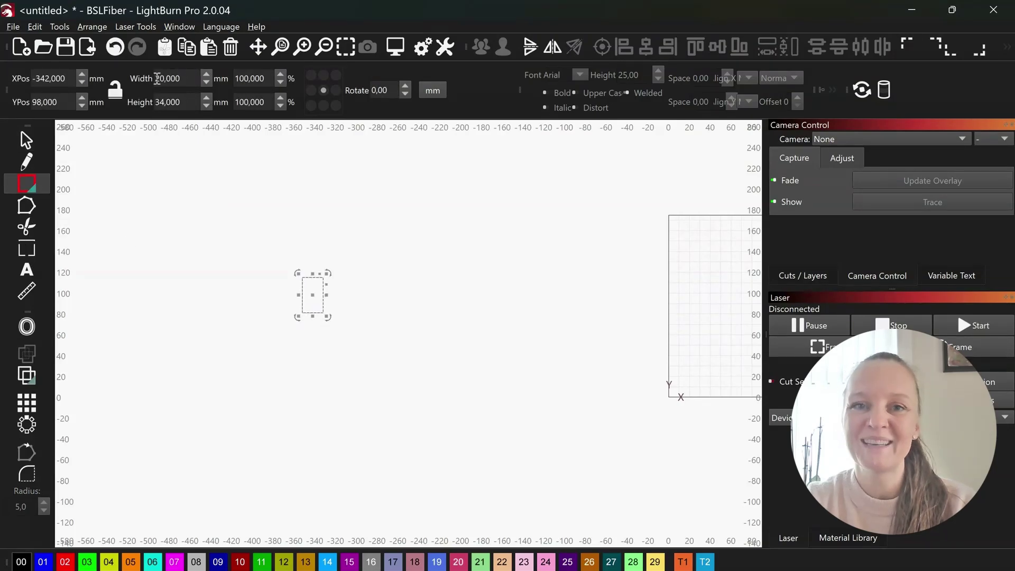
Step: Set the small rectangle's height to 40 mm
left_click(157, 102)
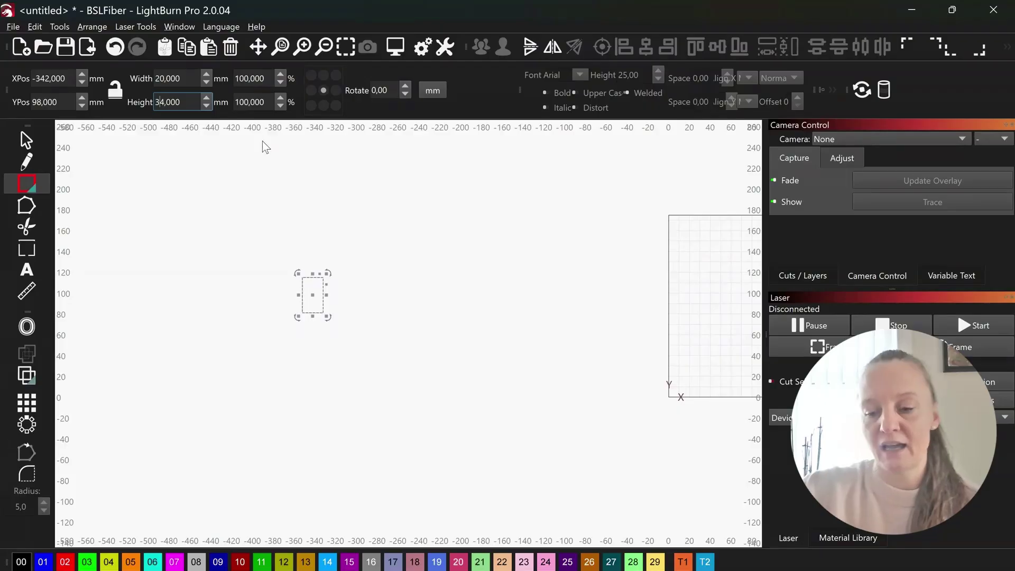
key("BackSpace")
key("BackSpace")
type("40")
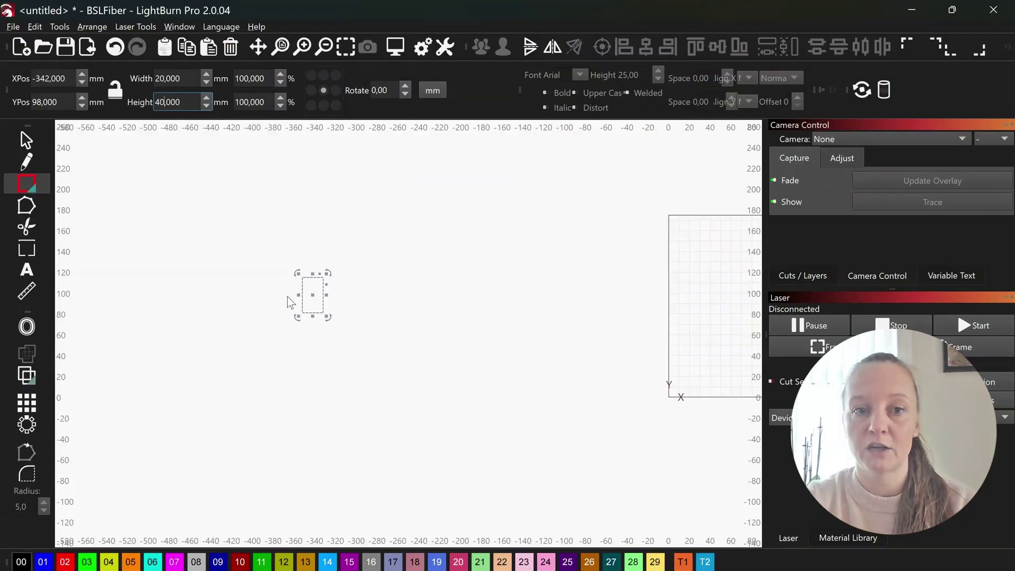
left_click(348, 316)
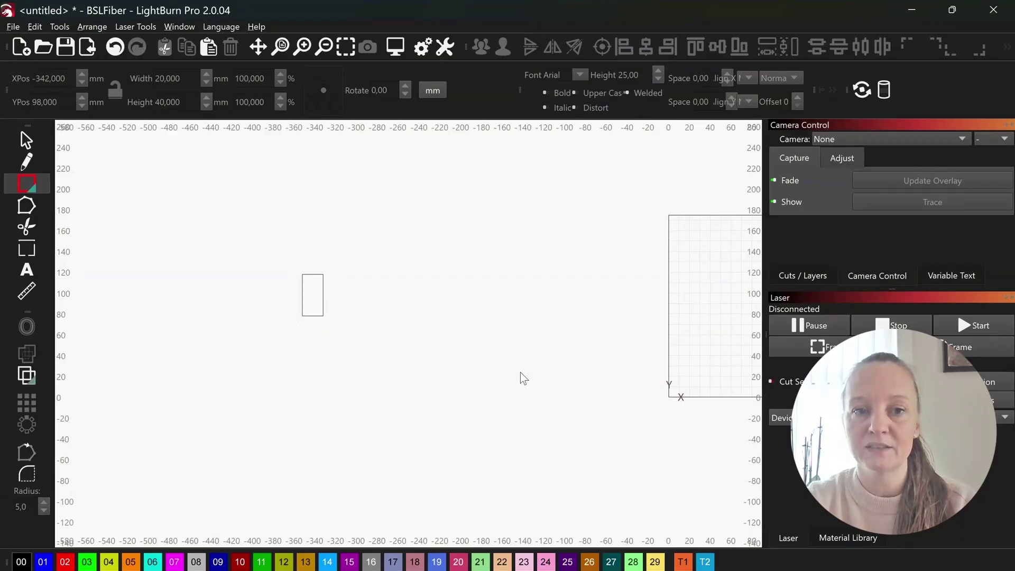
Step: Move the 20 × 40 mm rectangle farther from the laser bed, to about X -440 mm, Y 116 mm
scroll(513, 370, "up", 3)
left_click(378, 328)
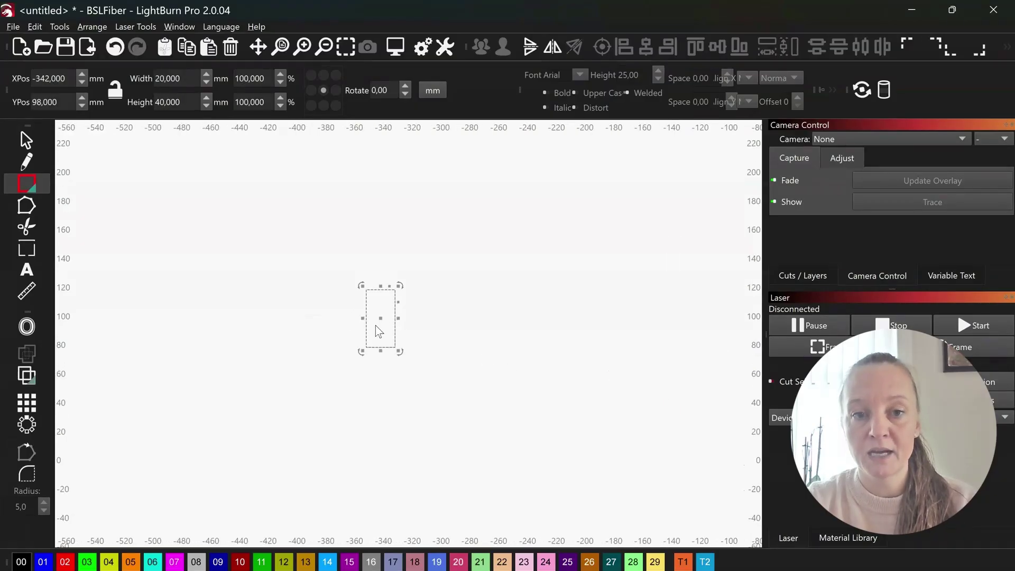
left_click_drag(375, 326, 240, 294)
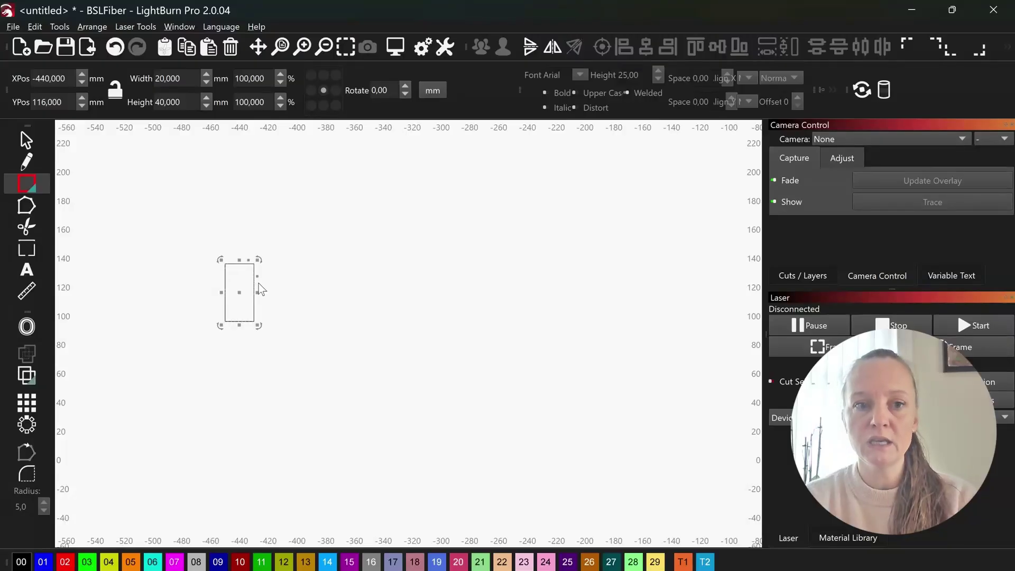
Step: Duplicate the rectangle and shift the copy 30 mm to its right to make the second in the row
key("Right")
key("Right")
key("Right")
key("Right")
key("Right")
key("Right")
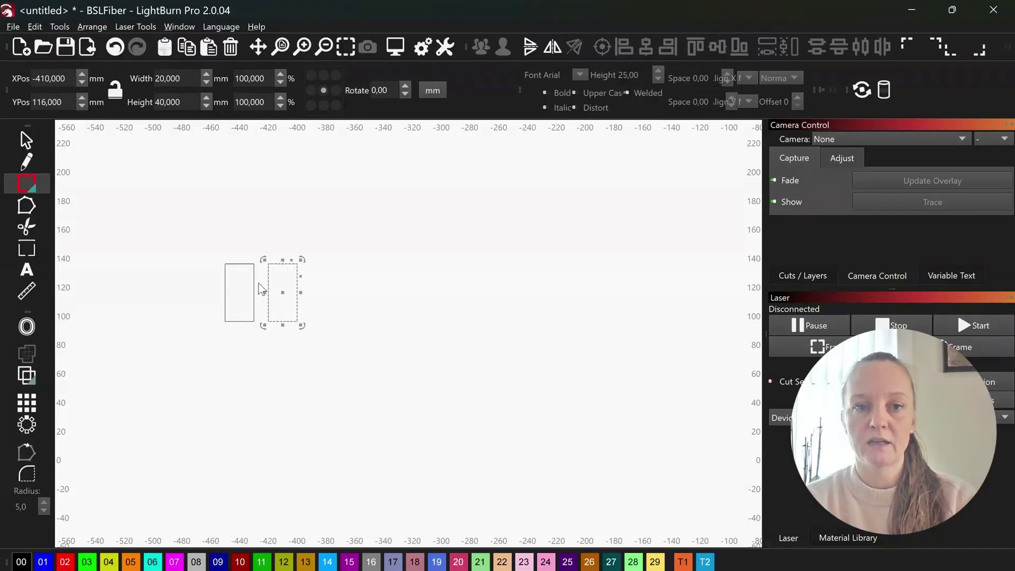
Step: Duplicate the second rectangle and shift the copy 30 mm to its right as the third in the row
key("ctrl+d")
key("Right")
key("Right")
key("Right")
key("Right")
key("Right")
key("Right")
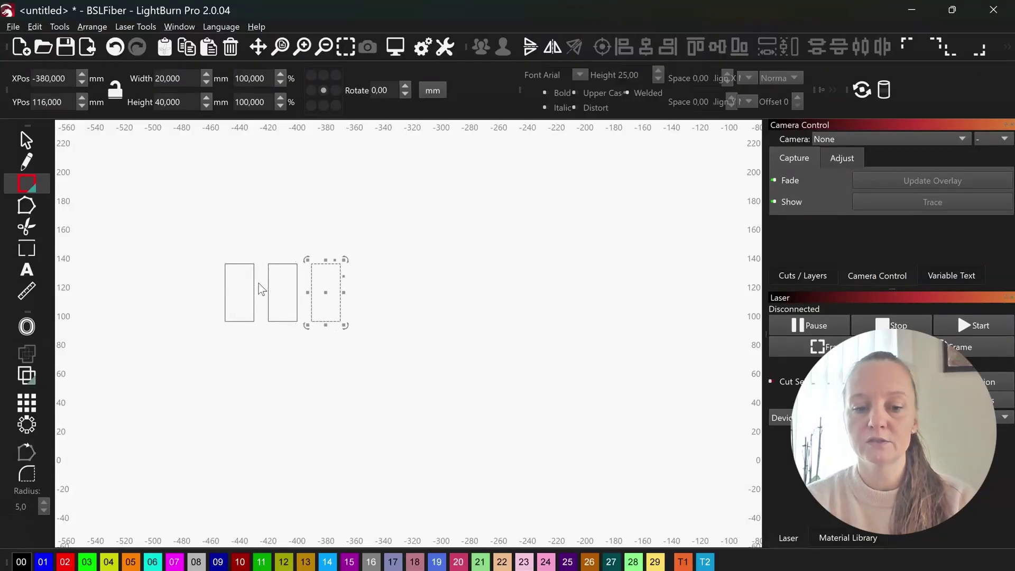
Step: Duplicate the third rectangle and shift the copy 30 mm to its right as the fourth in the row
key("ctrl+d")
key("Right")
key("Right")
key("Right")
key("Right")
key("Right")
key("Right")
Step: Duplicate the fourth rectangle and shift the copy 30 mm to its right as the fifth in the row
key("ctrl+d")
key("Right")
key("Right")
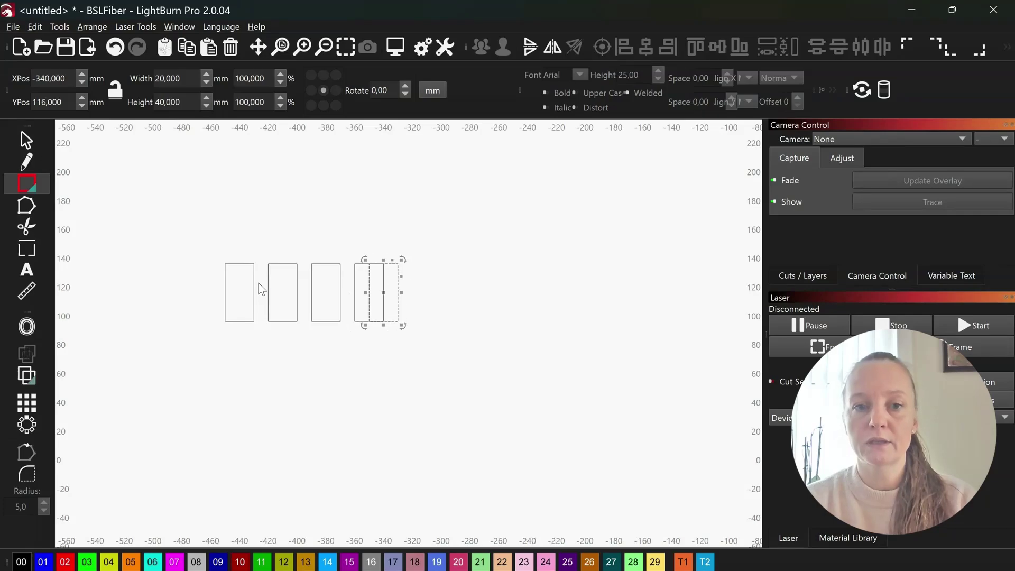
key("Right")
key("Right")
key("Right")
key("Right")
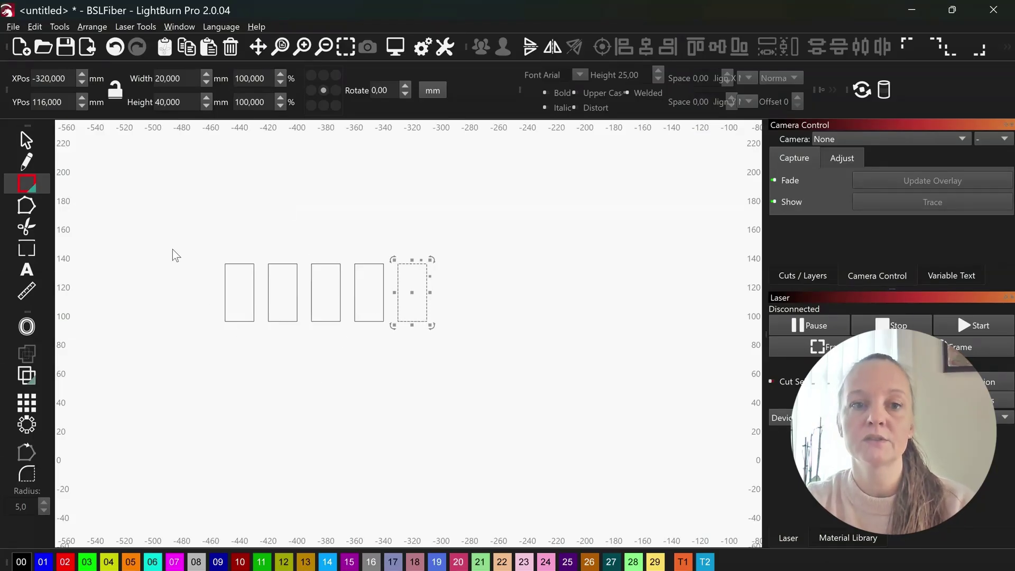
Step: Draw a large rectangle about 377 mm wide and 265 mm high around the row of five small rectangles
scroll(259, 386, "down", 4)
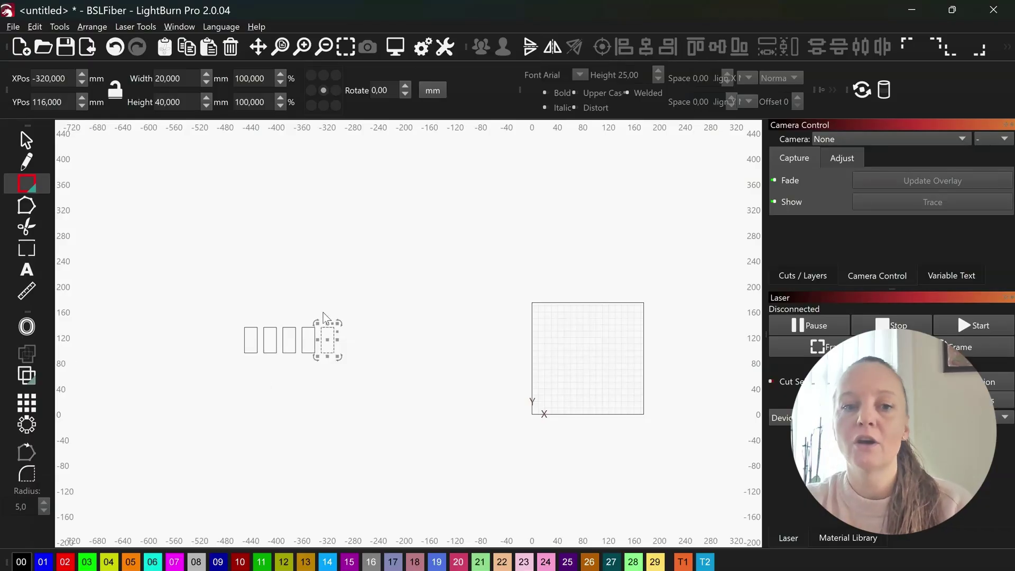
left_click(211, 258)
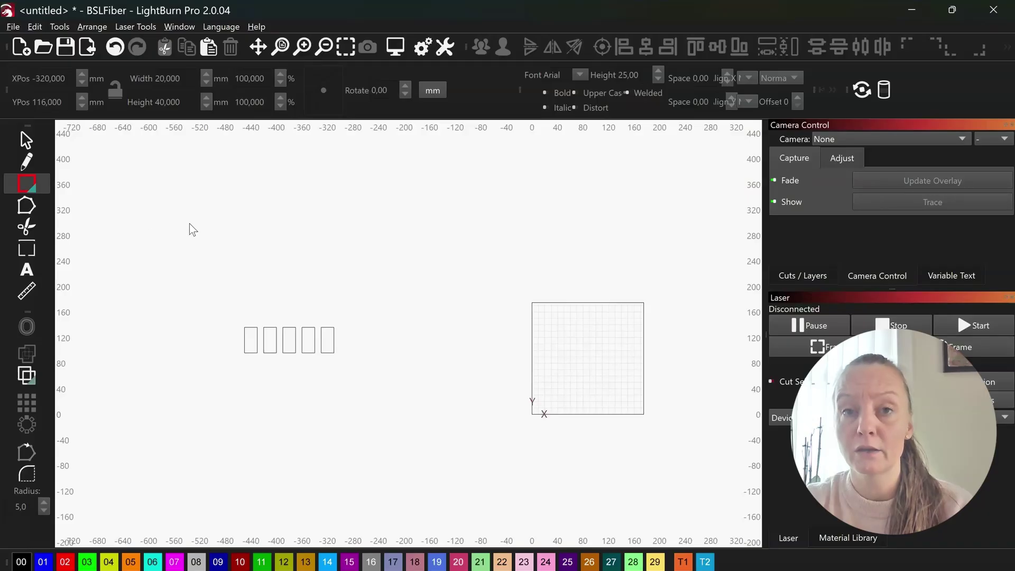
left_click_drag(188, 217, 429, 382)
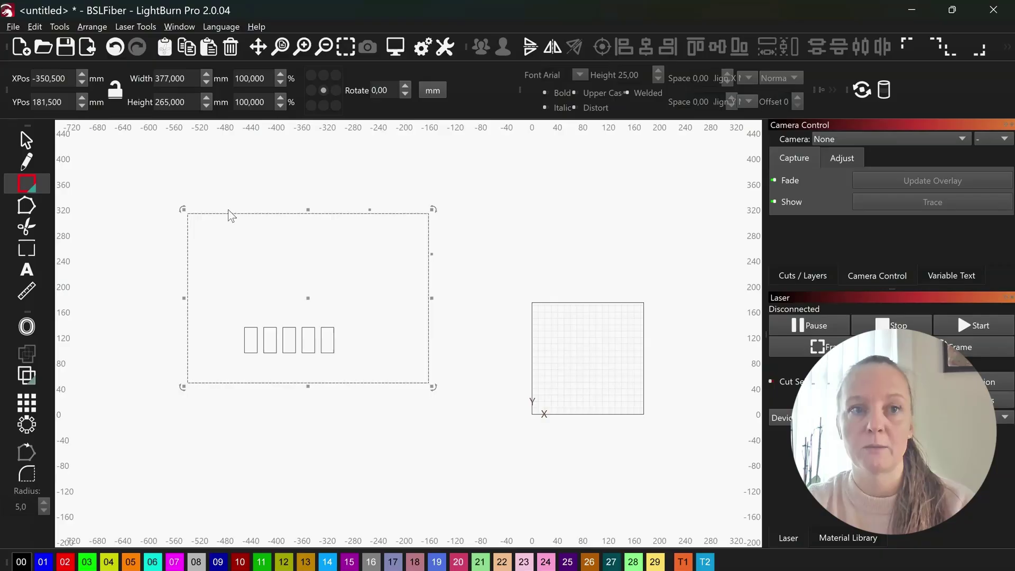
Step: Resize the large surrounding rectangle to 560 mm wide and 200 mm high
double_click(180, 79)
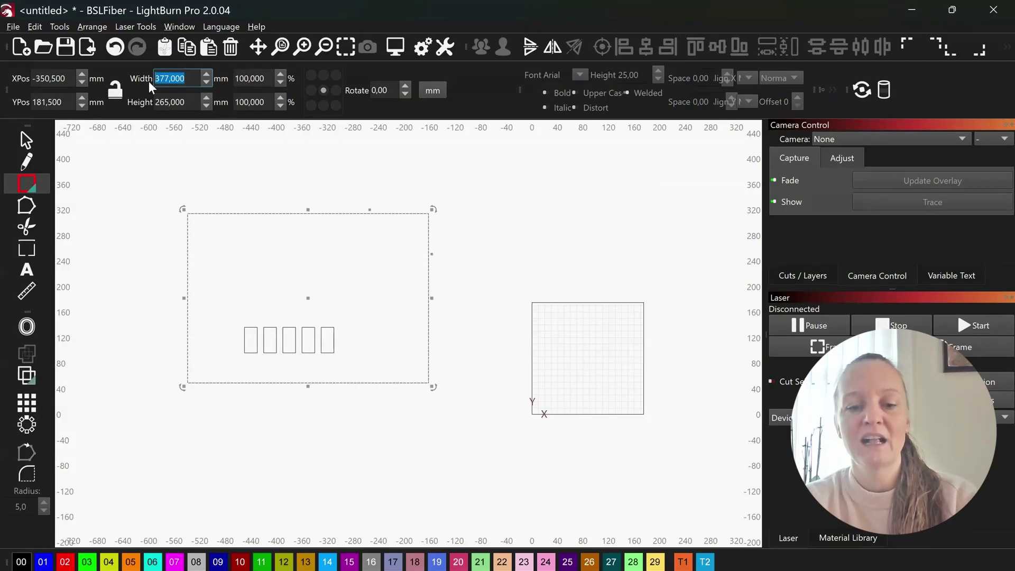
type("56")
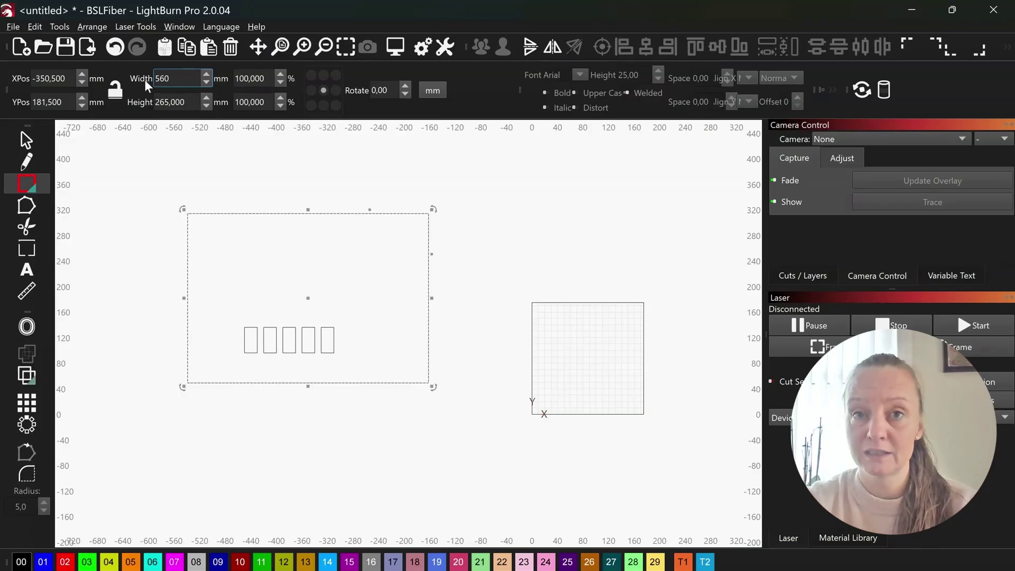
type("0")
key("Return")
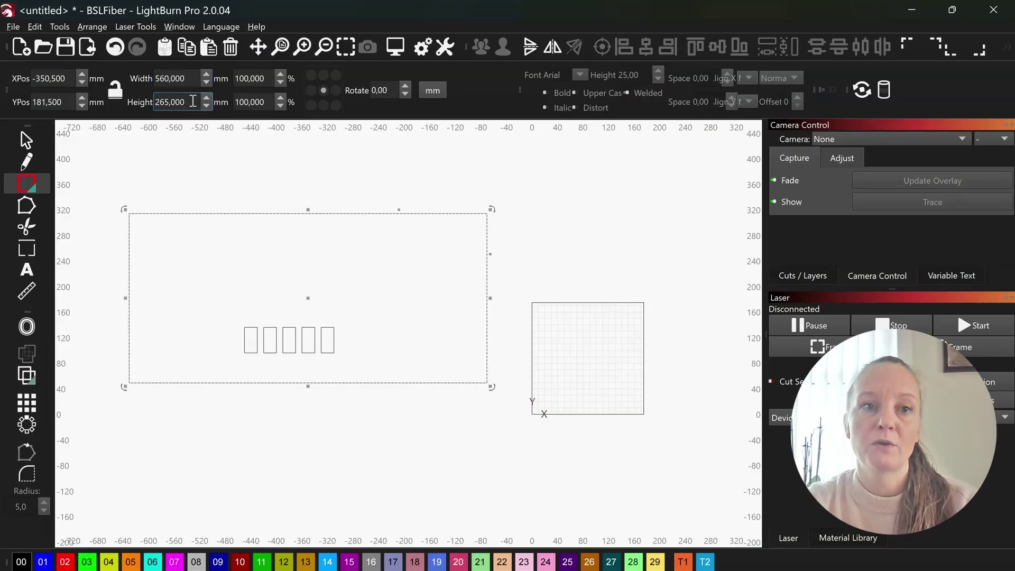
left_click_drag(188, 102, 147, 102)
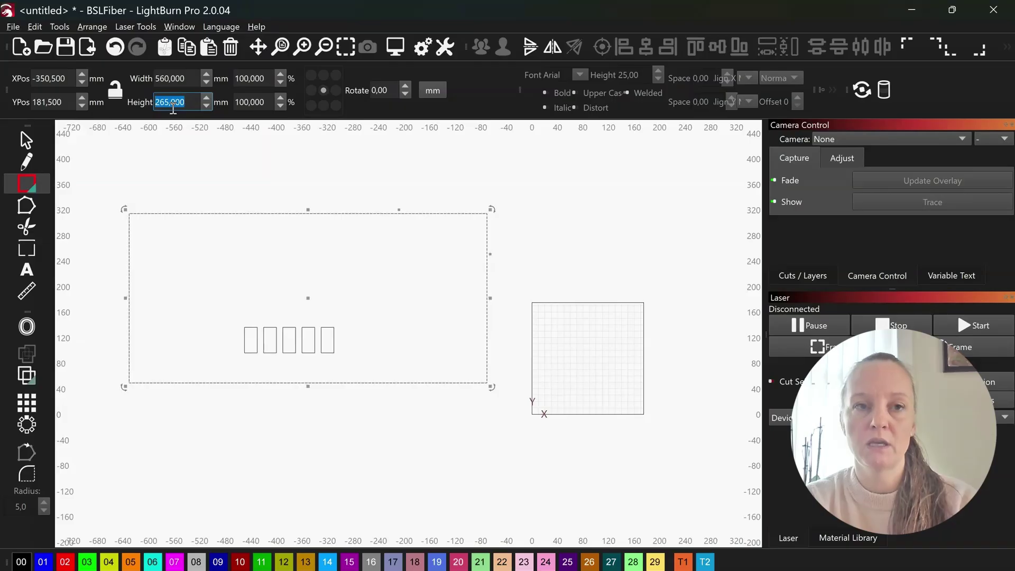
type("200")
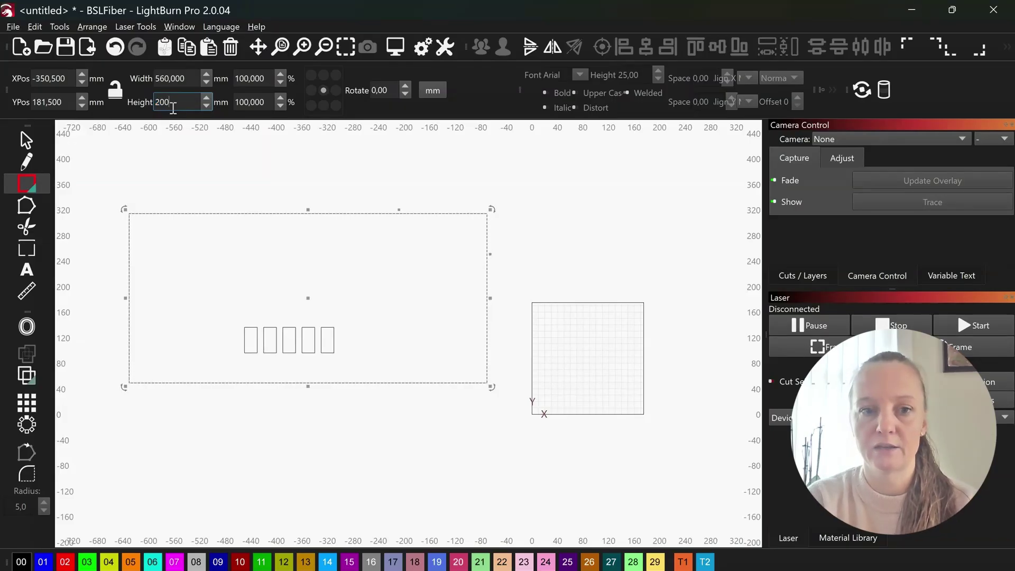
key("Return")
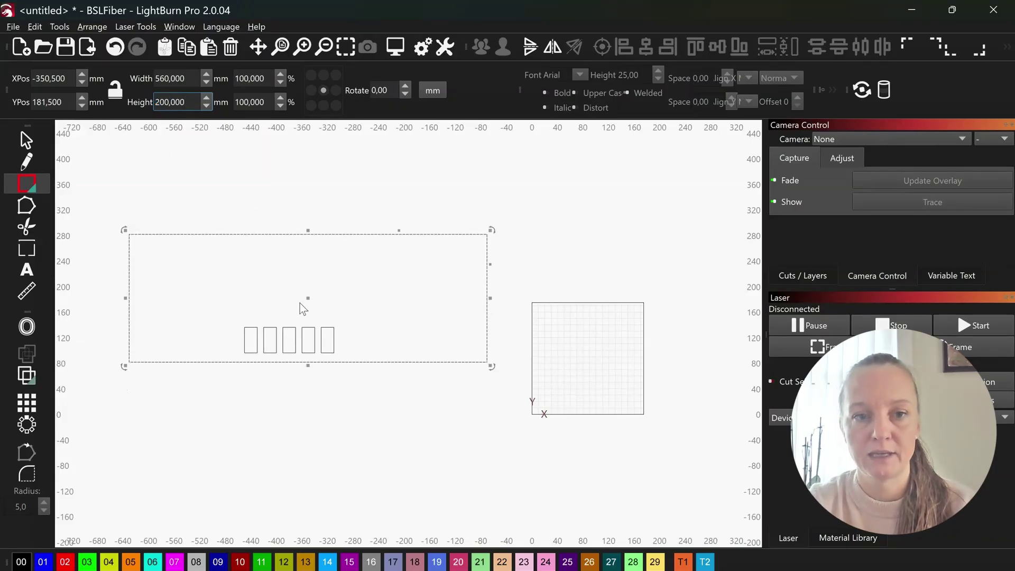
key("Escape")
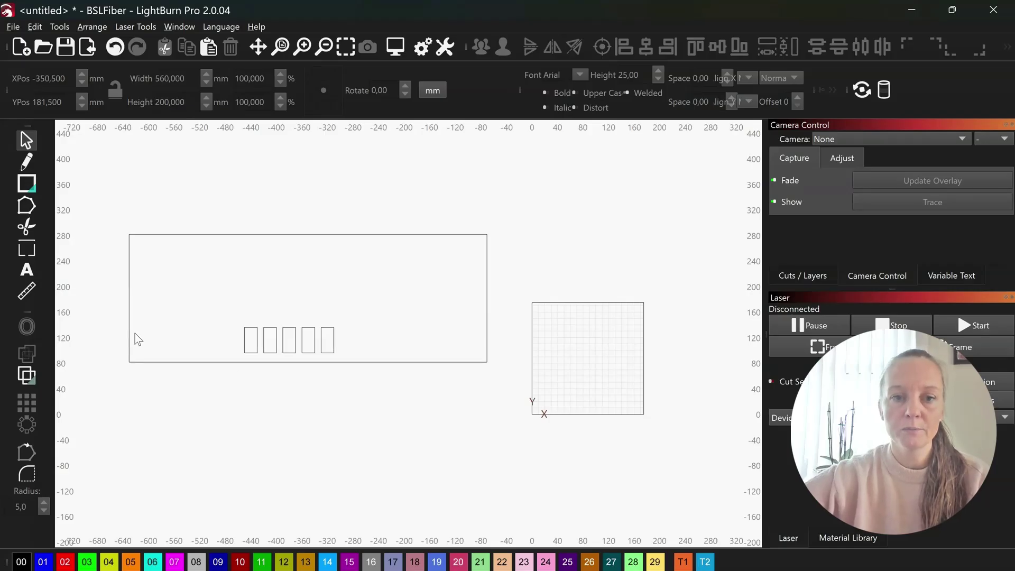
Step: Draw a horizontal rectangle about 75 mm wide and 29 mm high inside the large rectangle, above the small ones
scroll(166, 332, "up", 2)
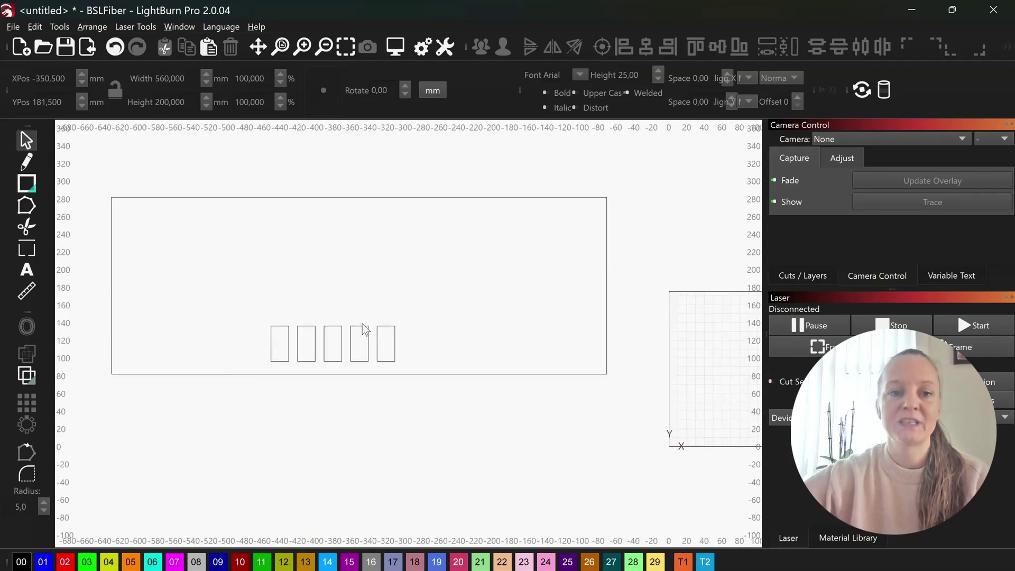
left_click(24, 182)
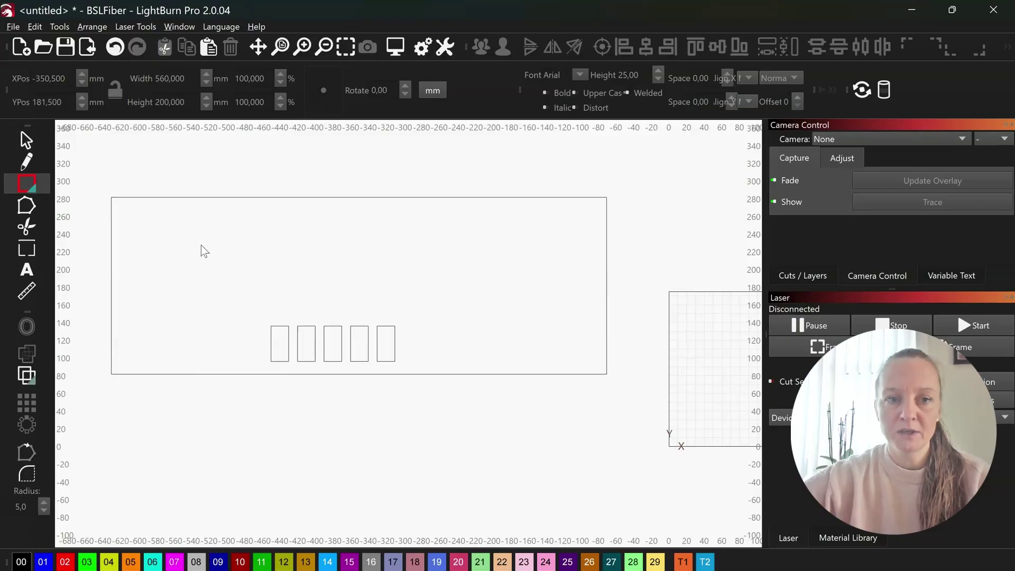
left_click_drag(211, 252, 267, 271)
Step: Set the horizontal rectangle's width to 100 mm and move it into the large rectangle's lower-right corner
double_click(183, 79)
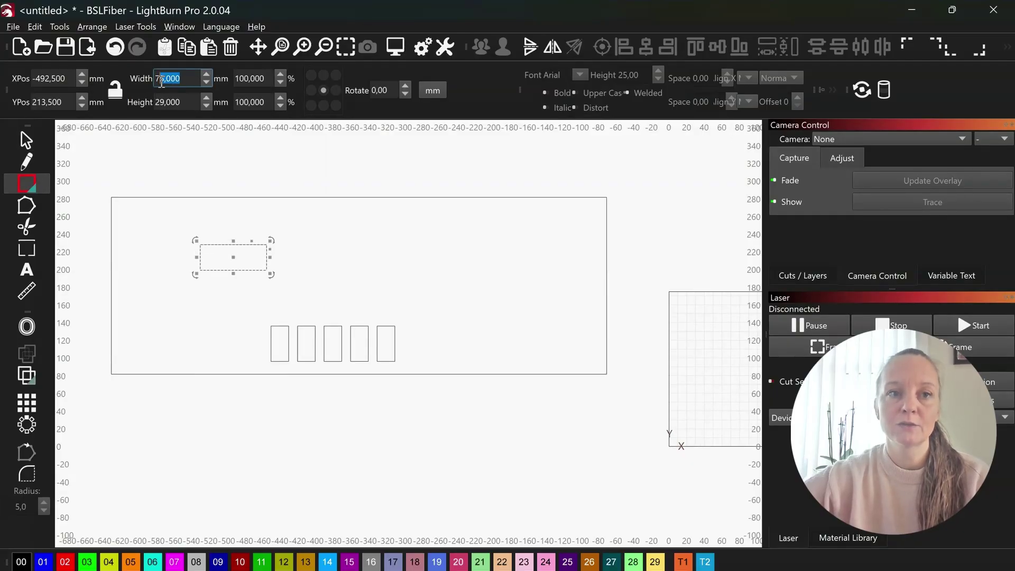
type("1")
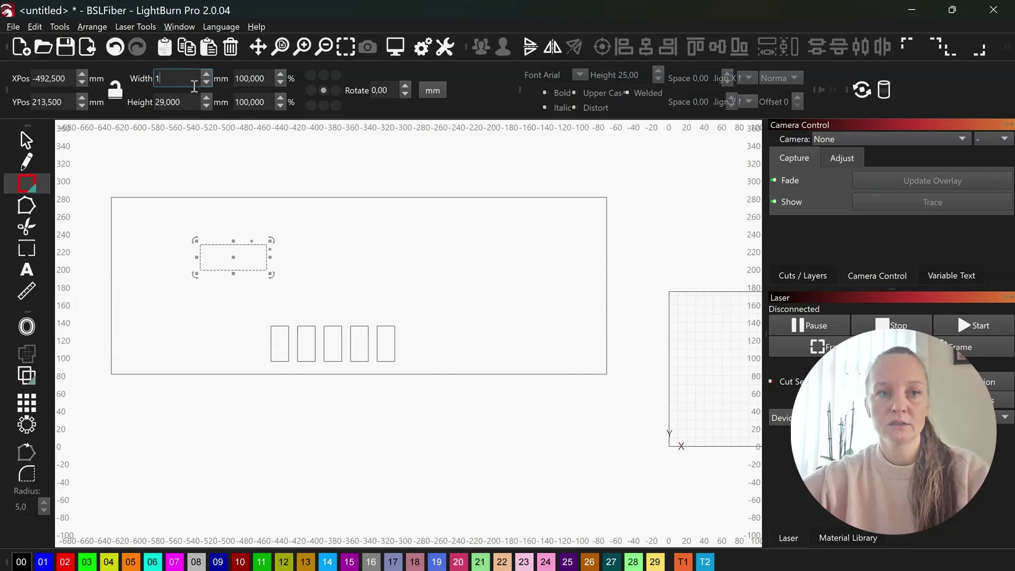
type("00")
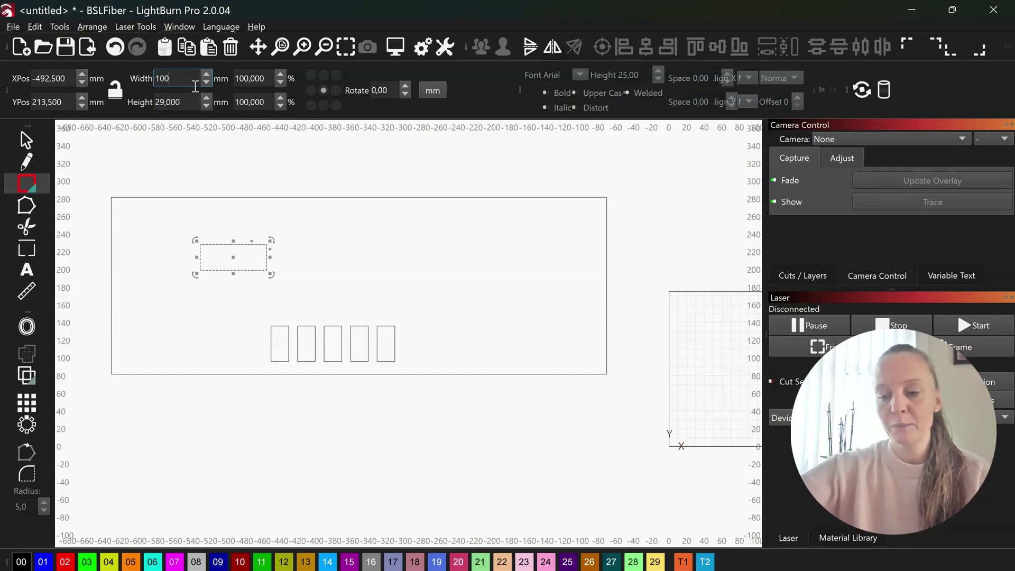
key("Return")
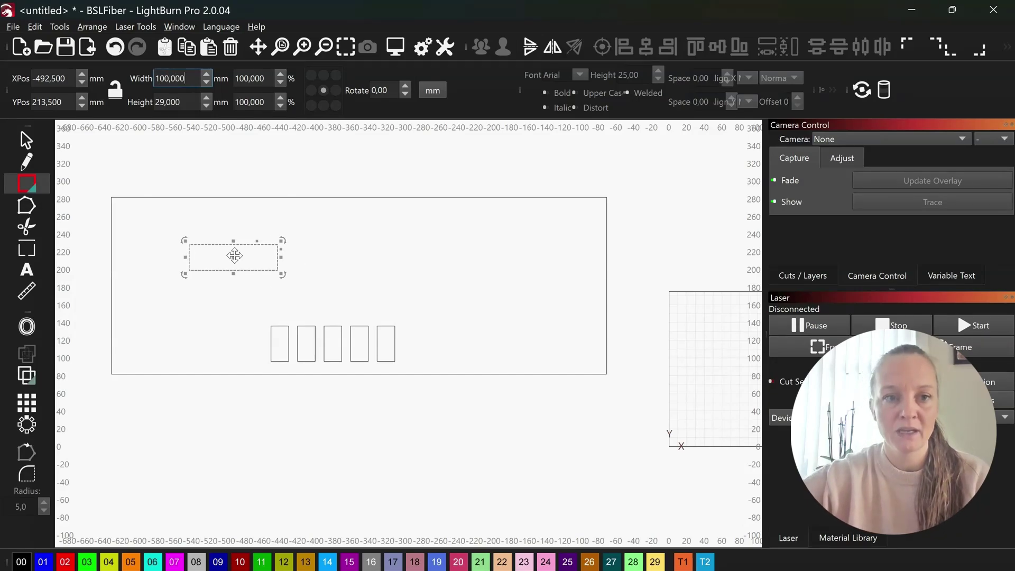
left_click_drag(231, 256, 557, 357)
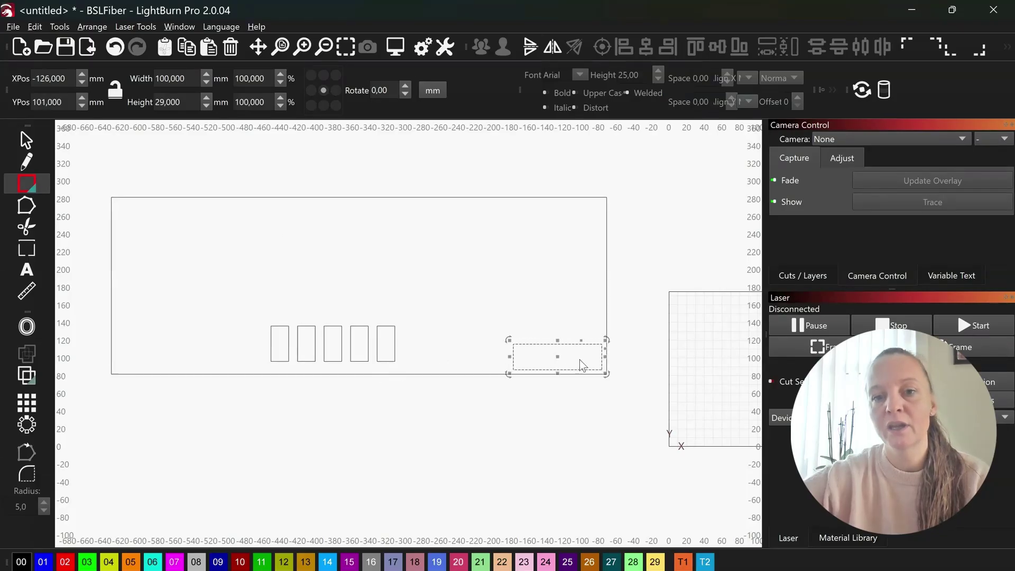
left_click(377, 317)
left_click_drag(406, 343, 348, 300)
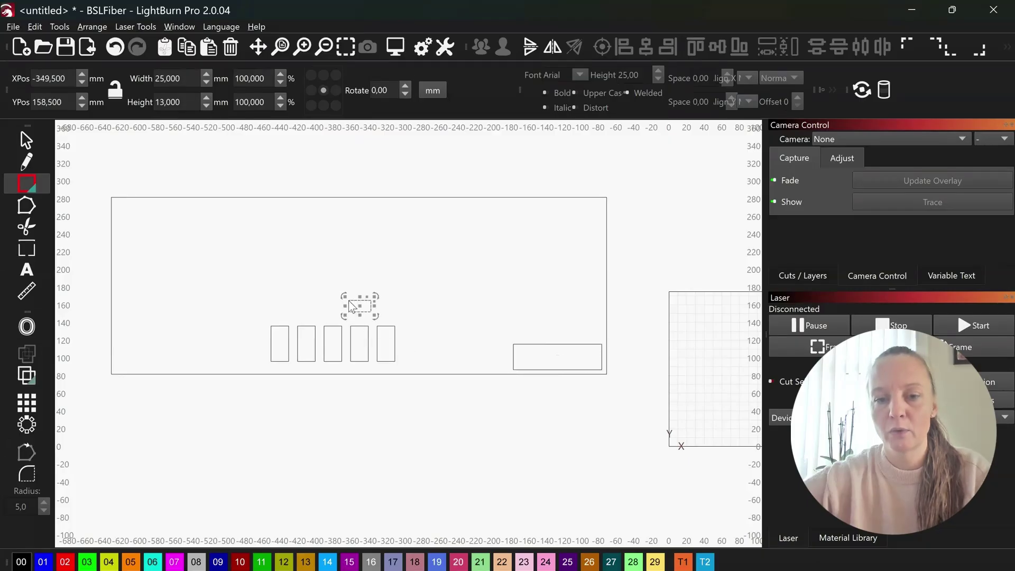
key("Delete")
key("Escape")
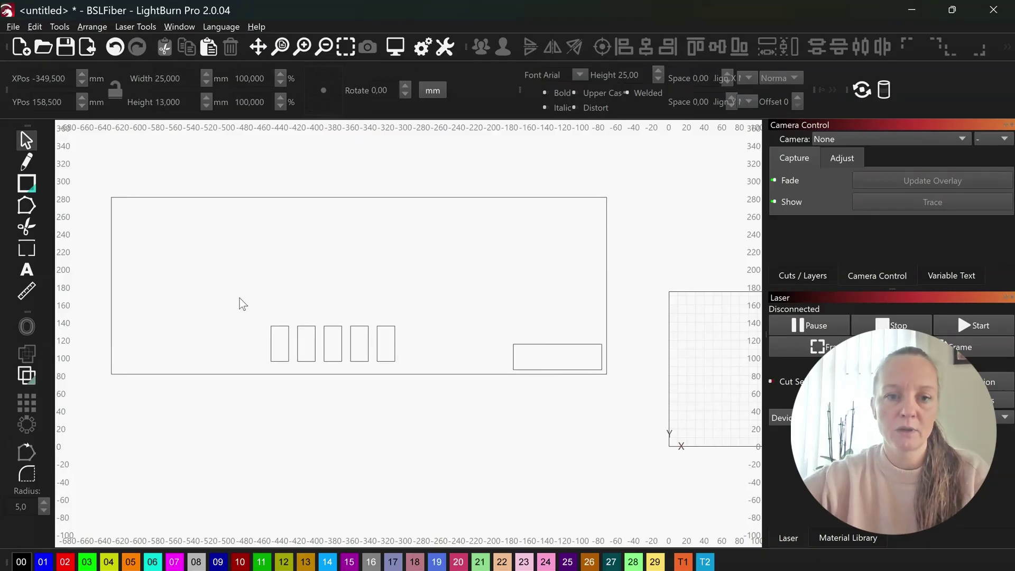
Step: Move the row of five small rectangles together over the 100 mm wide rectangle in the large rectangle's lower-right corner
left_click_drag(239, 298, 445, 411)
left_click_drag(332, 347, 538, 352)
left_click(480, 278)
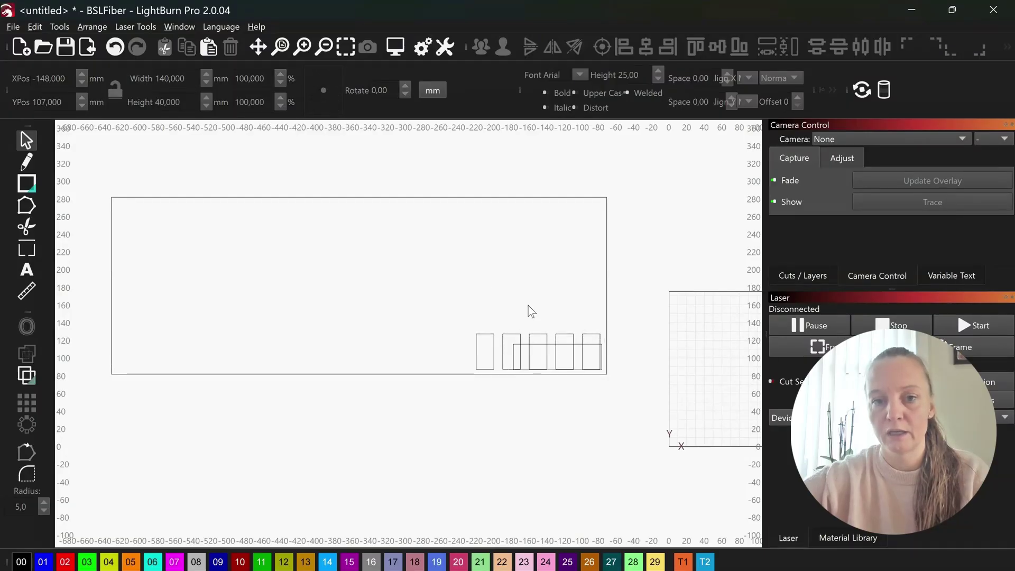
Step: Shift the four leftmost small rectangles together about 65 mm to the left, to the far end of the 100 mm wide rectangle
left_click_drag(428, 278, 579, 411)
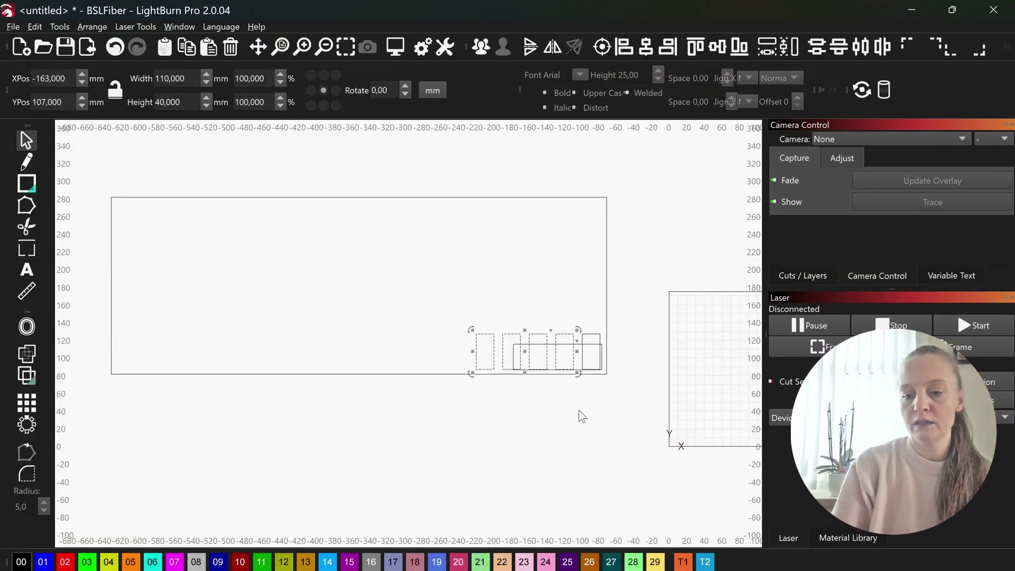
key("Left")
key("Left")
key("Left")
key("Left")
key("Left")
key("Left")
key("Left")
key("Left")
Step: Move the 100 mm wide rectangle 100 mm to the left, up against the second small rectangle from the right
left_click(582, 357)
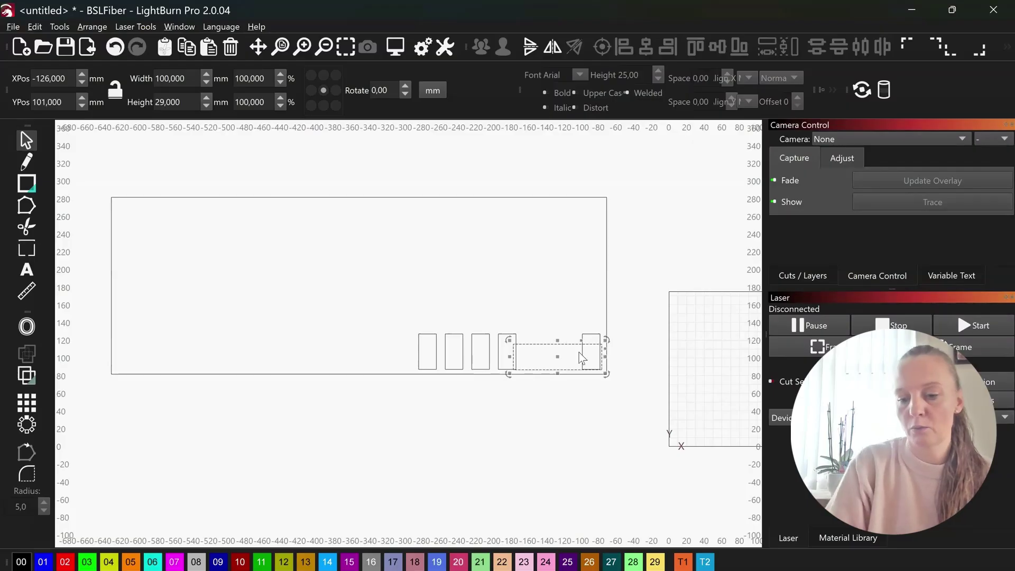
key("Left")
key("Left")
key("Left")
key("Left")
key("Left")
key("Left")
key("Left")
key("Left")
key("Left")
key("Left")
key("Left")
key("Left")
key("Left")
key("Left")
key("Left")
key("Left")
key("Left")
key("Left")
key("Left")
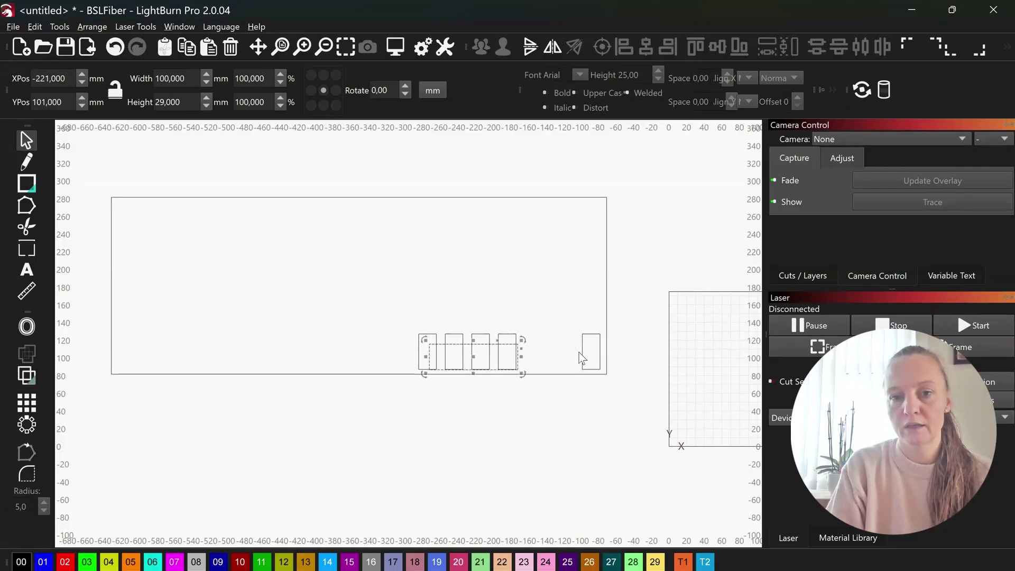
key("Left")
Step: Shift the three leftmost small rectangles together about 70 mm left, to the far end of the 100 mm wide rectangle
left_click_drag(369, 310, 506, 415)
key("Left")
key("Left")
key("Left")
key("Left")
key("Left")
key("Left")
key("Left")
key("Left")
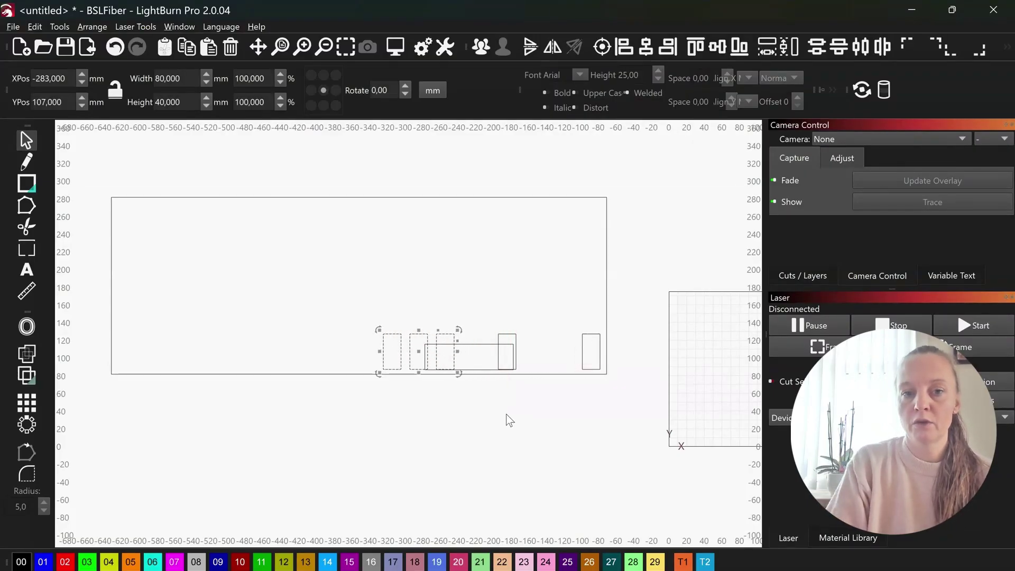
key("Left")
key("Left")
key("Left")
key("Left")
key("Left")
key("Left")
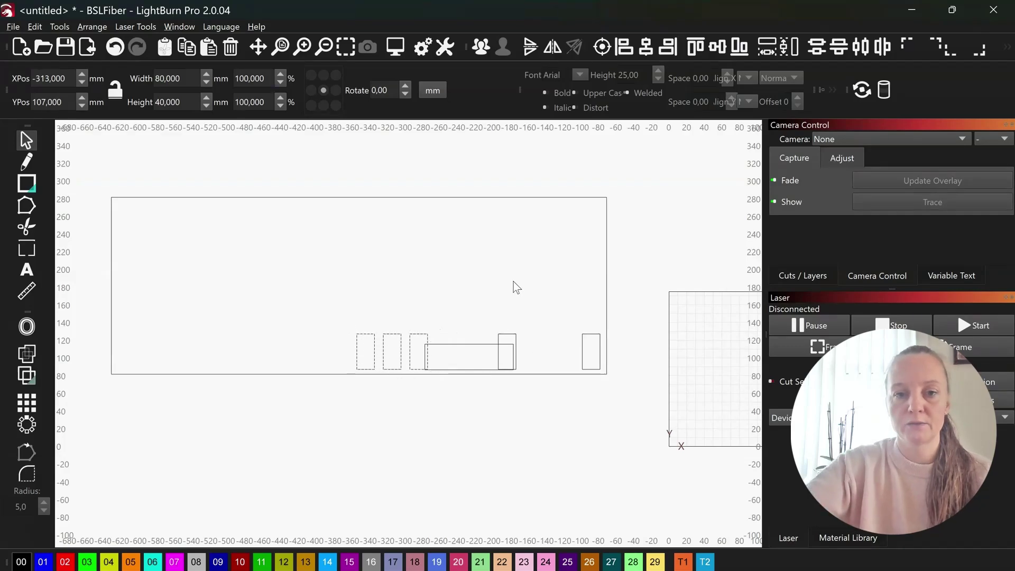
Step: Move the 100 mm wide rectangle and the two leftmost small rectangles about 95 mm to the left
left_click_drag(417, 304, 516, 386)
left_click_drag(328, 305, 411, 402)
key("shift+Left")
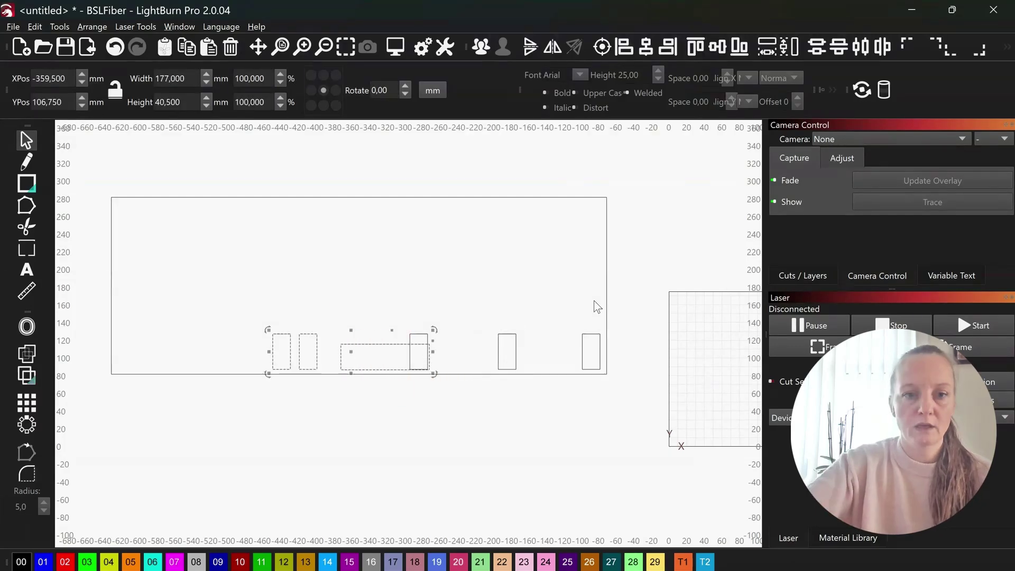
Step: Nudge the two leftmost small rectangles about 30 mm right, to the left end of the 100 mm wide rectangle
left_click(228, 323)
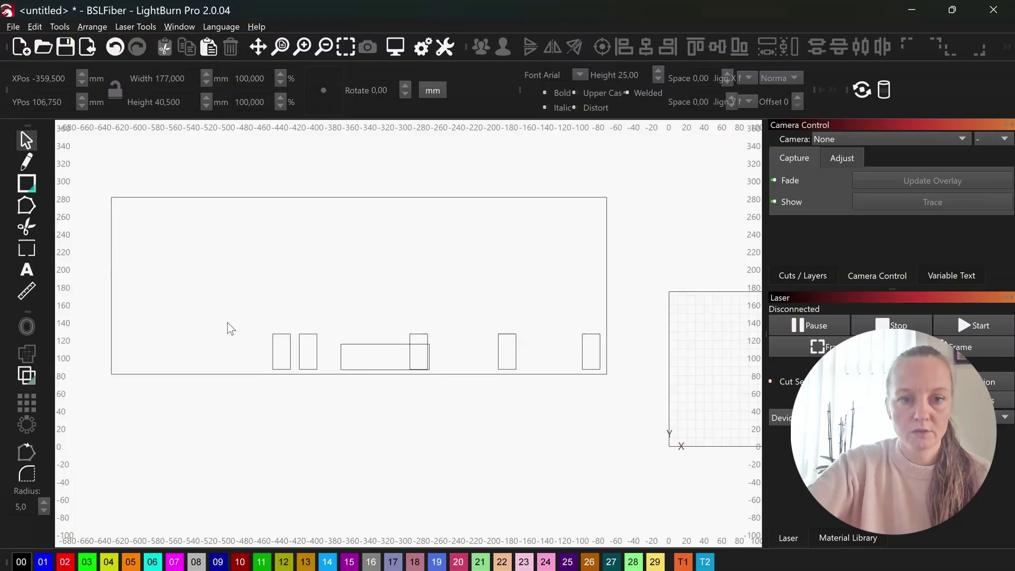
left_click_drag(227, 323, 341, 404)
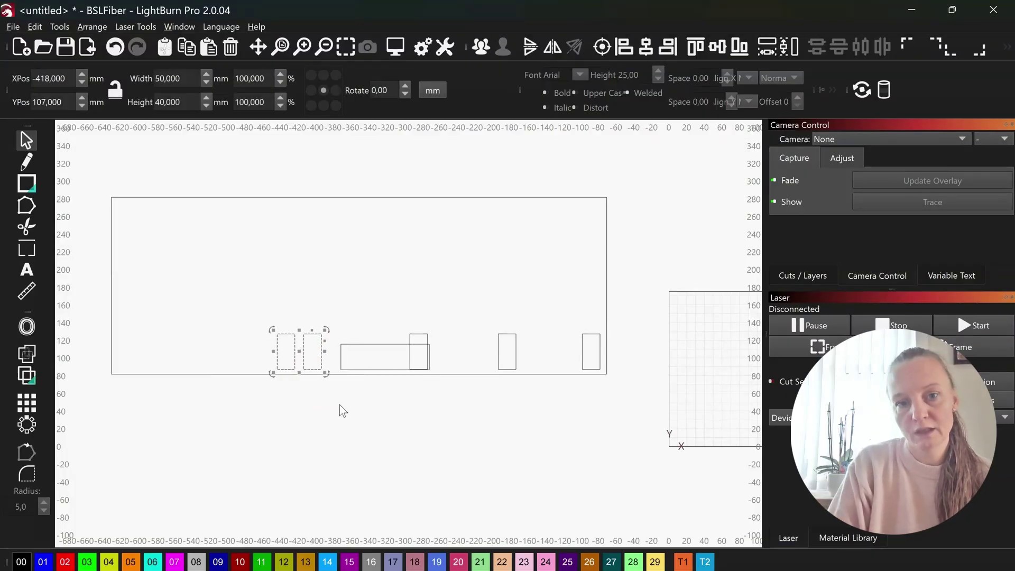
key("Right")
key("Right")
key("Right")
key("Right")
key("Right")
Step: Move the 100 mm wide rectangle about 95 mm left and place the leftmost small rectangle at its far end
left_click(364, 344, "shift")
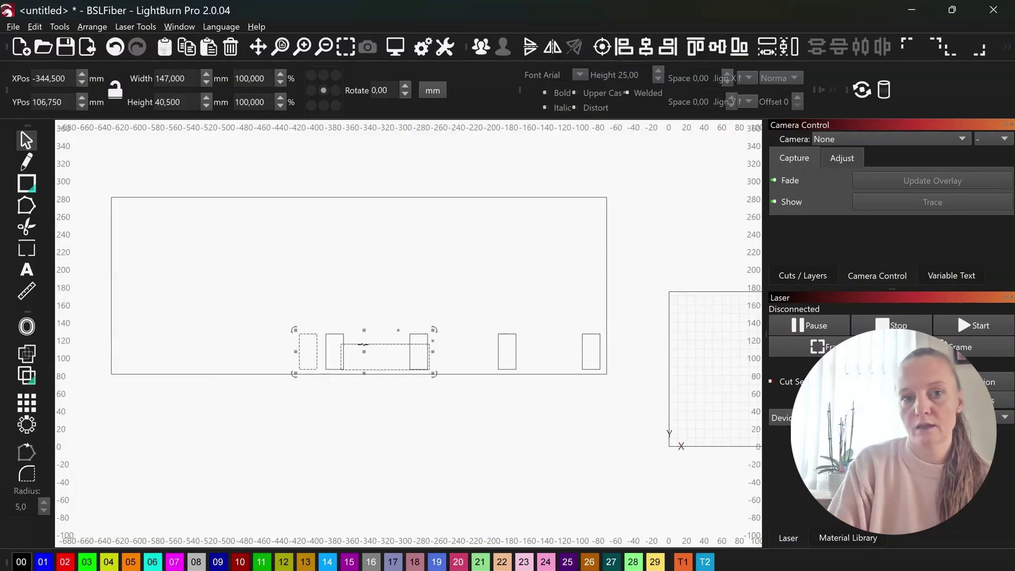
left_click_drag(364, 344, 306, 344)
Step: Move the five small rectangles and the 100 mm wide rectangle together 55 mm left, and delete the 100 mm wide rectangle
left_click_drag(210, 297, 619, 464)
key("Left")
key("Left")
key("Left")
key("Left")
key("Left")
key("Left")
key("Left")
key("Left")
key("Left")
key("Left")
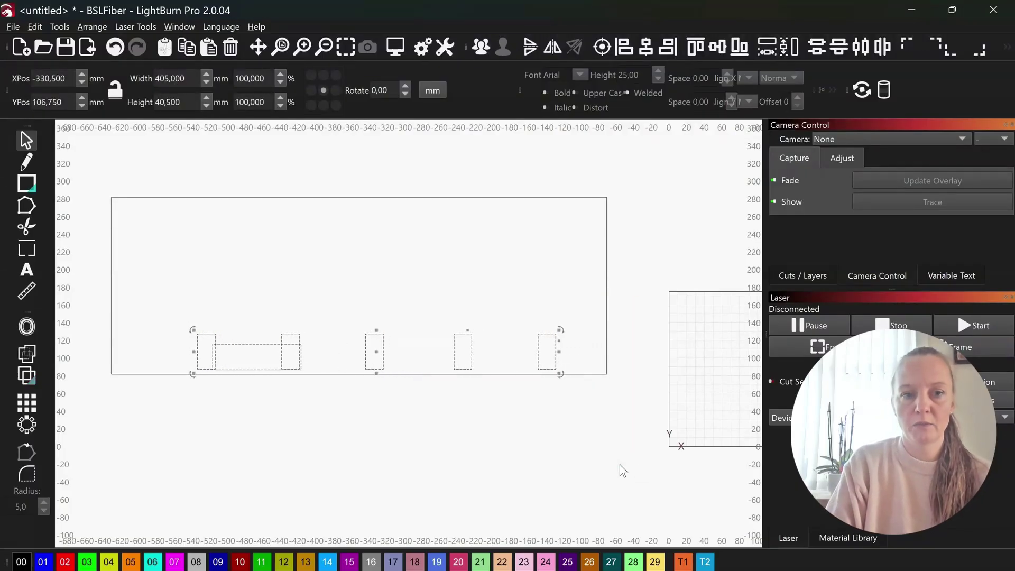
key("Left")
left_click(499, 438)
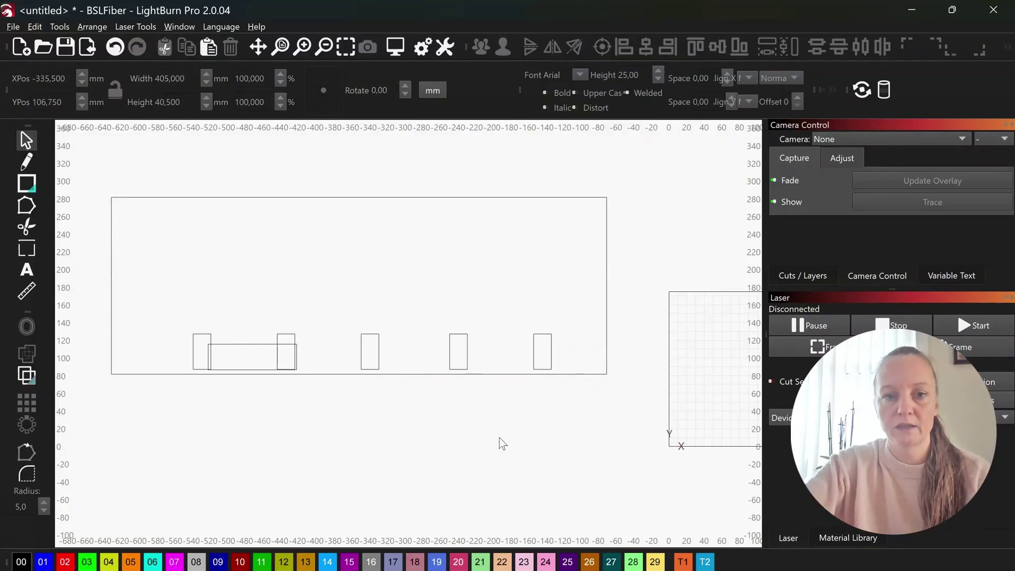
left_click(238, 344)
key("Delete")
Step: Widen the gaps by shifting the three leftmost small rectangles about 30, 20 and 10 mm left and the rightmost one 10 mm right
left_click_drag(151, 284, 243, 455)
key("Left")
key("Left")
left_click(286, 368, "shift")
key("Left")
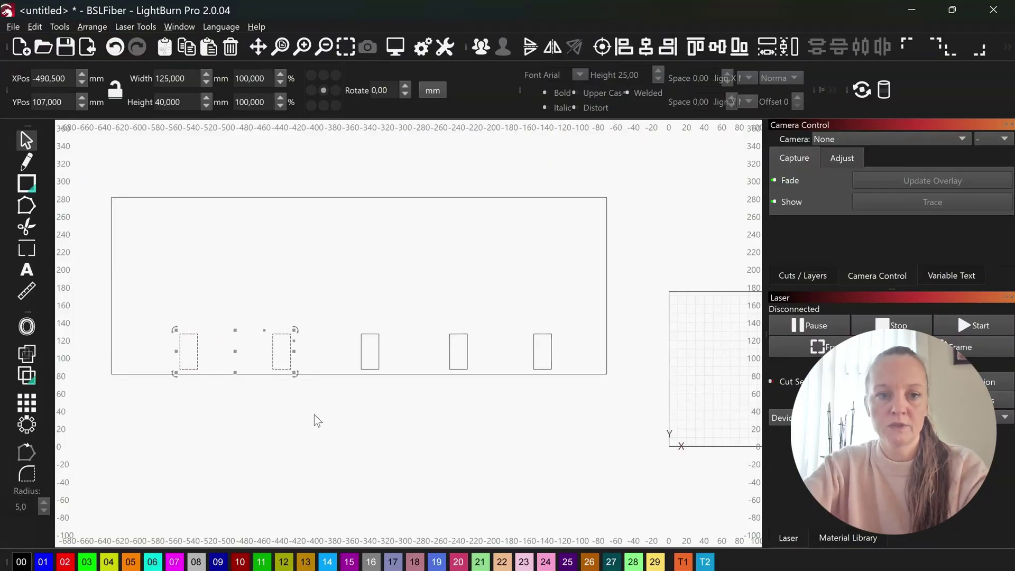
key("Left")
left_click(314, 421)
left_click_drag(157, 295, 390, 442)
key("ctrl+shift+h")
left_click_drag(503, 298, 613, 446)
key("Right")
key("Right")
left_click(542, 457)
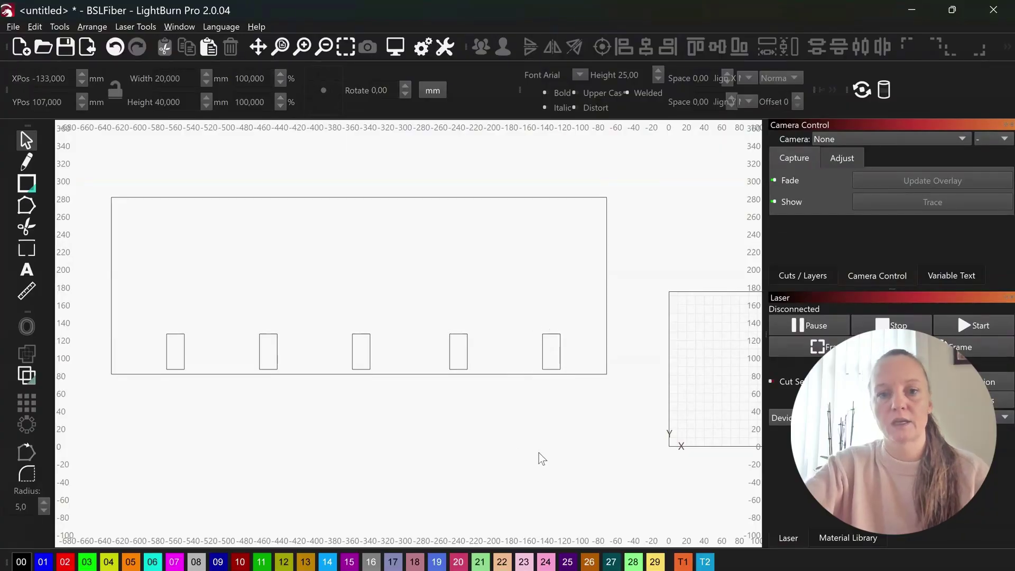
Step: Distribute the five small rectangles evenly in the horizontal direction
left_click_drag(120, 281, 588, 436)
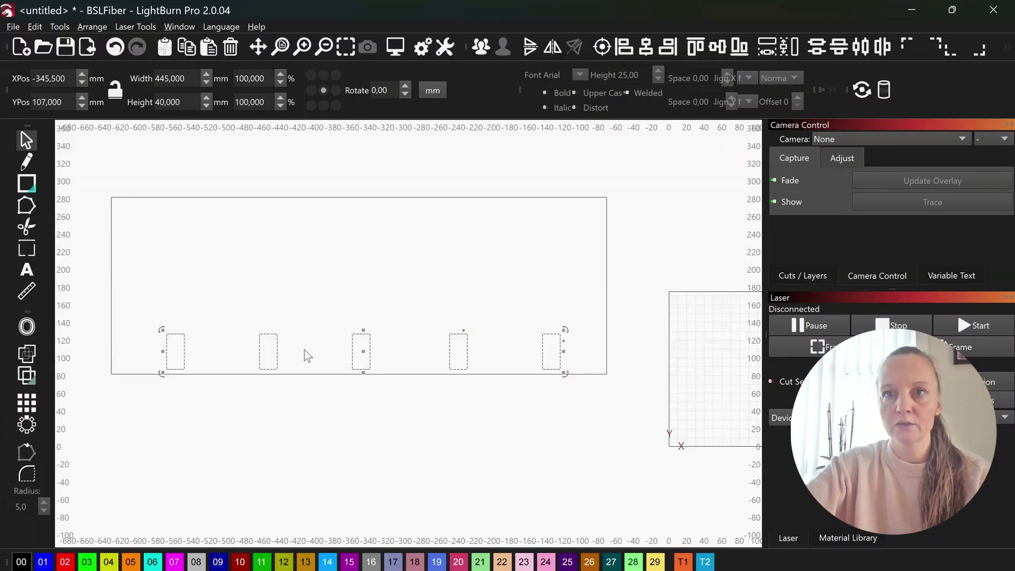
left_click(862, 48)
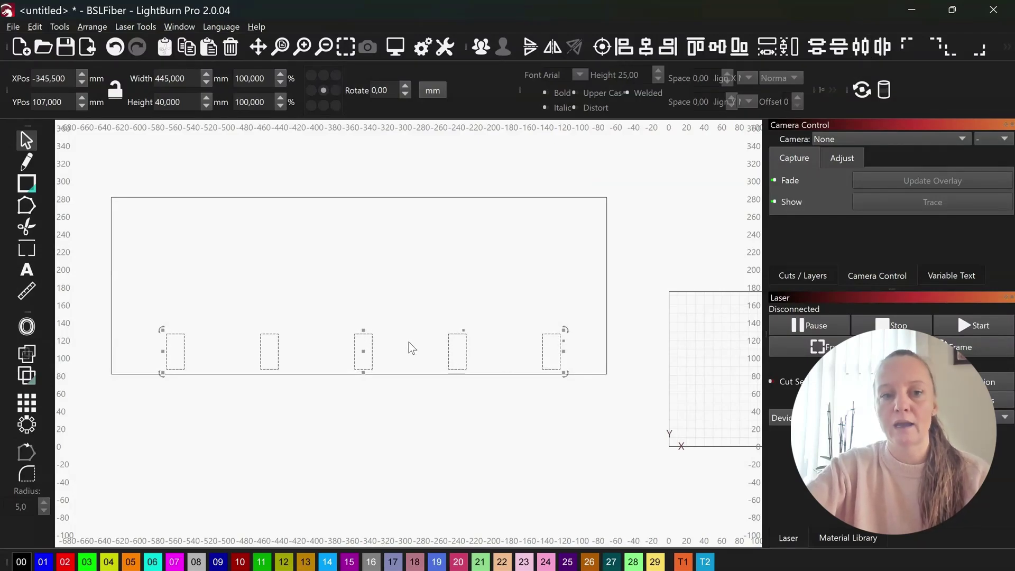
left_click(426, 277)
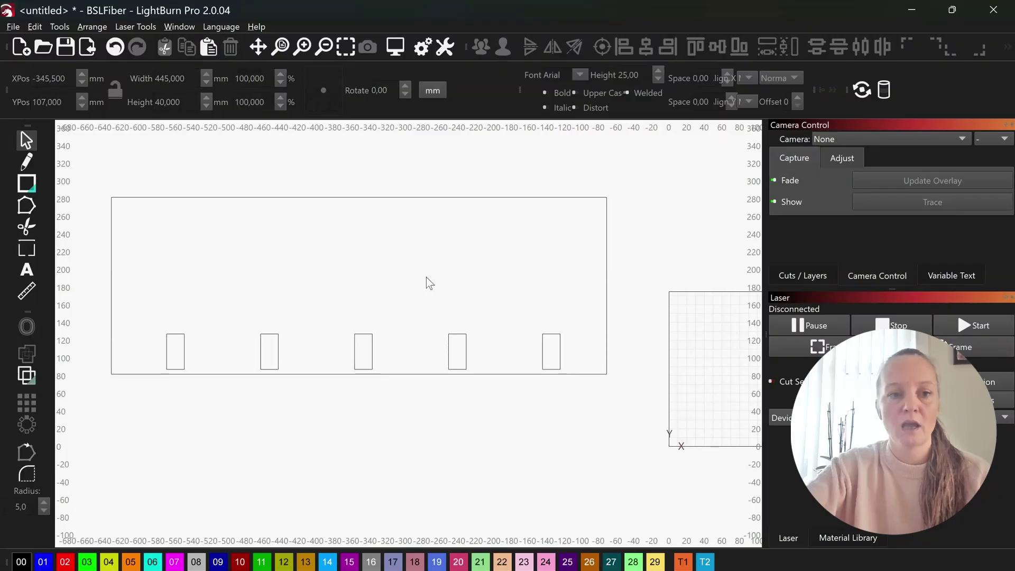
Step: Move the leftmost small rectangle 50 mm left, near the large rectangle's left edge, to X position -608 mm
left_click_drag(119, 300, 231, 448)
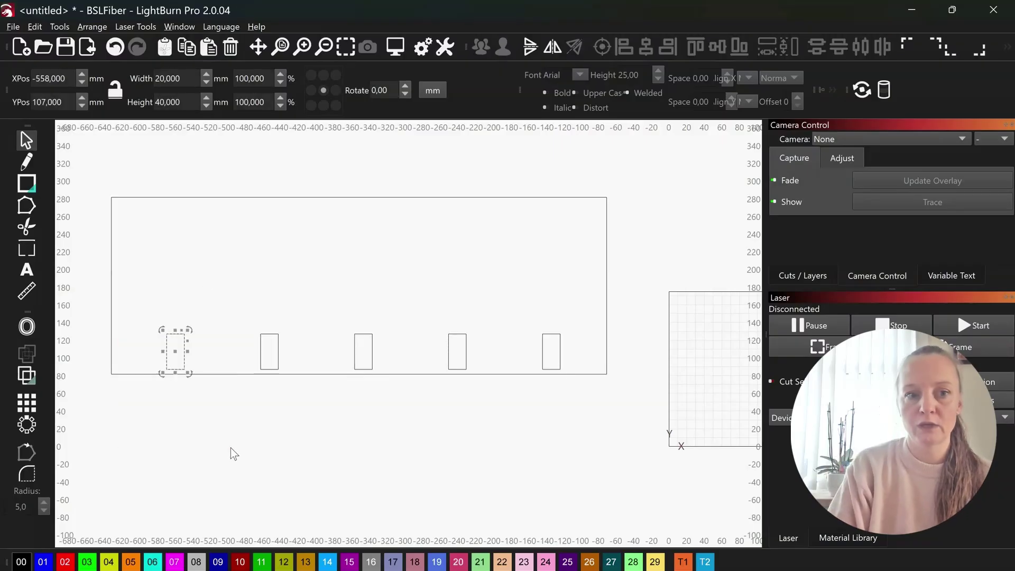
key("Left")
key("Left")
key("Left")
key("Left")
key("Left")
key("Left")
key("Left")
key("Left")
key("Left")
key("Left")
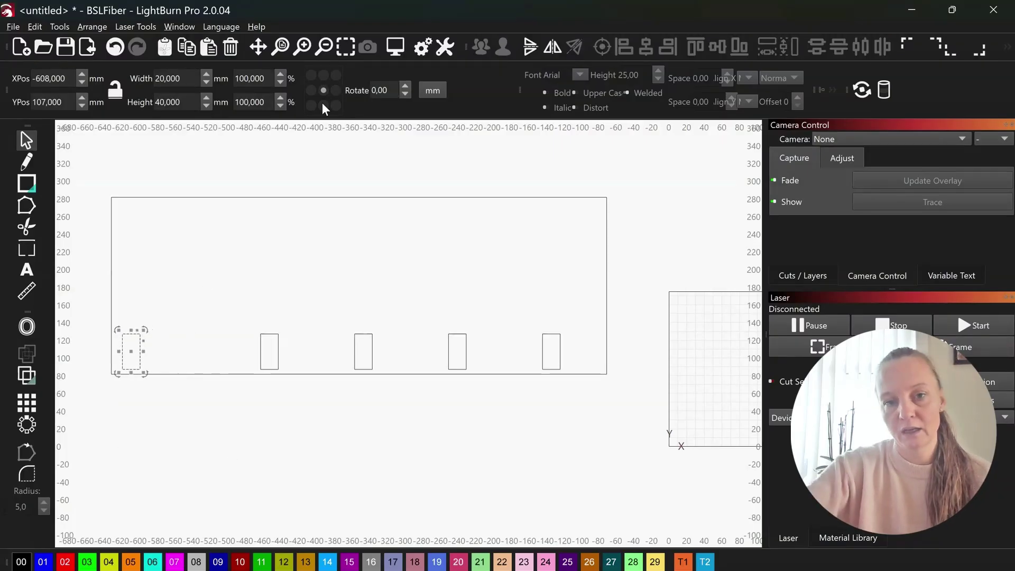
Step: Move the rightmost small rectangle 45 mm right, near the large rectangle's right edge, to X position -88 mm
left_click_drag(530, 363, 616, 442)
key("Right")
key("Right")
key("Right")
key("Right")
key("Right")
key("Right")
key("Right")
key("Right")
key("Right")
left_click(539, 428)
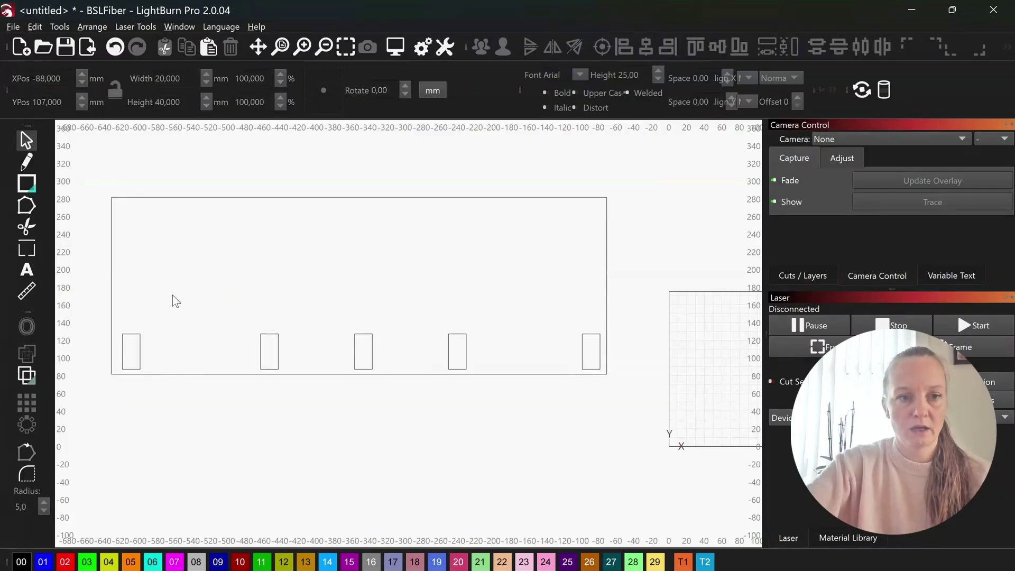
Step: Space the five small rectangles evenly between the two outermost ones and group them
left_click_drag(80, 302, 634, 447)
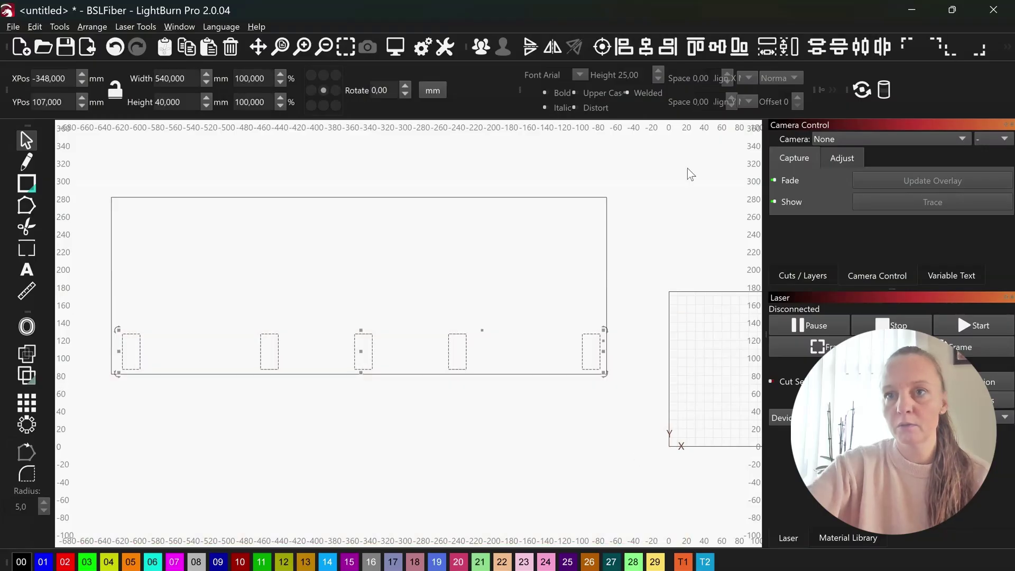
left_click(862, 47)
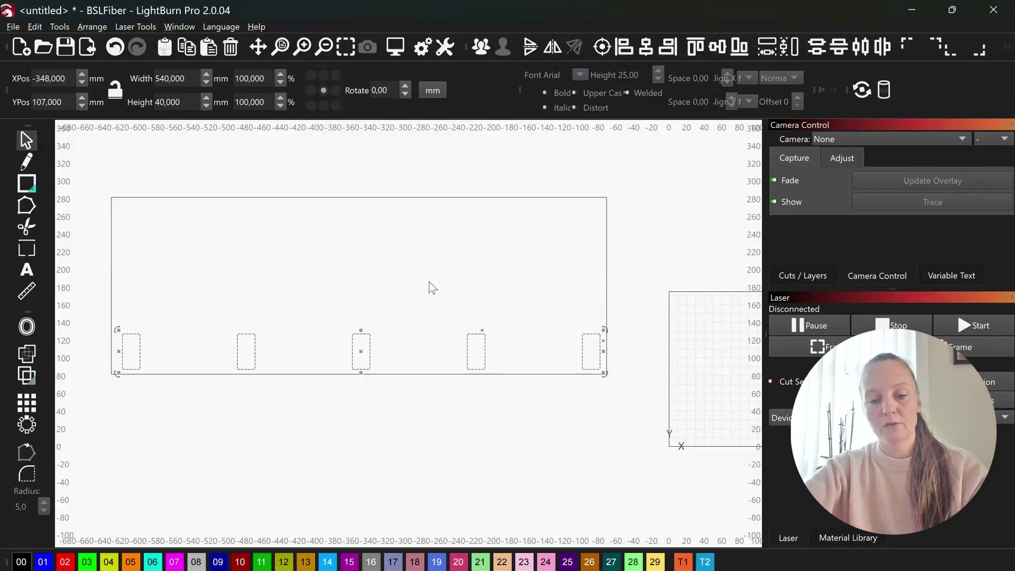
key("ctrl+g")
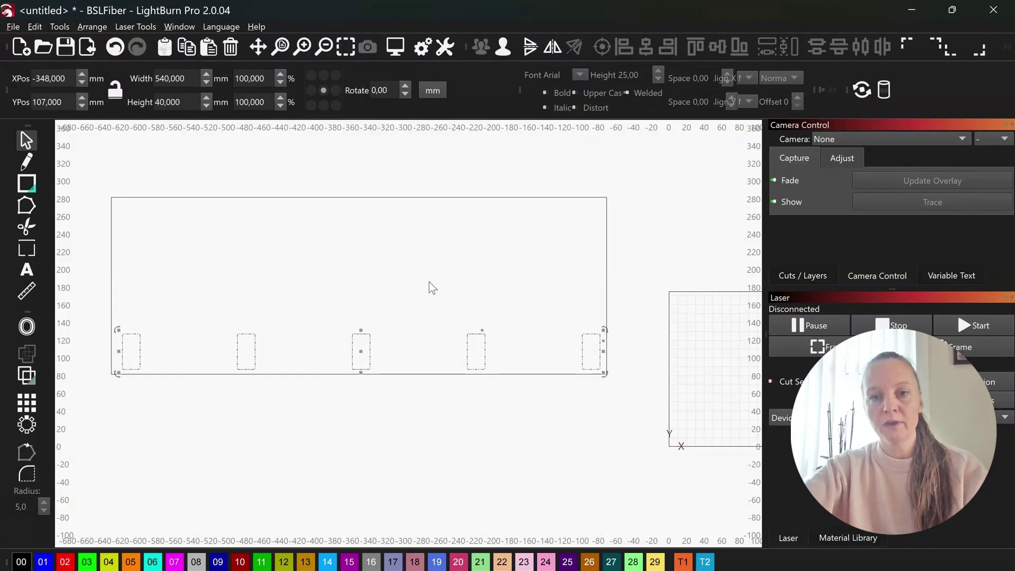
Step: Centre the group of small rectangles horizontally within the large 560 × 200 mm rectangle
left_click(607, 270, "shift")
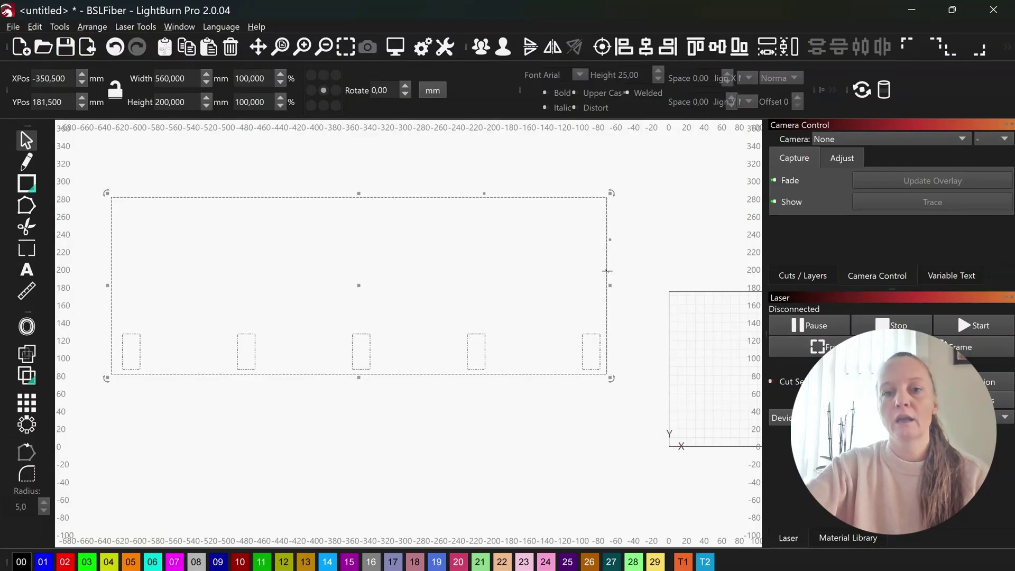
left_click(648, 47)
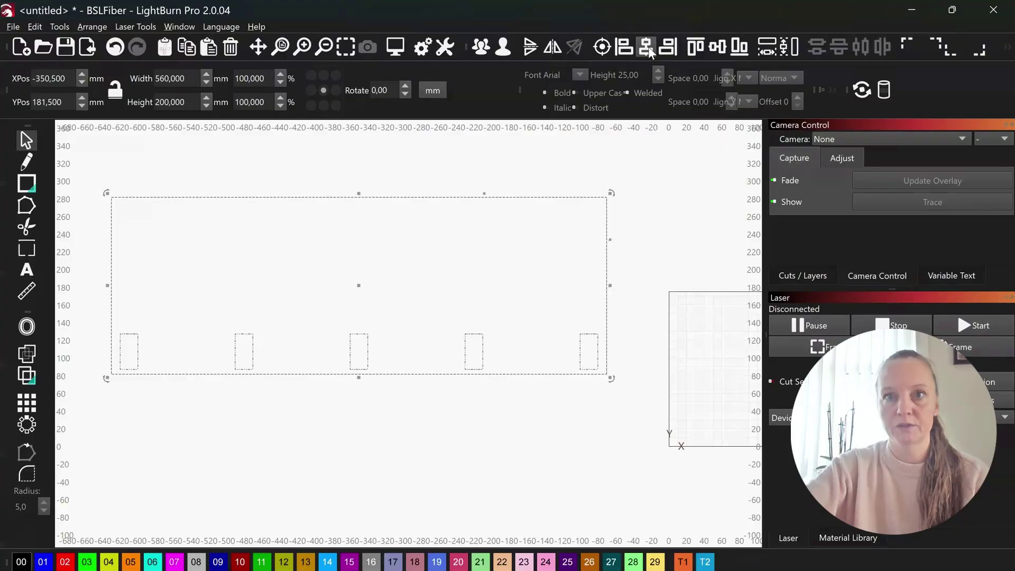
left_click(154, 322)
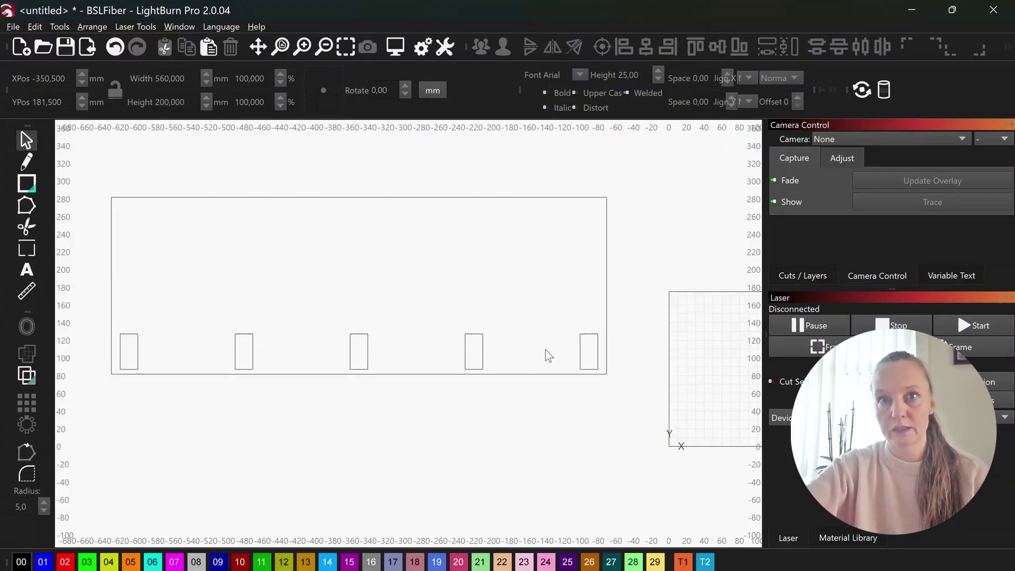
Step: Assign the group of five small rectangles to tool layer T2
left_click_drag(78, 314, 673, 414)
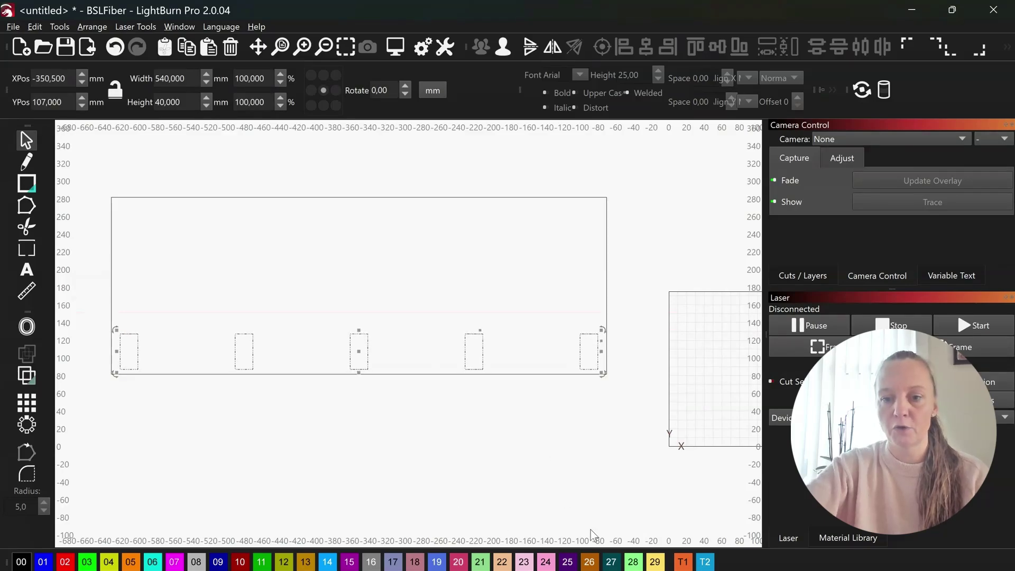
left_click(705, 563)
left_click(458, 456)
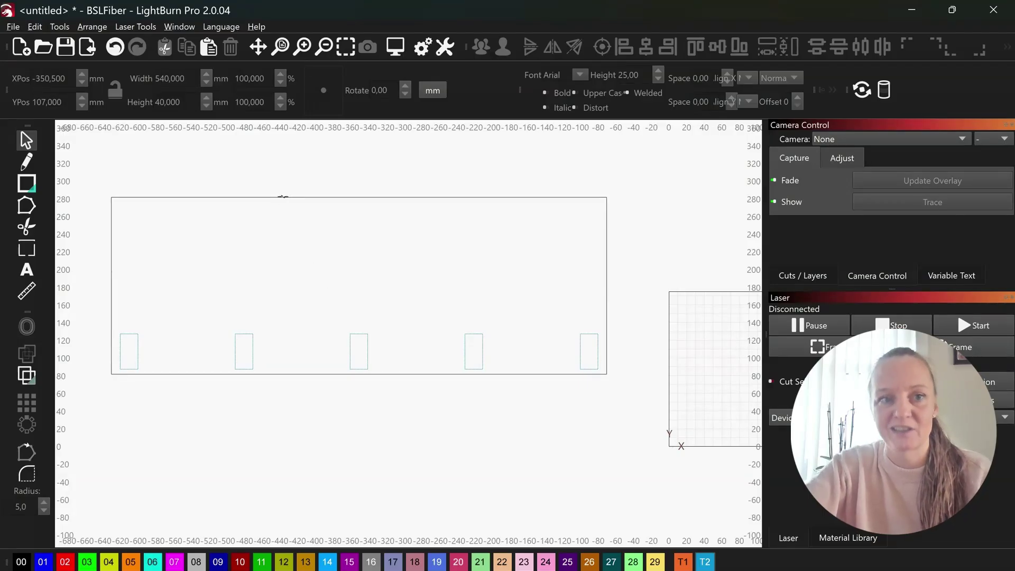
Step: Round the two lower corners of the large rectangle with a 10 mm radius
left_click(283, 197)
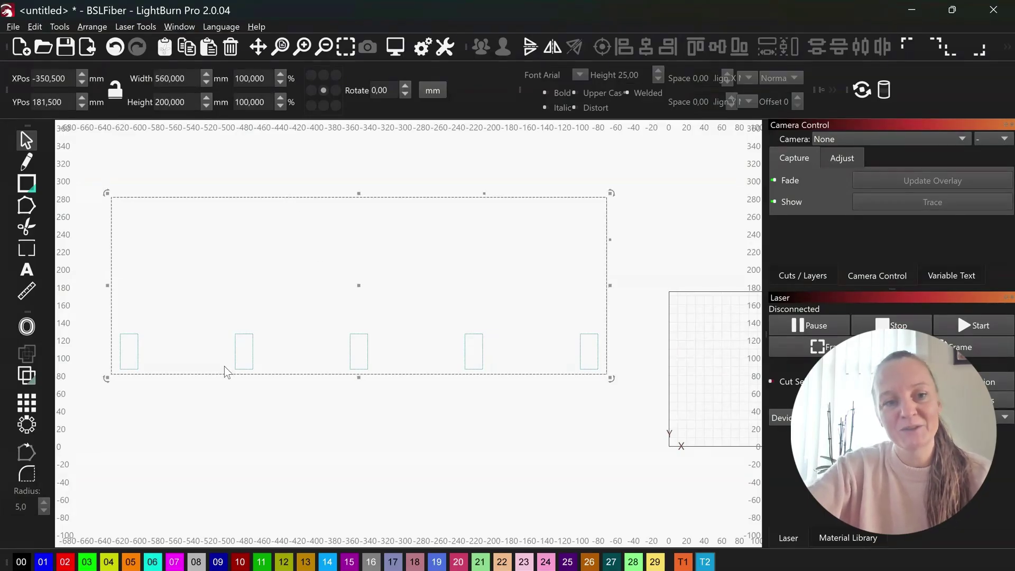
left_click(26, 477)
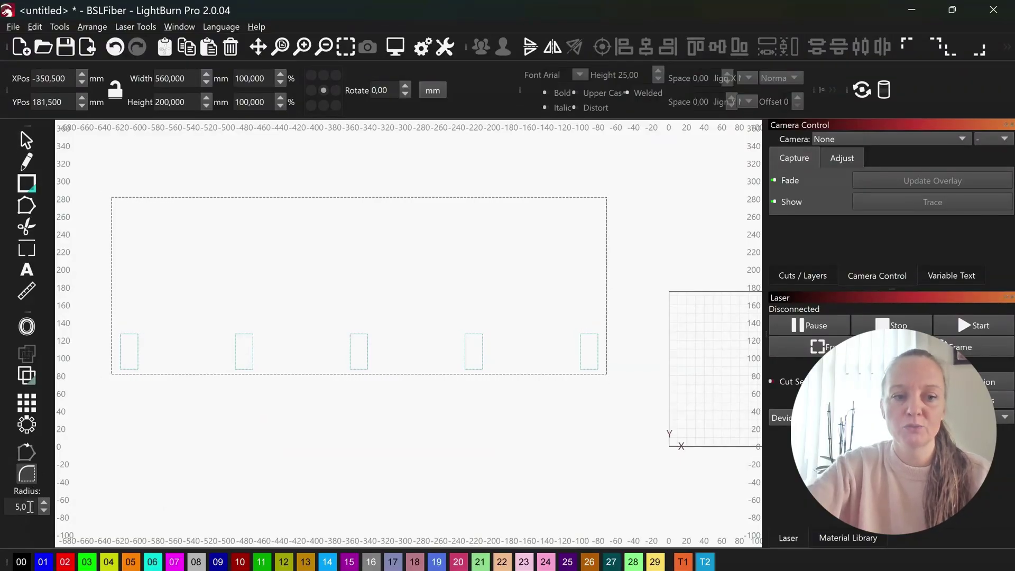
key("ctrl+z")
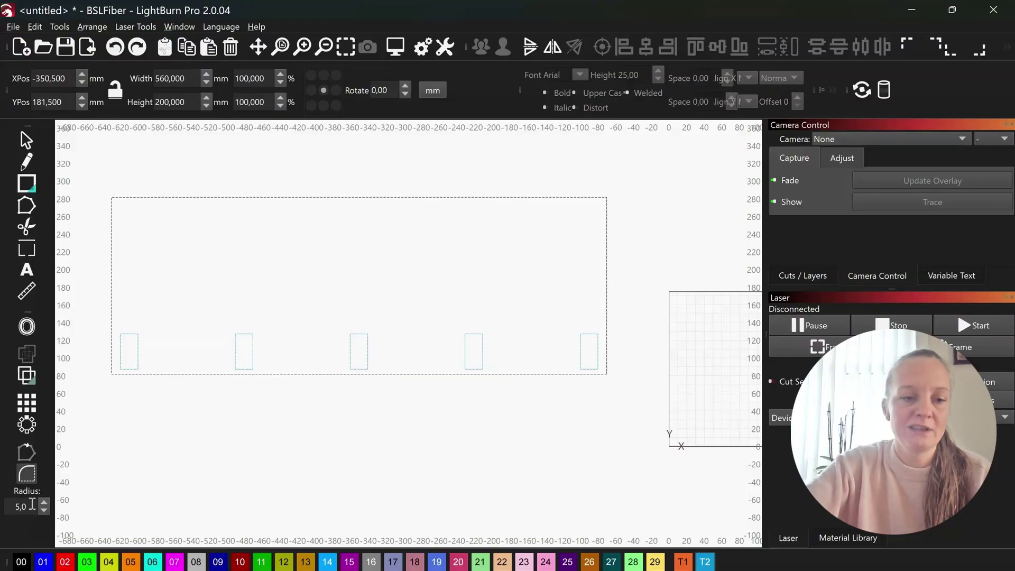
left_click(45, 501)
left_click(44, 501)
left_click(45, 501)
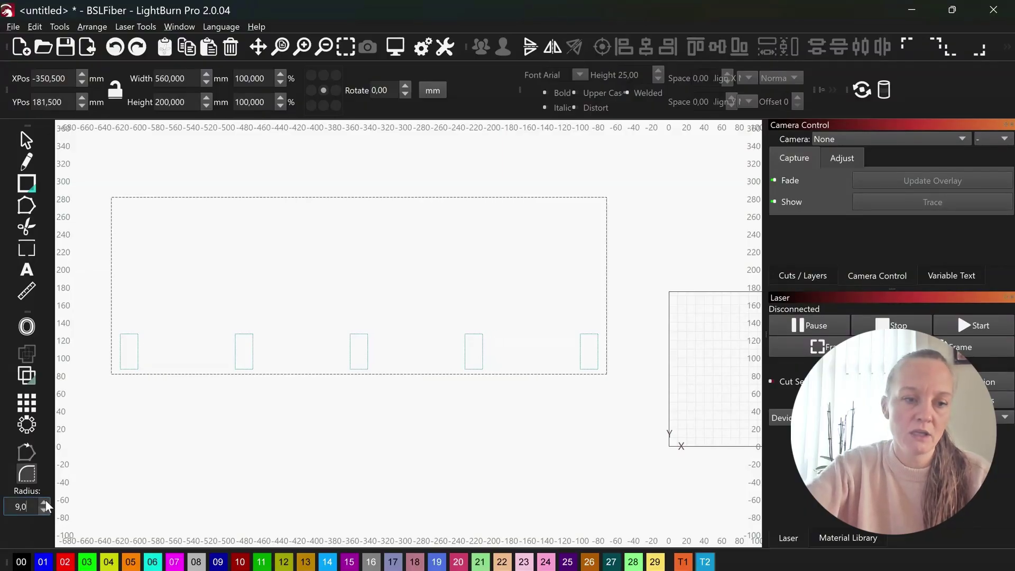
left_click(44, 501)
left_click(44, 501)
left_click(116, 371)
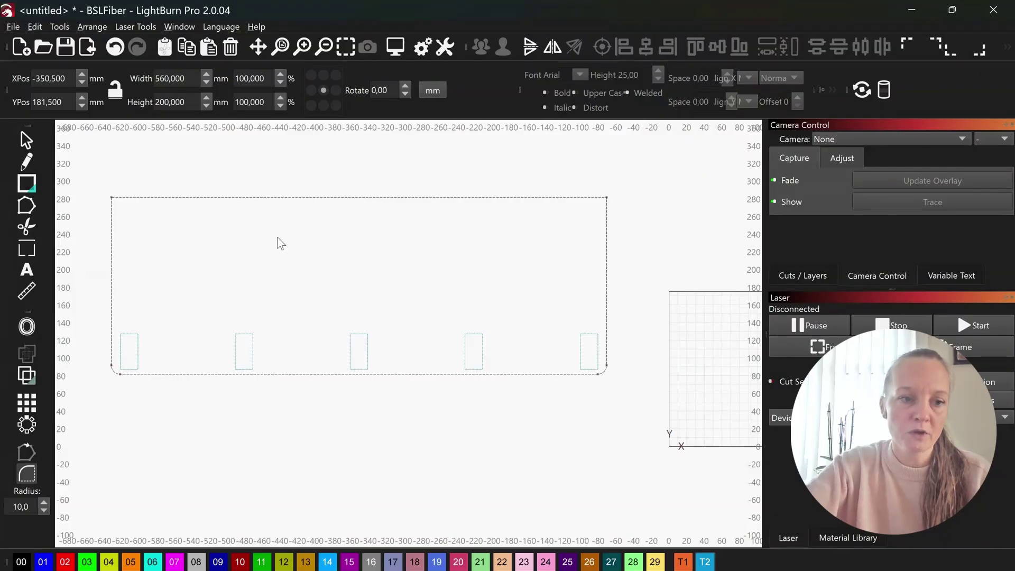
Step: Round the two upper corners of the large rectangle with a 20 mm radius
left_click(44, 502)
left_click(43, 501)
left_click(44, 501)
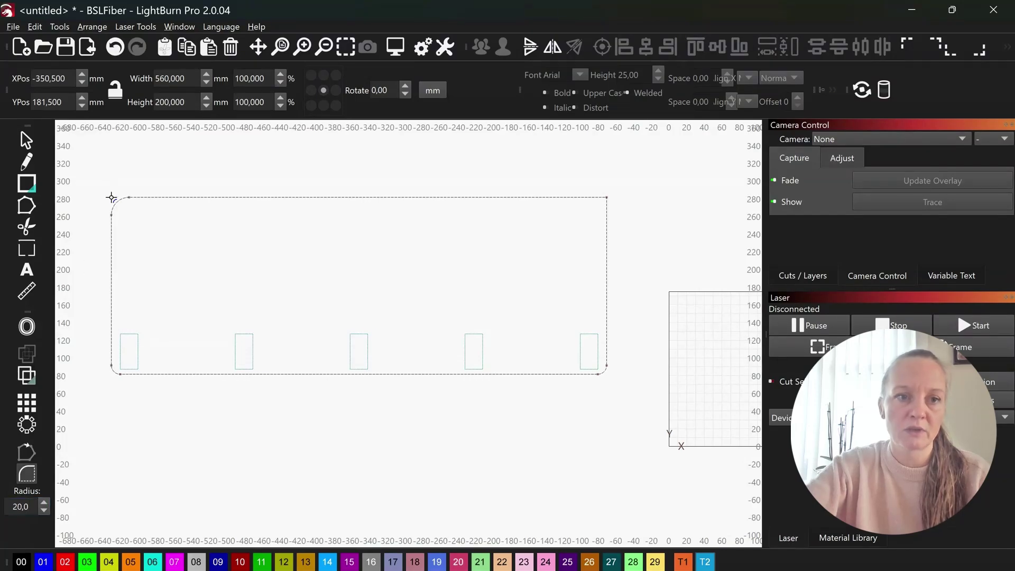
left_click(607, 199)
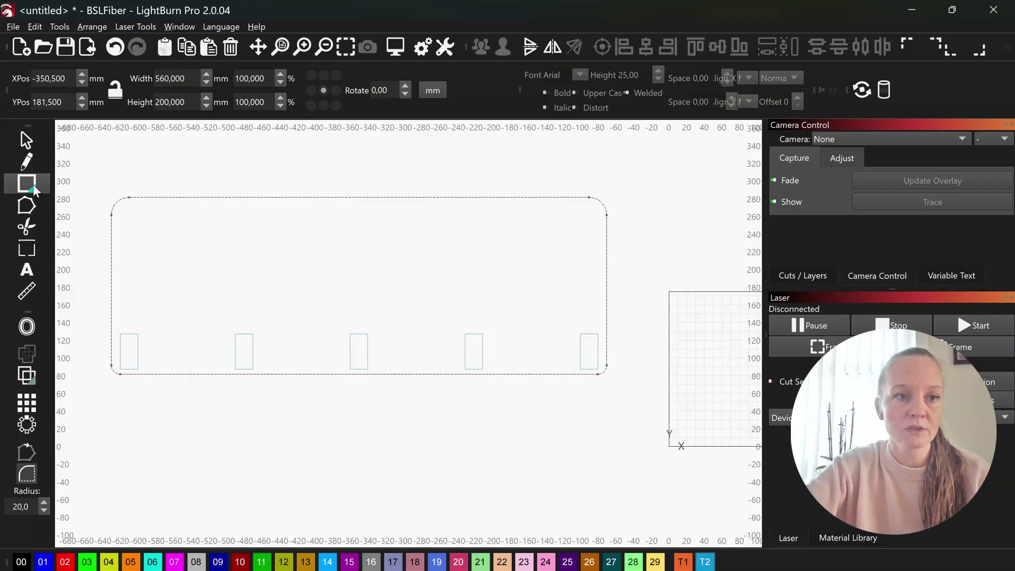
Step: Draw an ellipse about 11 mm wide and 12 mm high inside the large rectangle's upper-left corner
left_click_drag(33, 182, 81, 259)
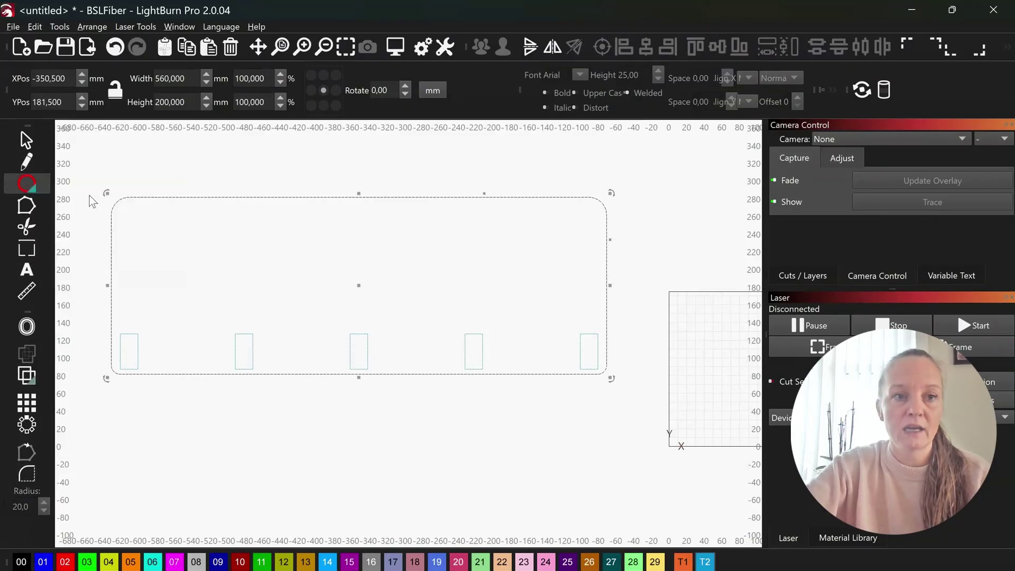
left_click_drag(130, 209, 139, 220)
left_click(26, 140)
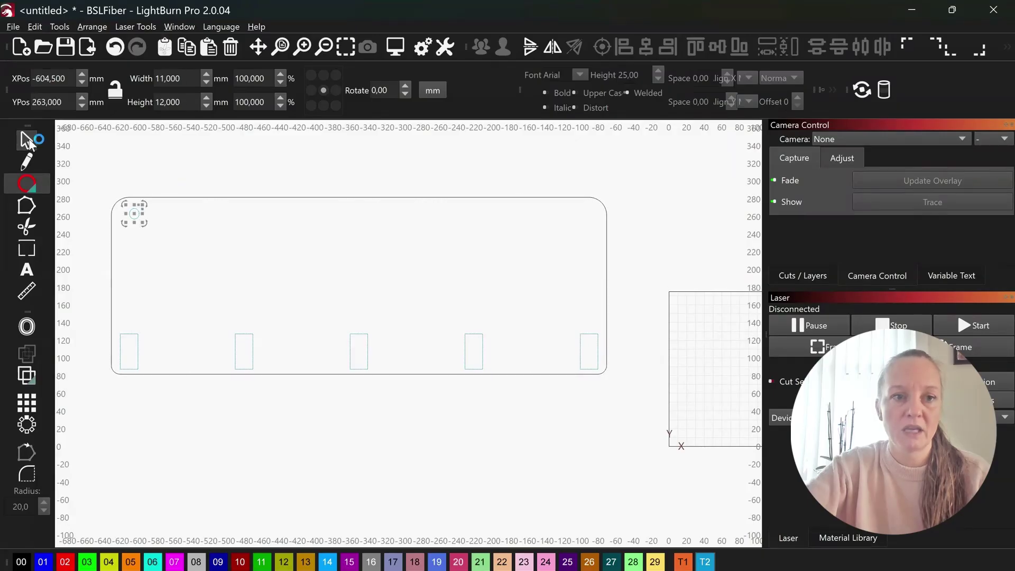
Step: Set the width and height of the ellipse near the plate's upper-left corner to 10 mm each
left_click(175, 79)
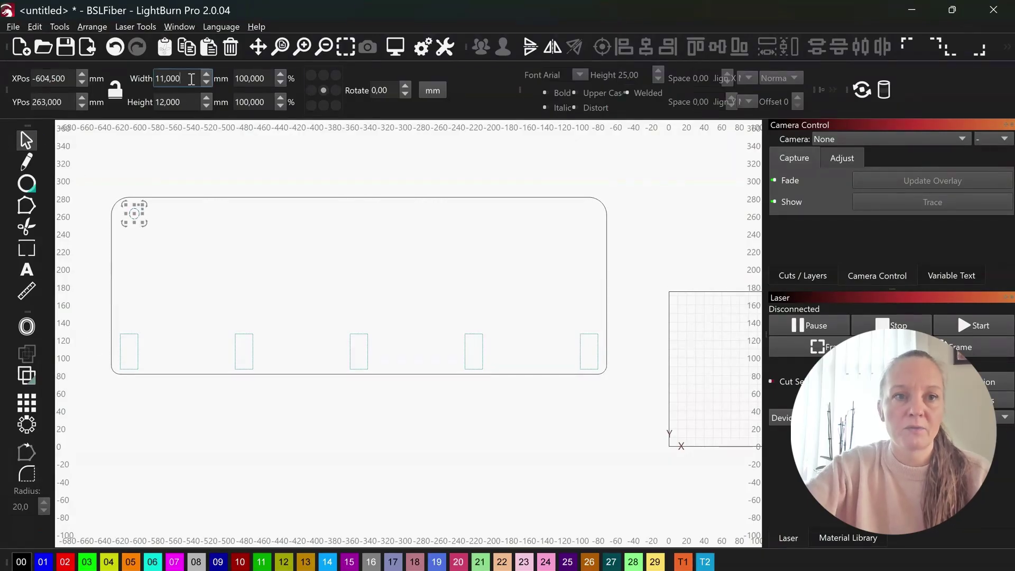
type("10")
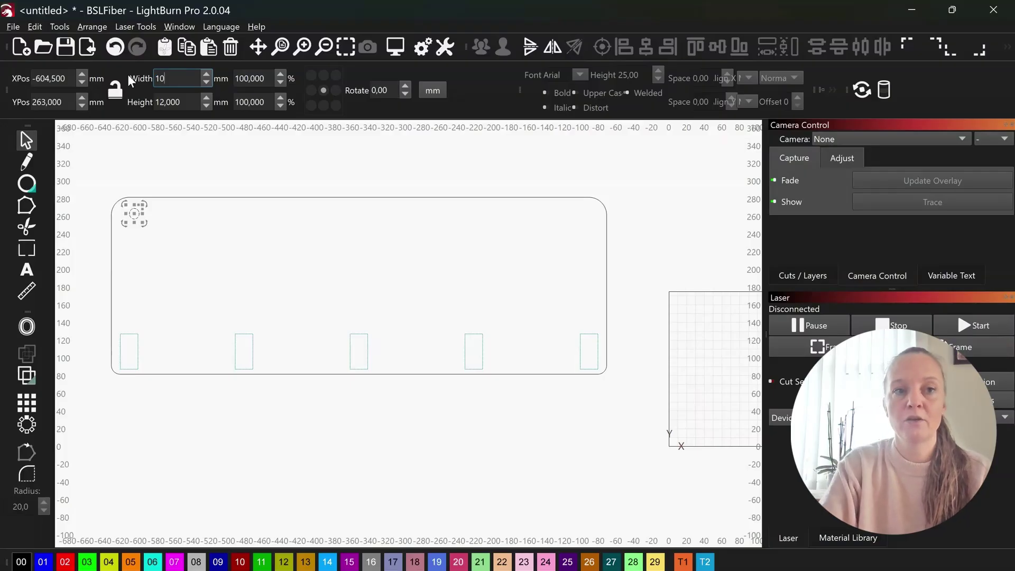
key("Tab")
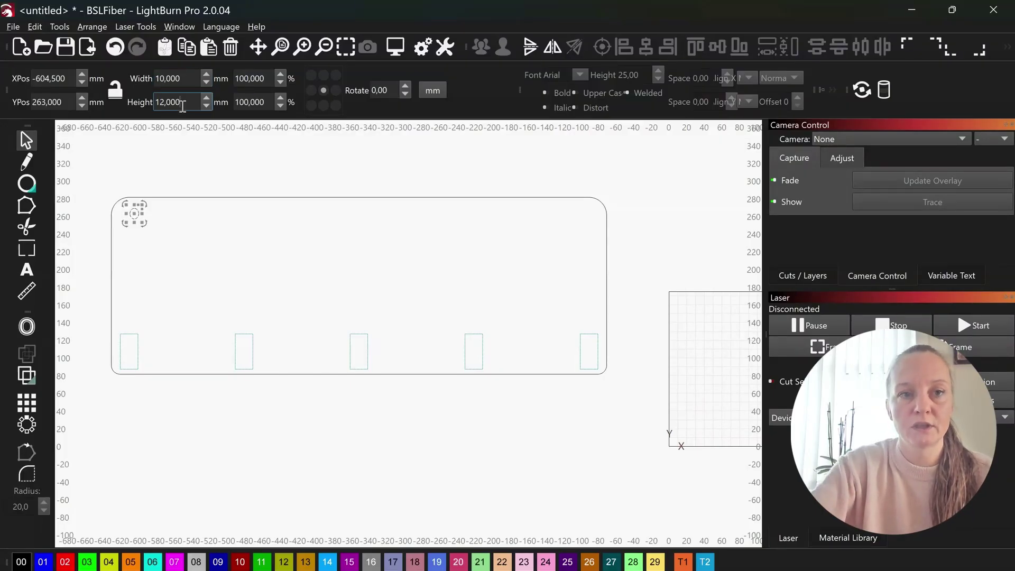
type("10")
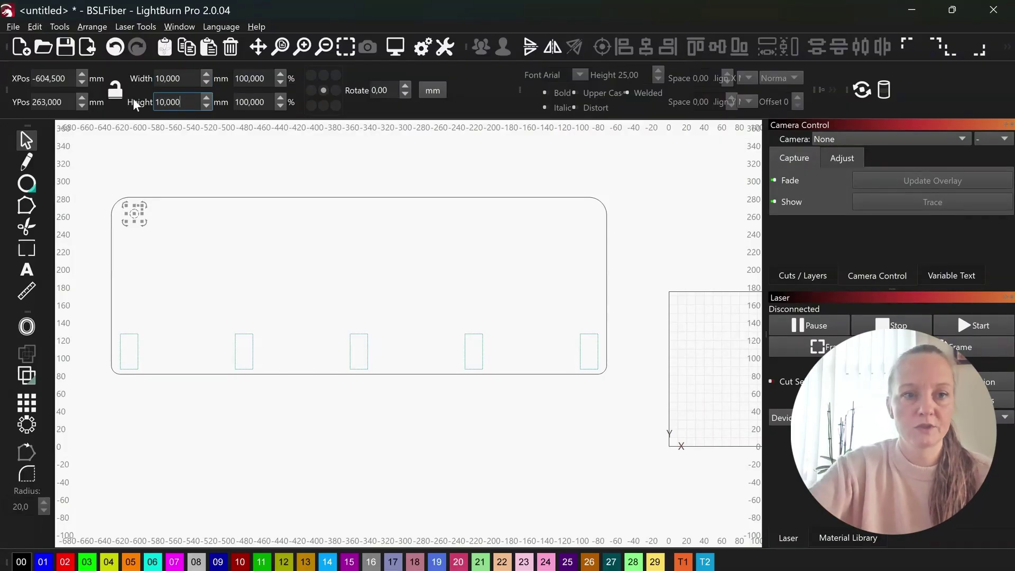
key("Return")
Step: Nudge the 10 mm circle 10 mm left and 2 mm up, closer to the plate's upper-left corner
left_click(136, 220)
left_click(135, 214)
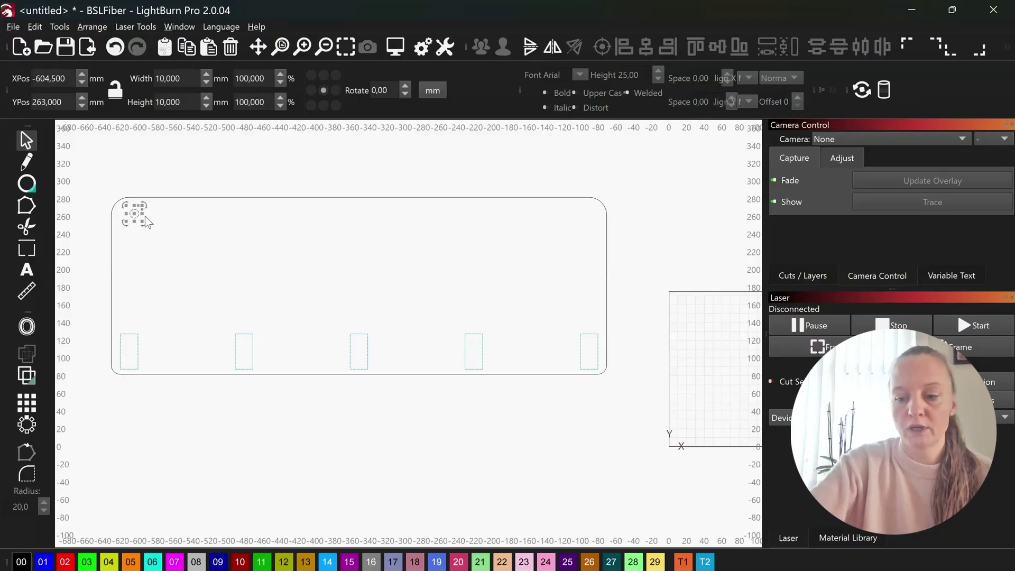
key("Left")
key("Left")
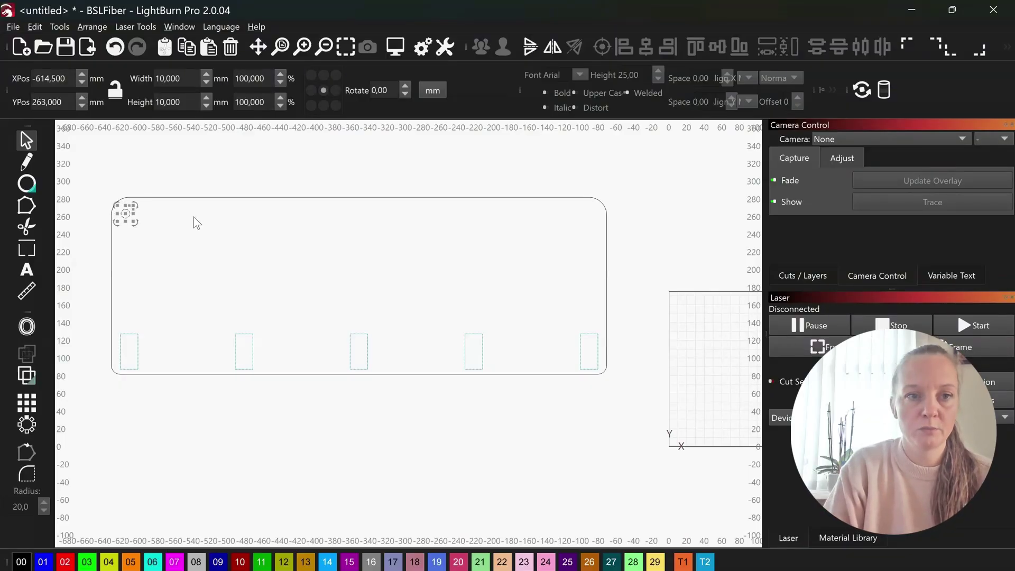
key("Up")
key("Up")
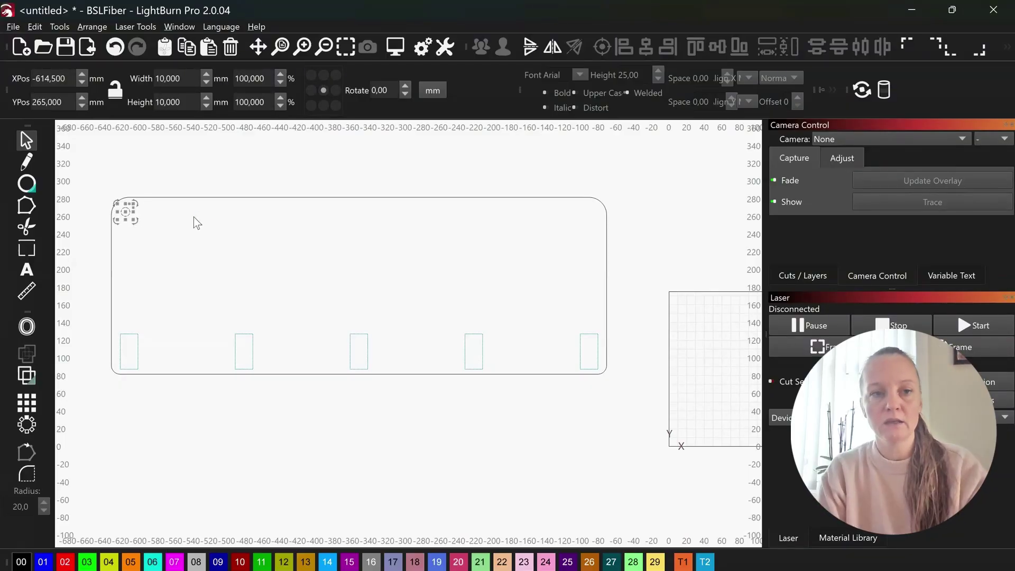
Step: Duplicate the corner circle and shift the copy 530 mm right, into the plate's upper-right corner
key("ctrl+d")
key("Right")
key("Right")
key("Right")
key("Right")
key("Right")
key("Right")
key("Right")
key("Right")
key("Right")
key("Right")
key("Right")
key("Right")
key("Right")
key("Right")
key("Right")
key("Right")
key("Right")
key("Right")
key("Right")
key("Right")
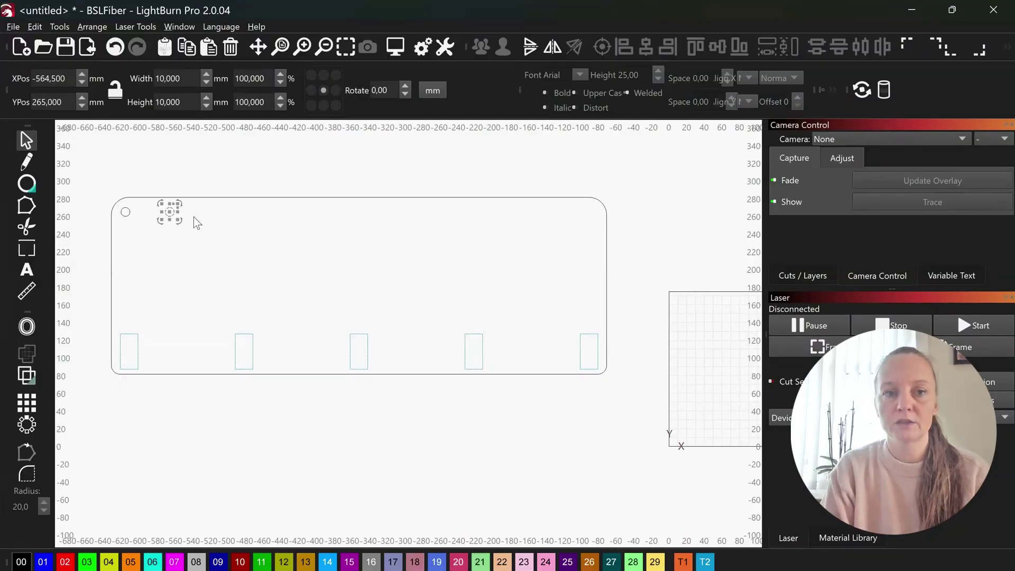
key("Right")
key("Right")
key("Right")
key("Right")
key("Right")
key("Right")
key("Right")
key("Right")
key("Right")
key("Right")
key("Right")
key("Right")
key("Right")
key("Right")
key("Right")
key("Right")
key("Right")
key("Right")
key("Right")
key("Right")
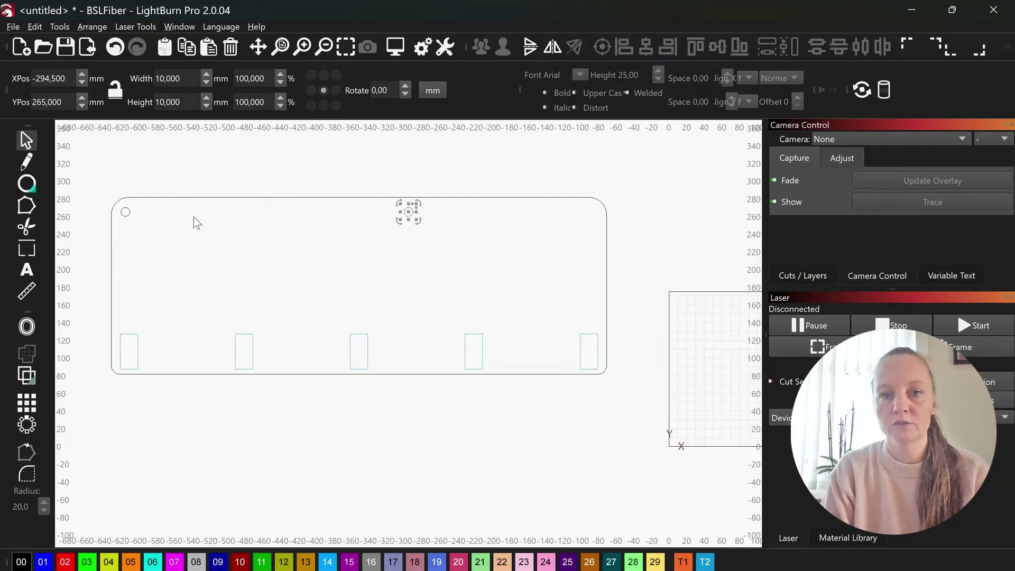
key("Right")
key("Right")
key("Right")
key("Right")
key("Right")
key("Right")
key("Right")
key("Right")
key("Right")
key("Right")
key("Right")
key("Right")
key("Right")
key("Right")
key("Right")
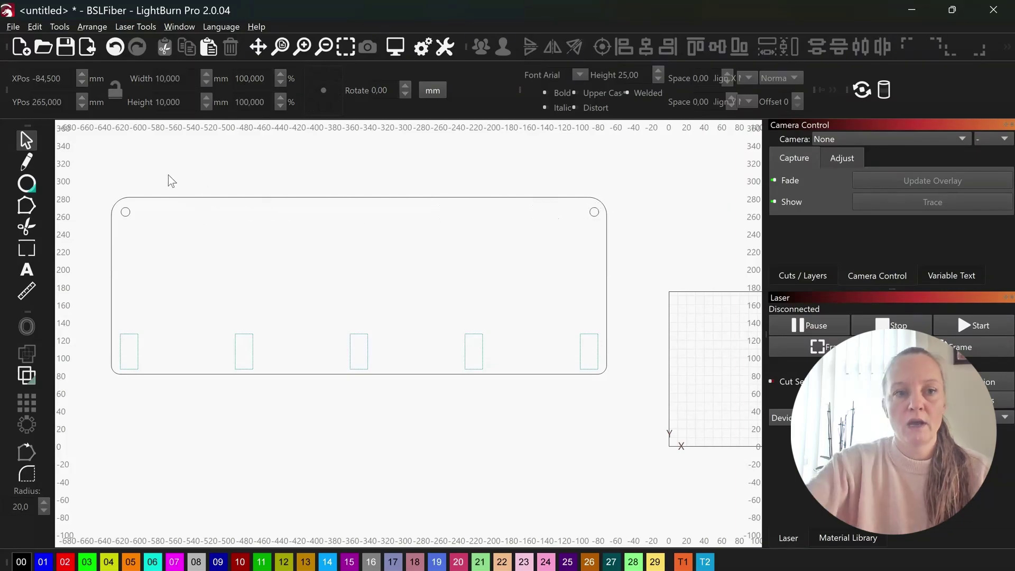
Step: Group the two corner circles and centre them horizontally on the large rounded rectangle
left_click_drag(94, 183, 621, 239)
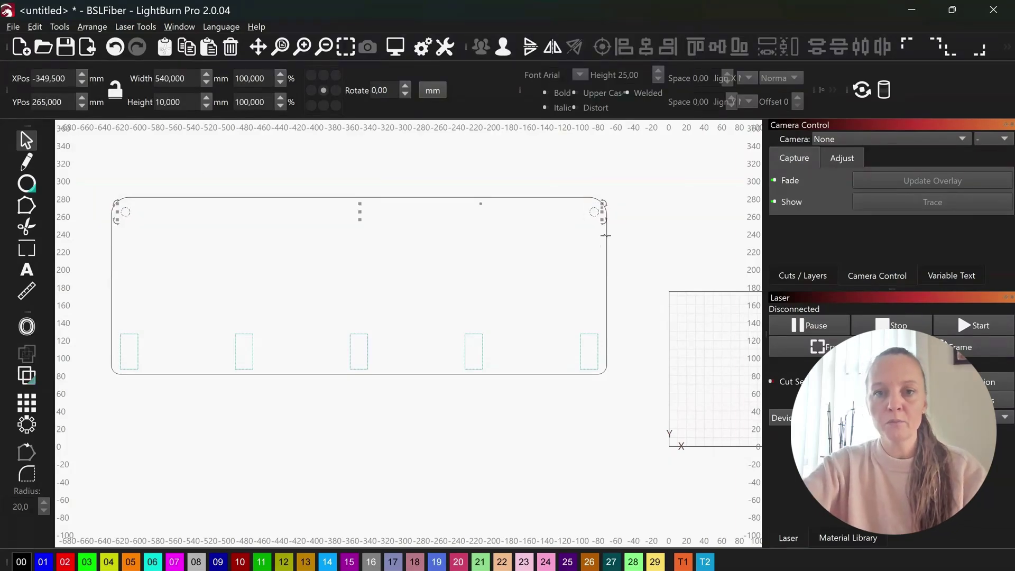
left_click(606, 236, "shift")
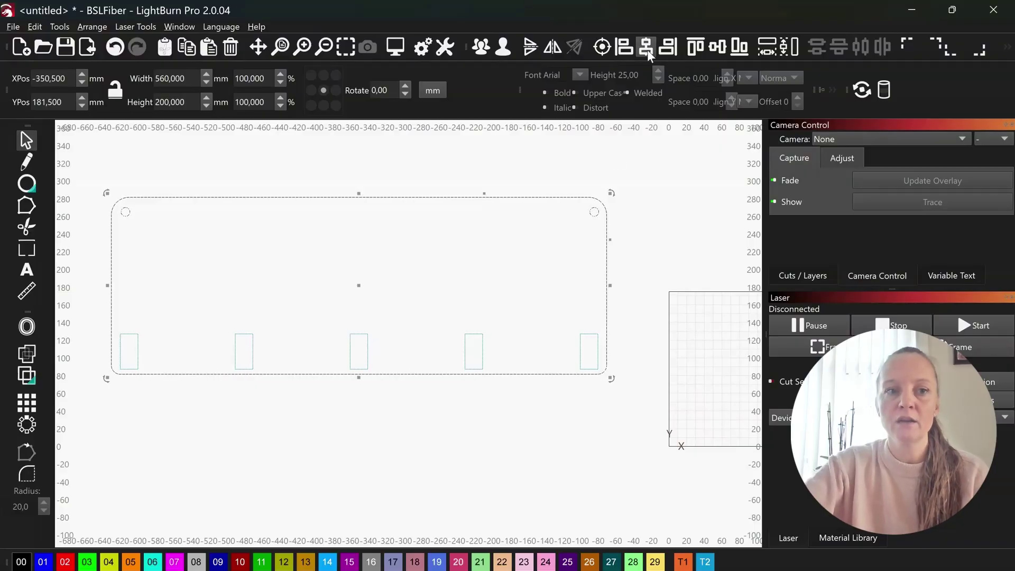
left_click(615, 165)
Step: Select the whole design and move it farther left of the work area, to X -681 mm and Y 161 mm
scroll(607, 425, "down", 3)
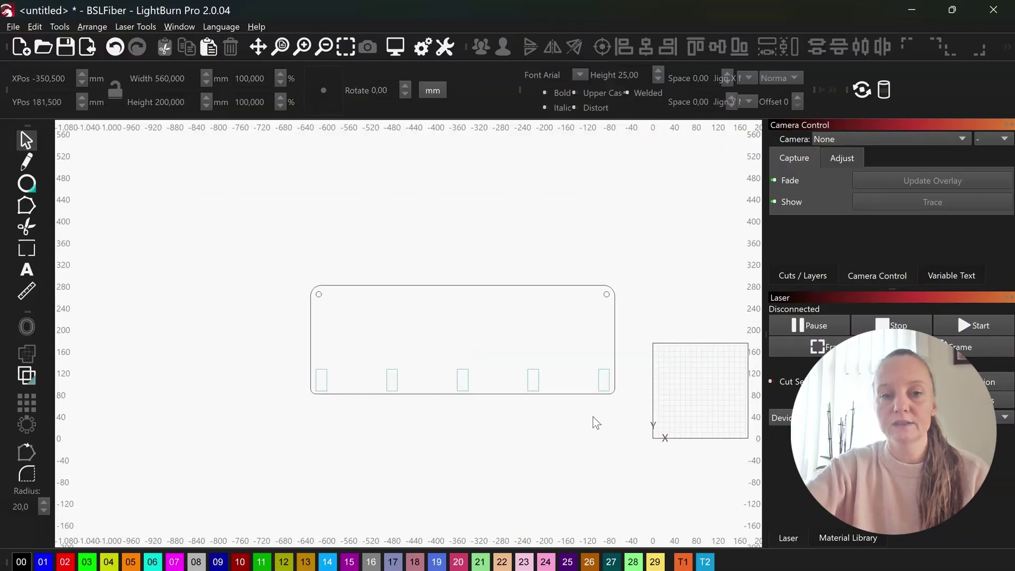
left_click_drag(268, 232, 659, 430)
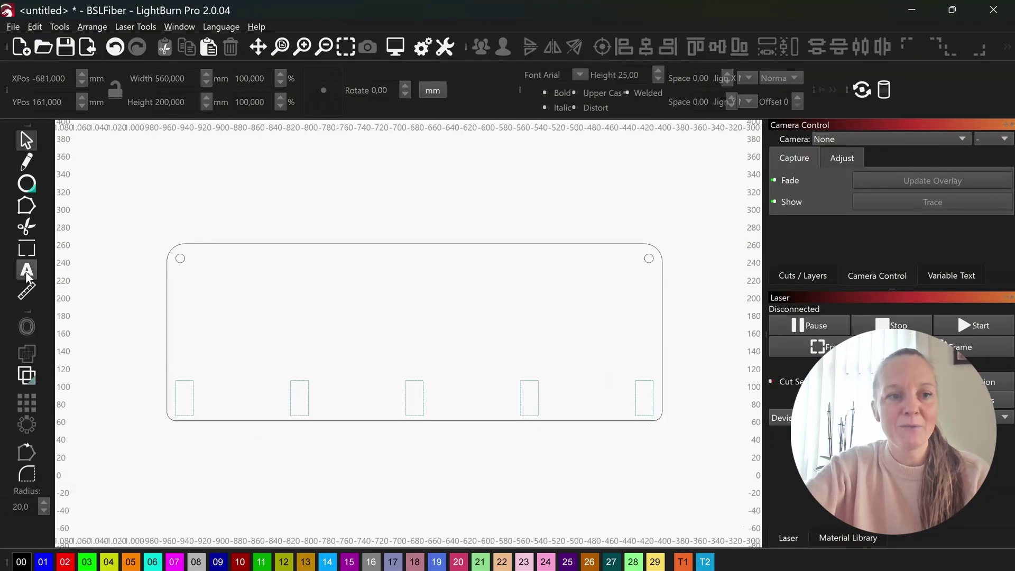
Step: Add the text "Glædelig Jul" in Arial with a height of 25 mm inside the plate
left_click(25, 271)
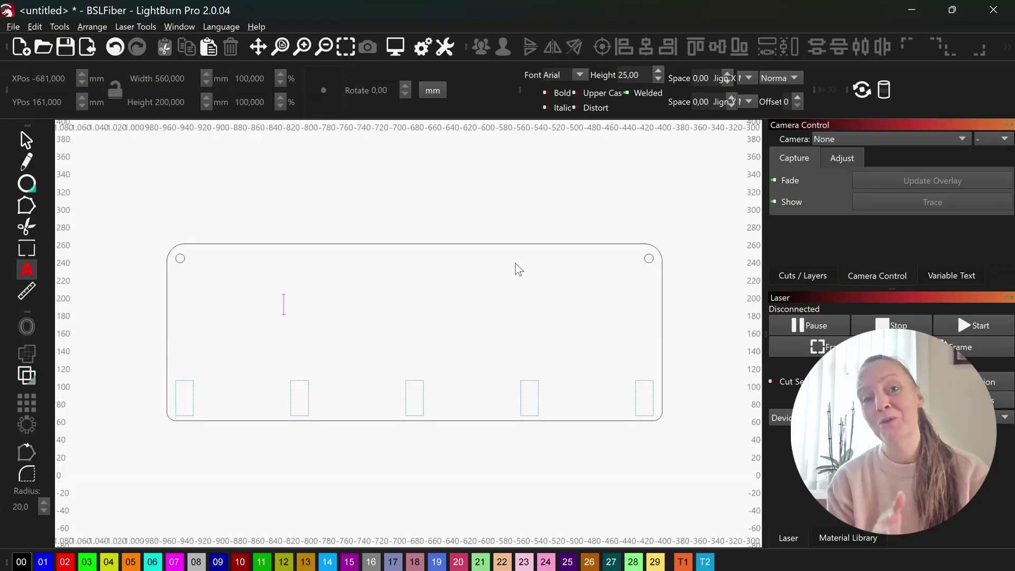
type("G")
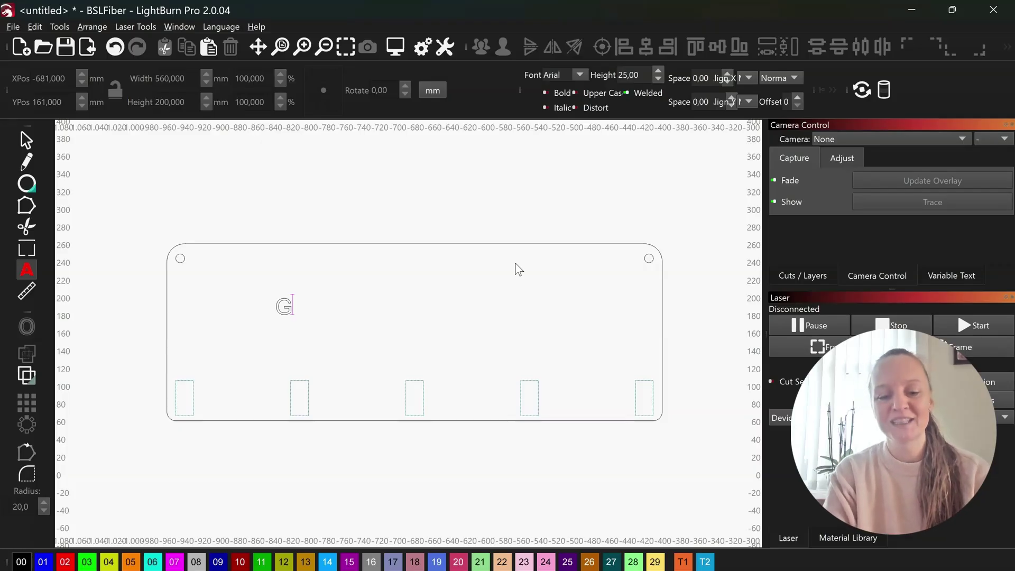
type("lædelig Jul")
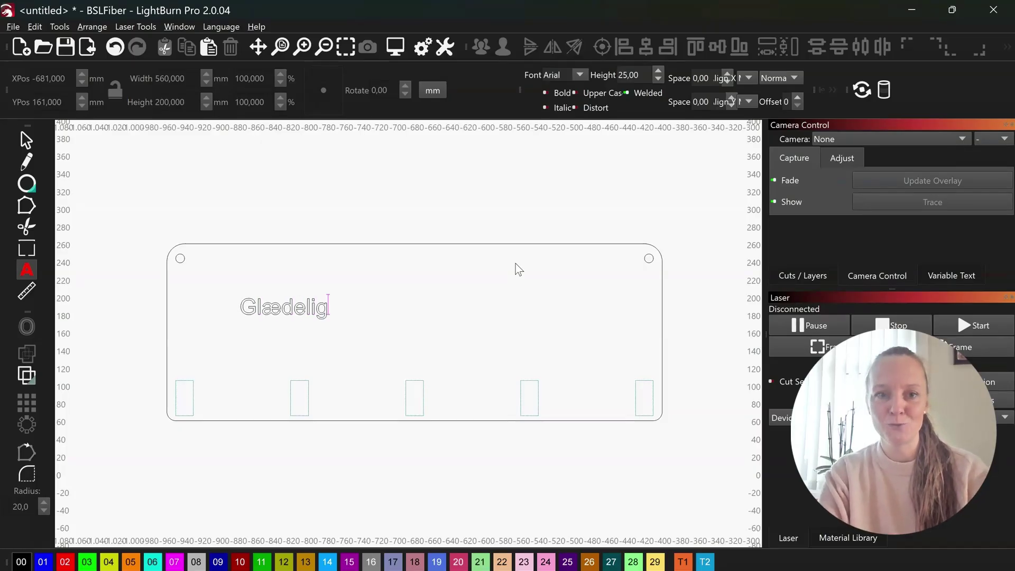
left_click(27, 140)
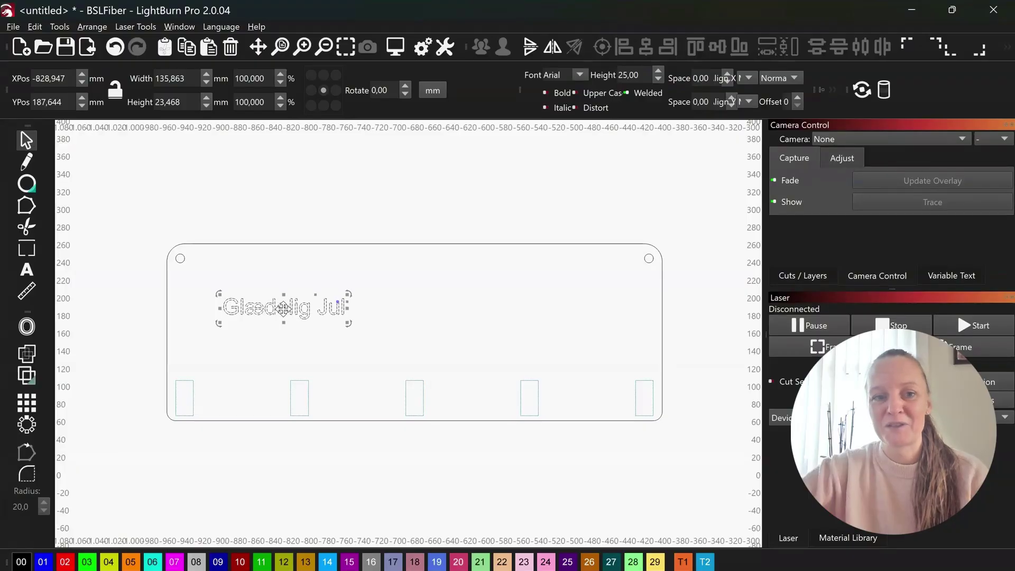
Step: Enlarge the "Glædelig Jul" text to about 304 mm wide and place it in the upper middle of the plate
left_click_drag(288, 308, 391, 286)
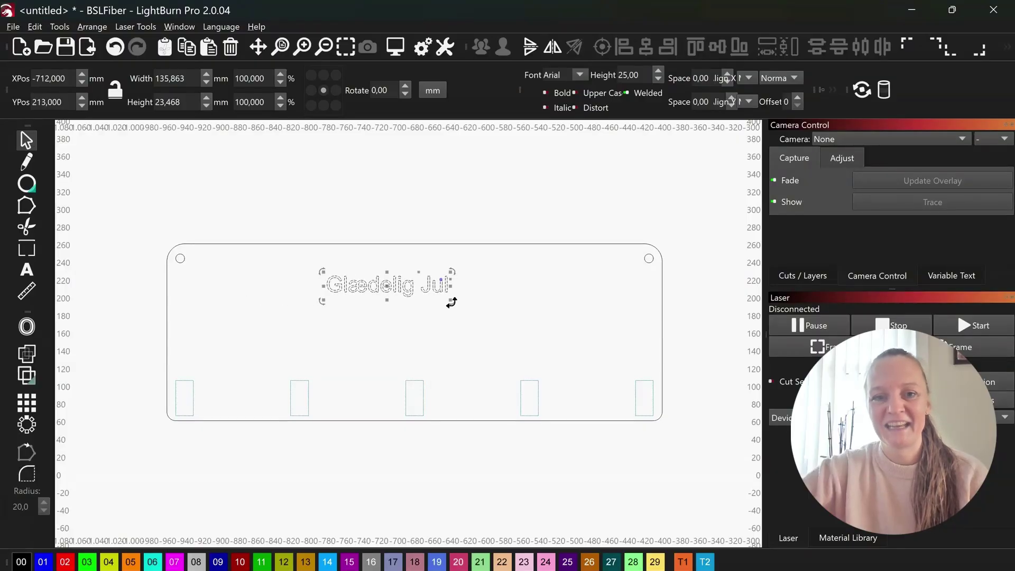
left_click_drag(451, 300, 561, 326)
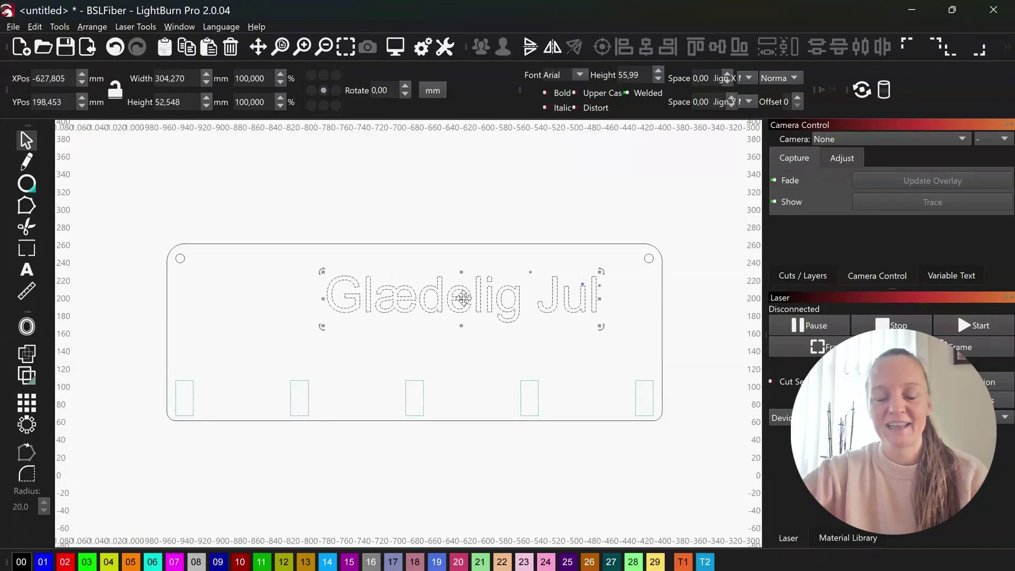
left_click_drag(460, 295, 407, 297)
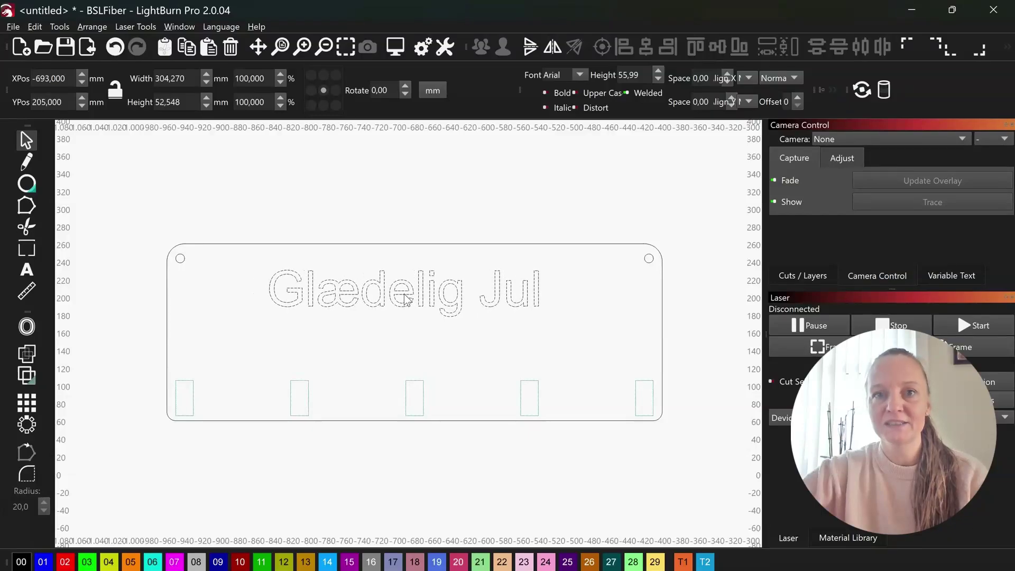
Step: Change the "Glædelig Jul" font to Edwardian Script ITC and enlarge the text to about 320 × 85 mm in the plate's upper middle
left_click(580, 75)
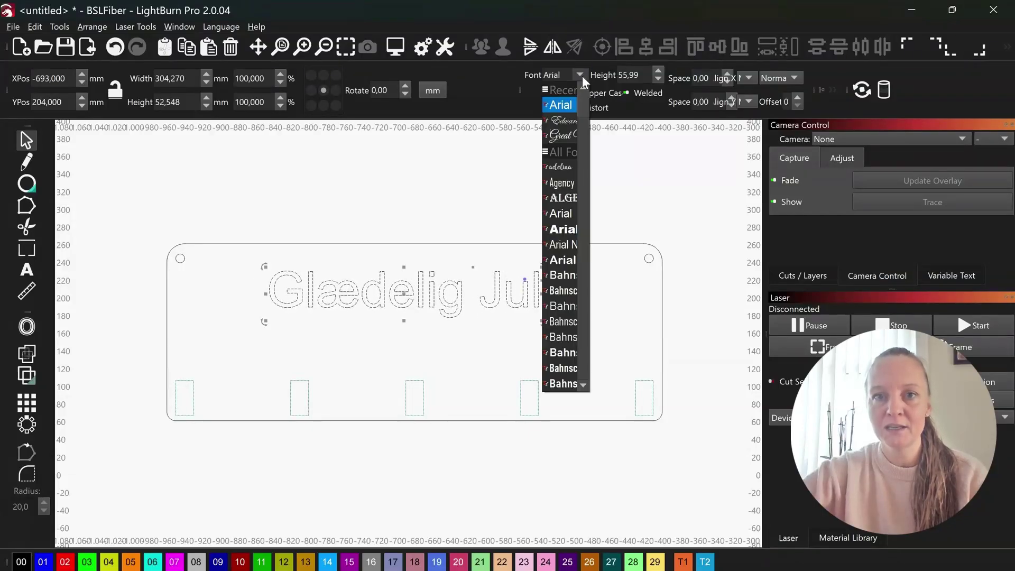
left_click(565, 122)
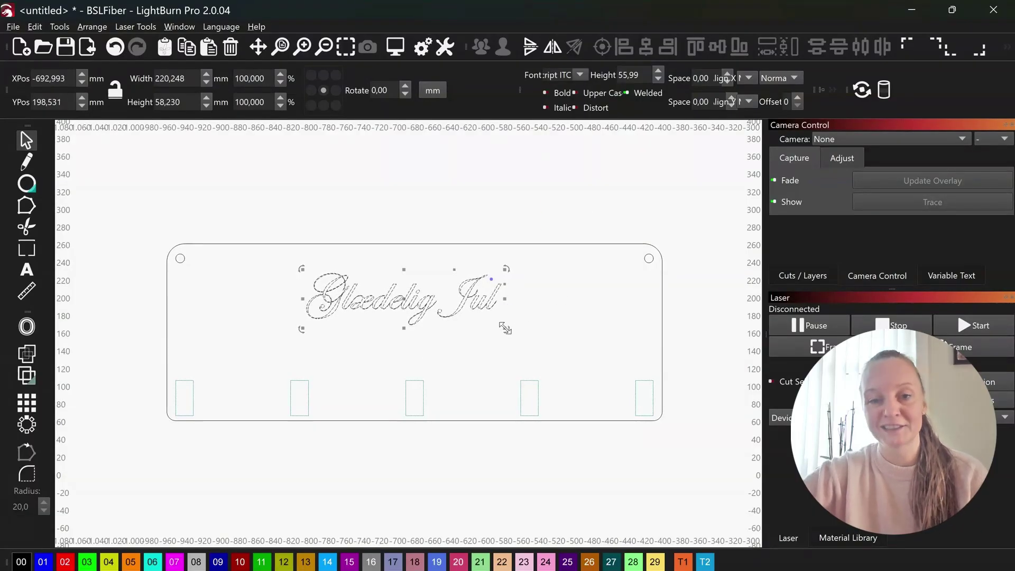
left_click_drag(505, 329, 591, 338)
left_click_drag(446, 311, 407, 302)
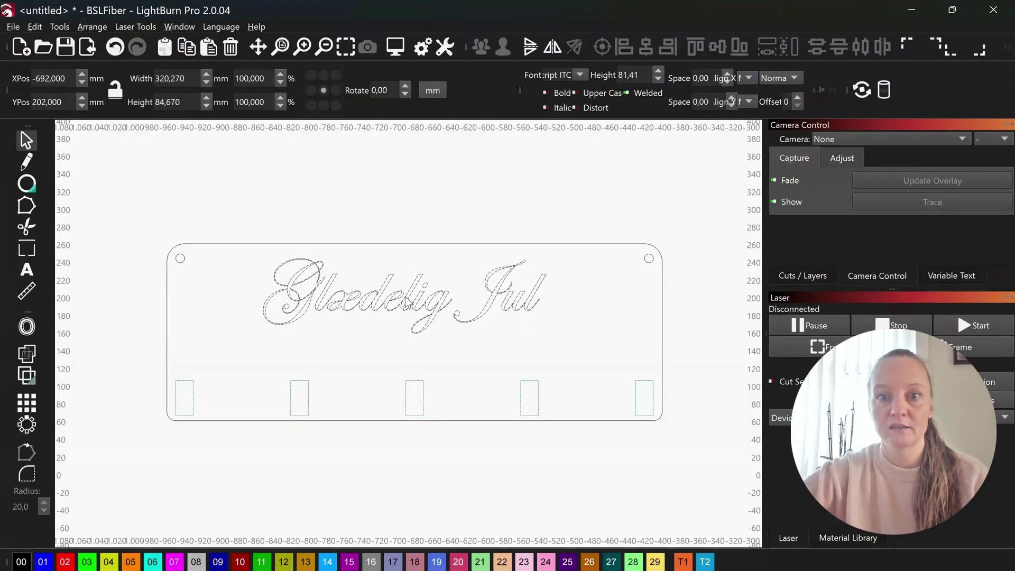
left_click(620, 297)
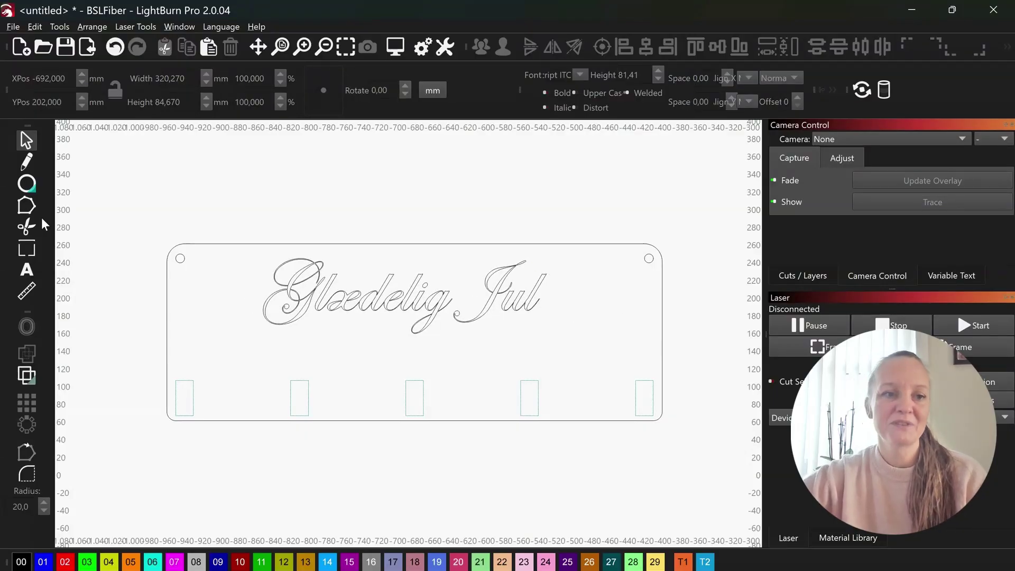
Step: Add a first name as a separate text object below the "Glædelig Jul" greeting
left_click(27, 267)
left_click(259, 352)
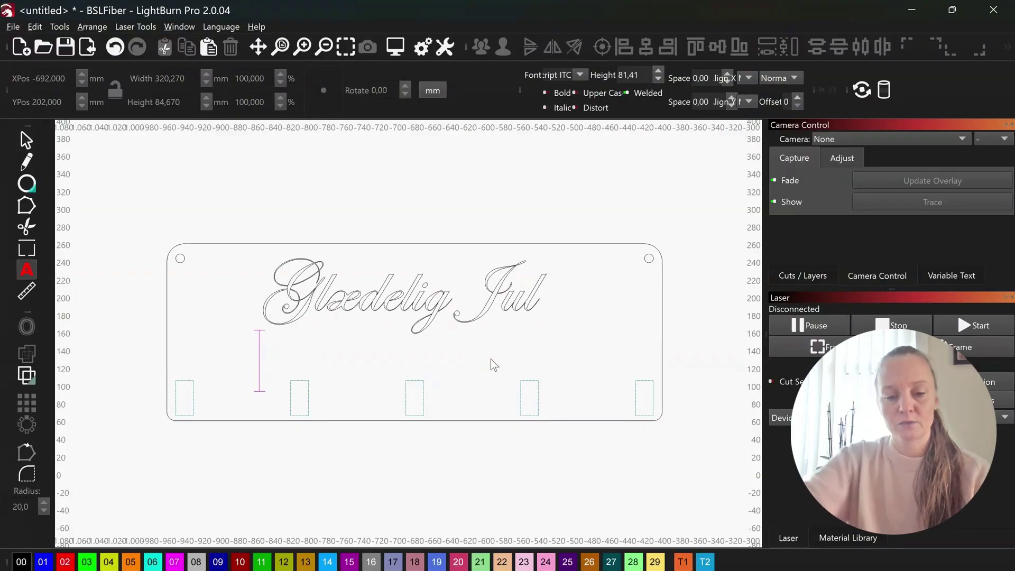
type("Valdemar")
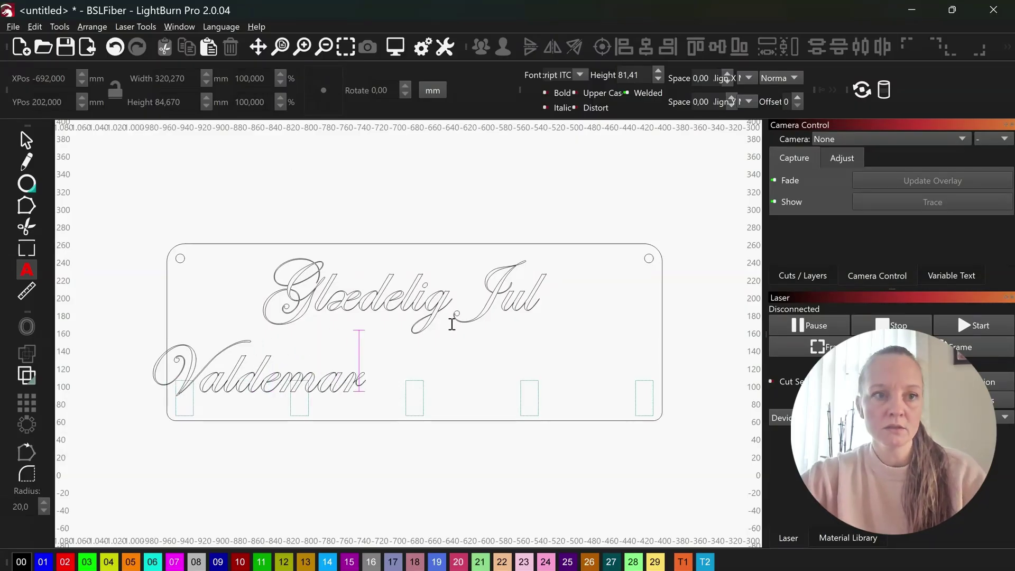
key("Escape")
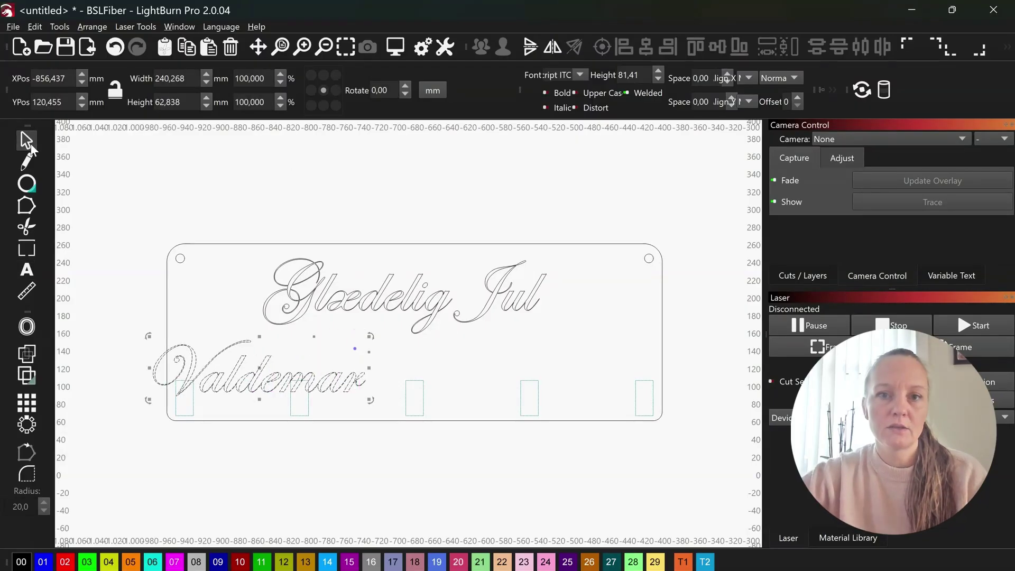
Step: Set the name's font to Copperplate Gothic Light and shrink it to about 83 × 11 mm just above the leftmost small rectangle
left_click(579, 76)
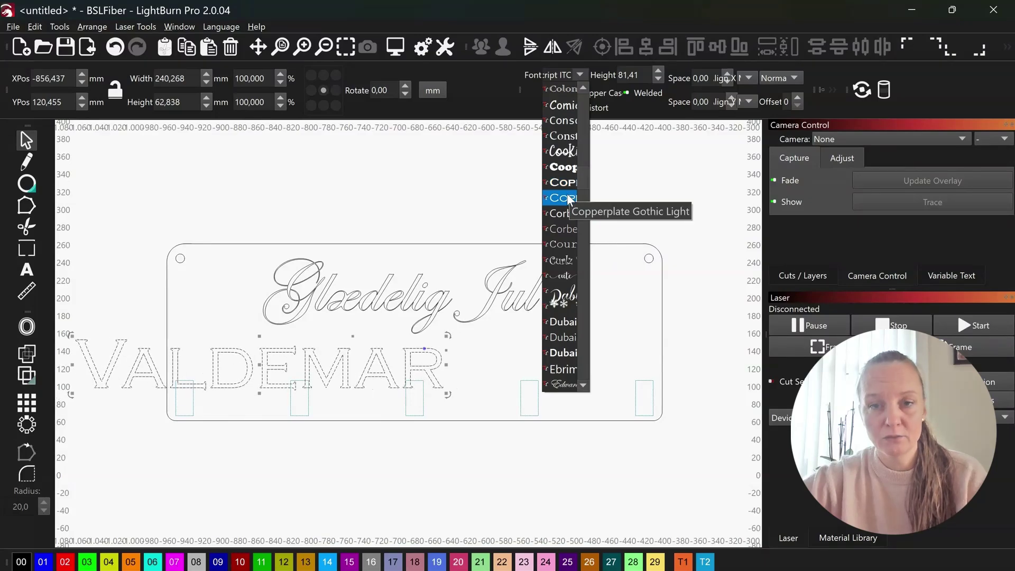
left_click(564, 198)
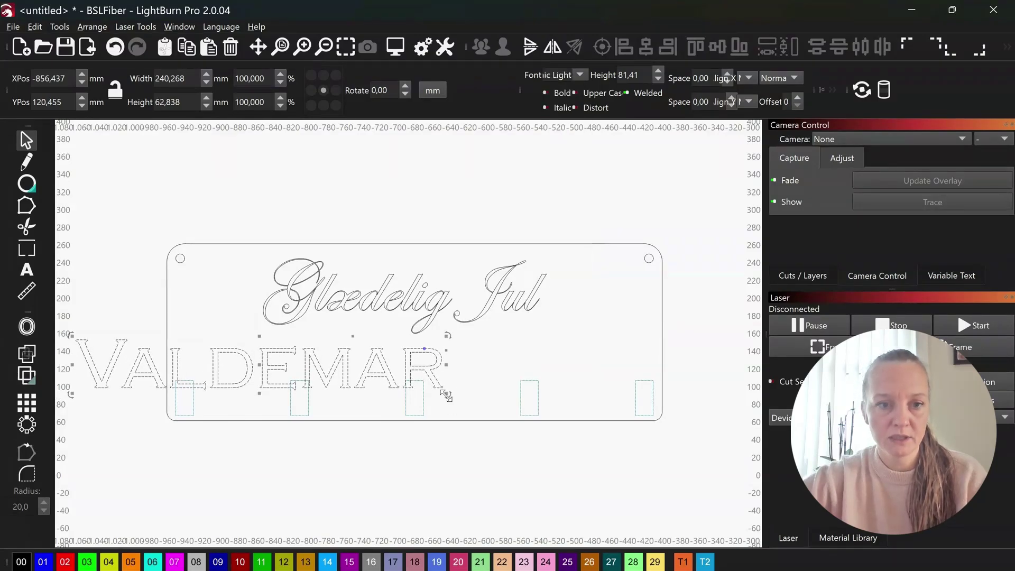
left_click_drag(446, 396, 214, 367)
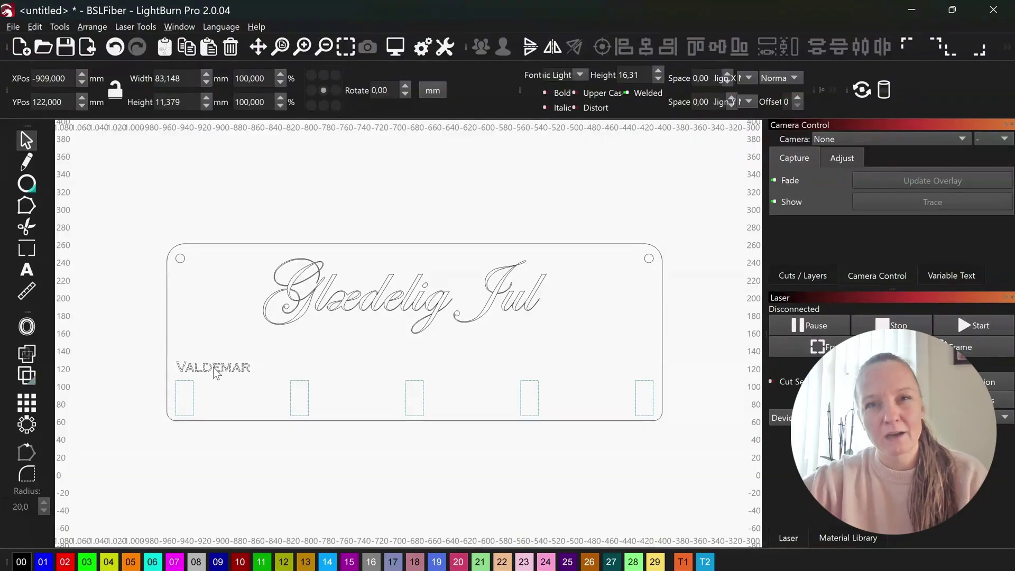
left_click(233, 402)
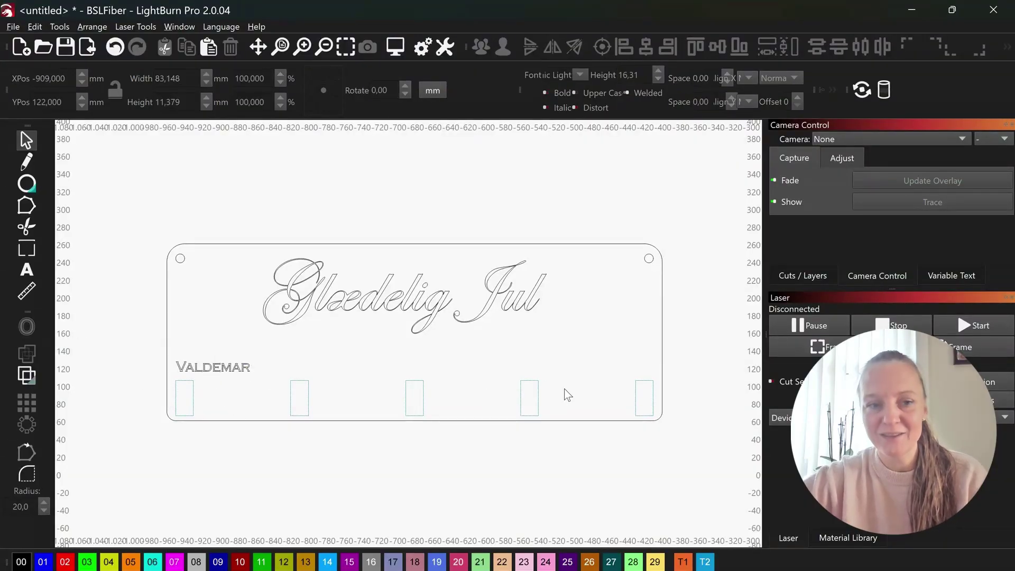
Step: Ungroup the five small rectangles along the plate's lower edge
left_click_drag(141, 372, 210, 429)
left_click(192, 402)
right_click(192, 396)
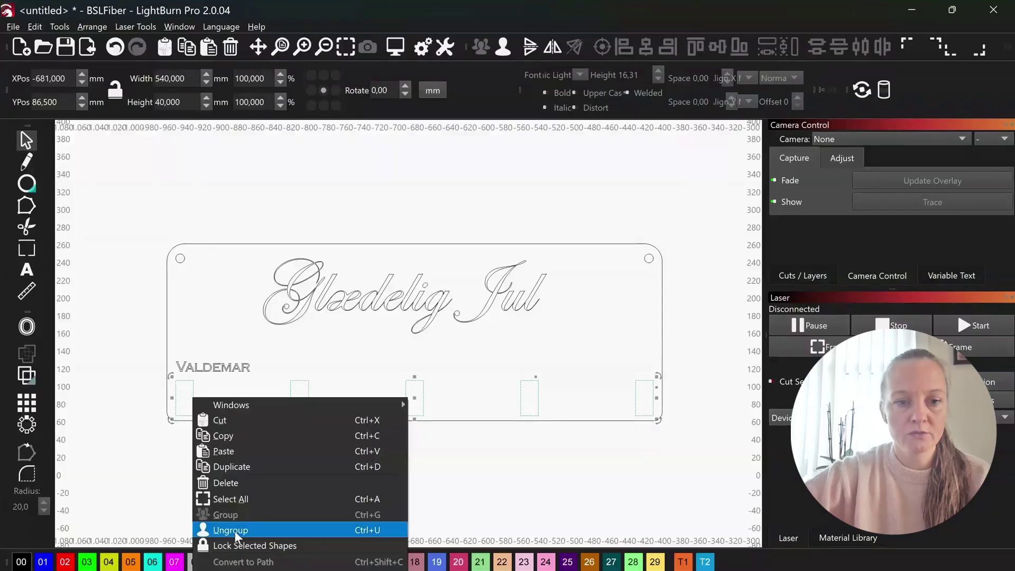
left_click(125, 364)
Step: Move the leftmost small rectangle 35 mm right, to X -906 mm, beneath the middle of the name
left_click_drag(126, 364, 204, 442)
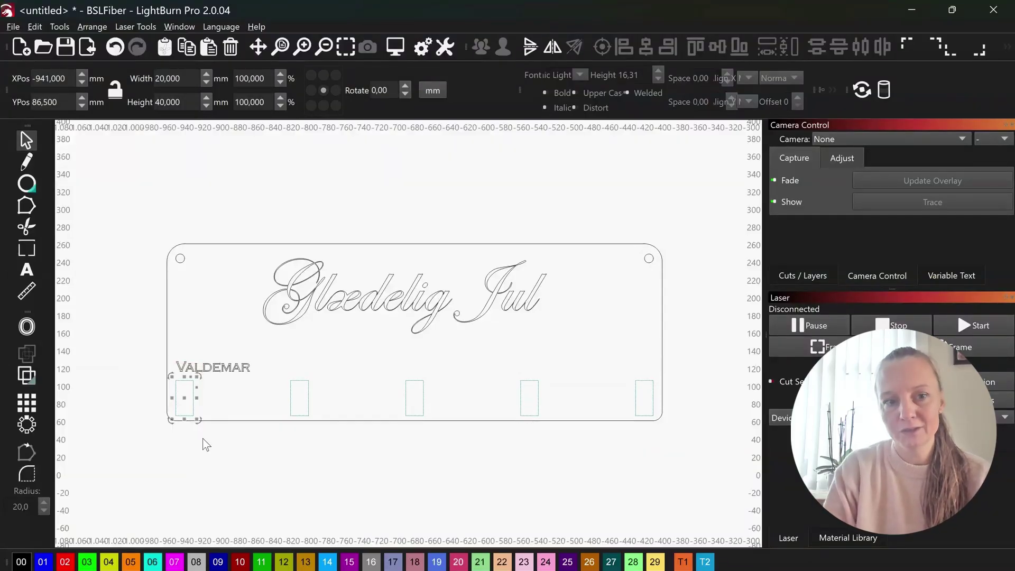
key("Right")
key("Right")
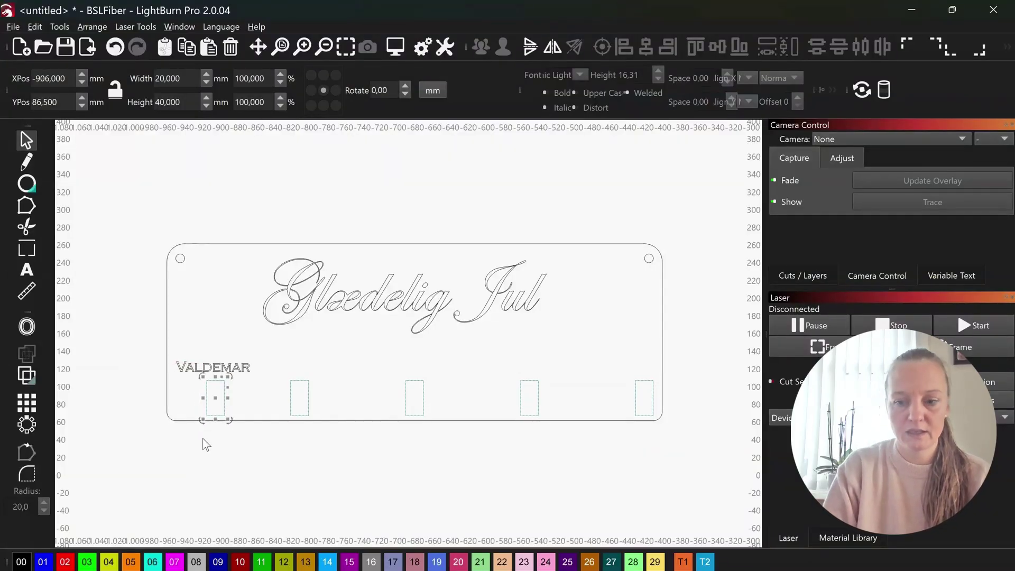
Step: Move the leftmost small rectangle 5 mm left to X -911 mm and the rightmost one about 40 mm left
key("Left")
left_click(206, 445)
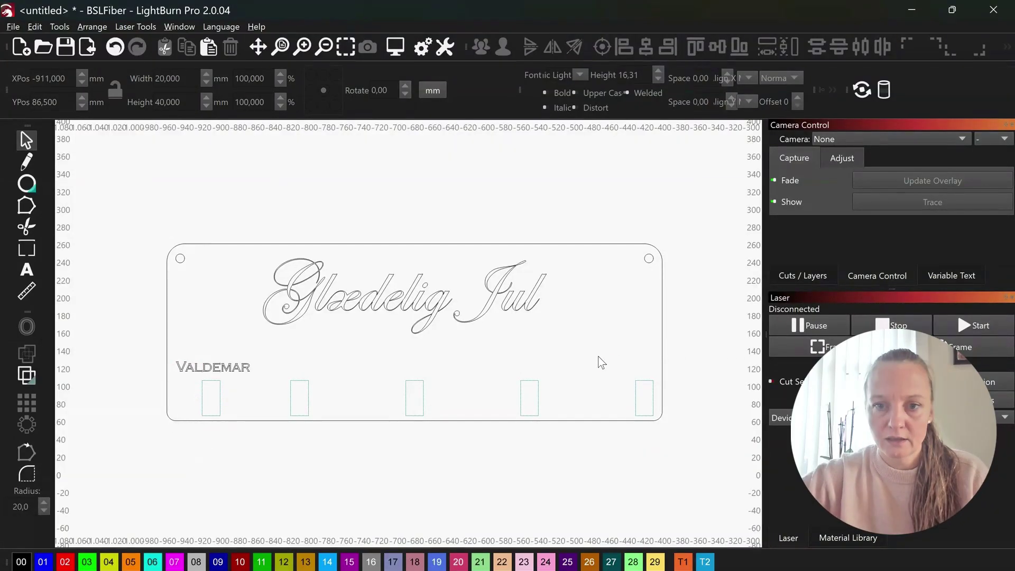
left_click_drag(598, 356, 699, 464)
key("Left")
key("Left")
key("Left")
key("Left")
key("Left")
key("Left")
key("Left")
key("Left")
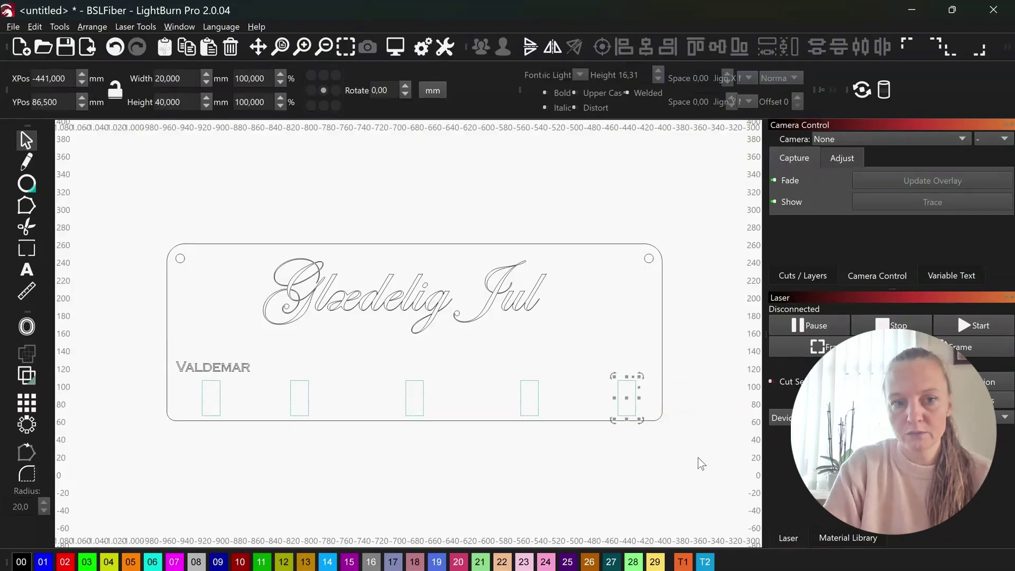
Step: Distribute the five small rectangles evenly along the plate's lower edge and group them
left_click_drag(138, 368, 642, 433)
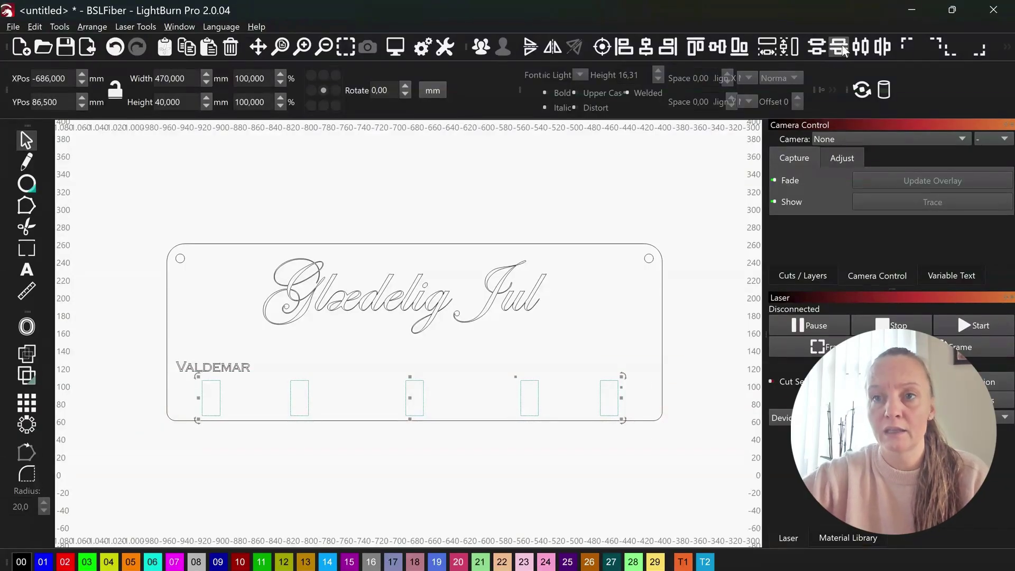
left_click(860, 47)
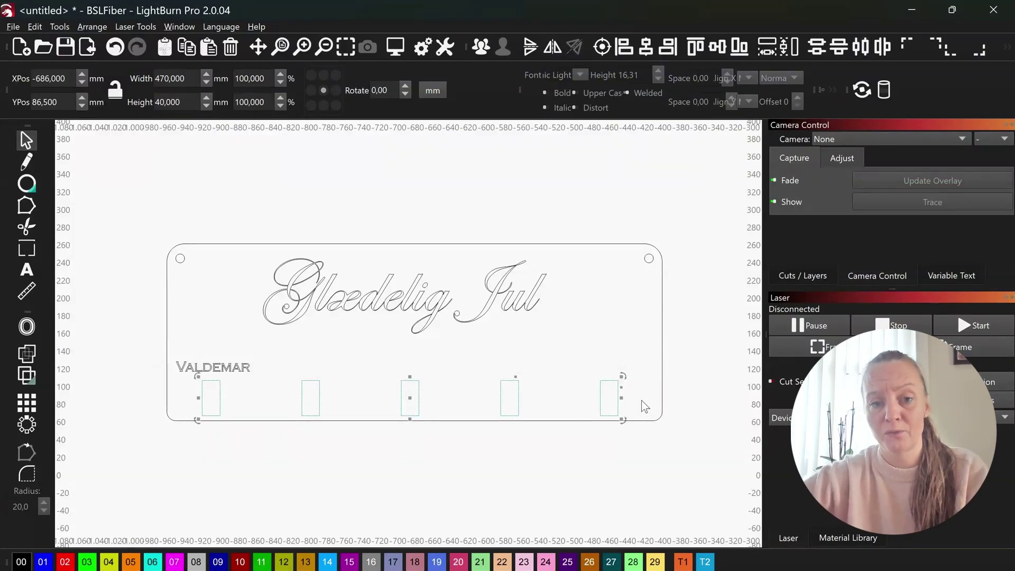
key("ctrl+g")
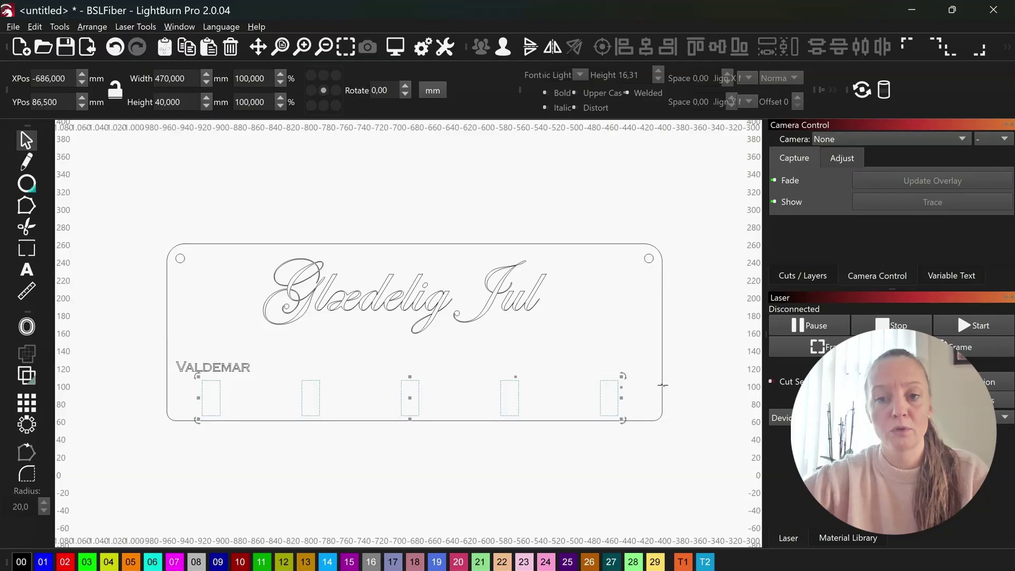
Step: Center the group of five small rectangles horizontally on the plate outline
left_click(663, 385, "shift")
left_click(661, 48)
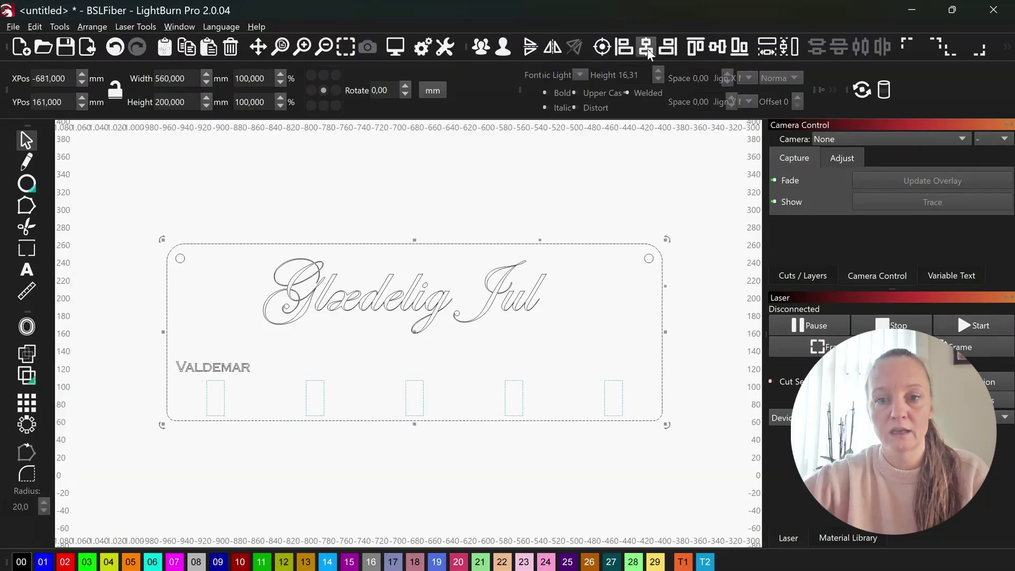
left_click(220, 328)
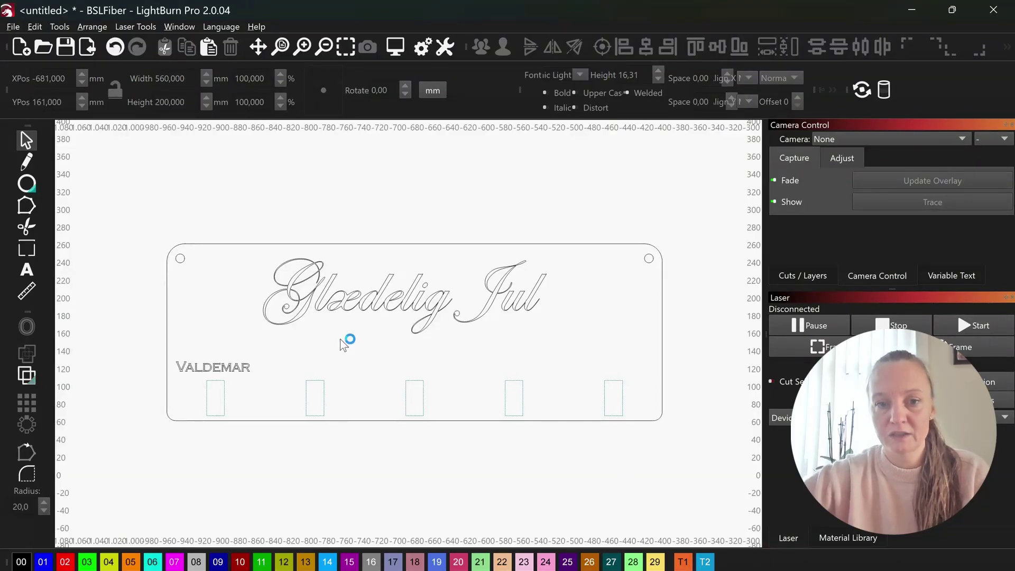
Step: Ungroup the centered row of five small rectangles
left_click(226, 366)
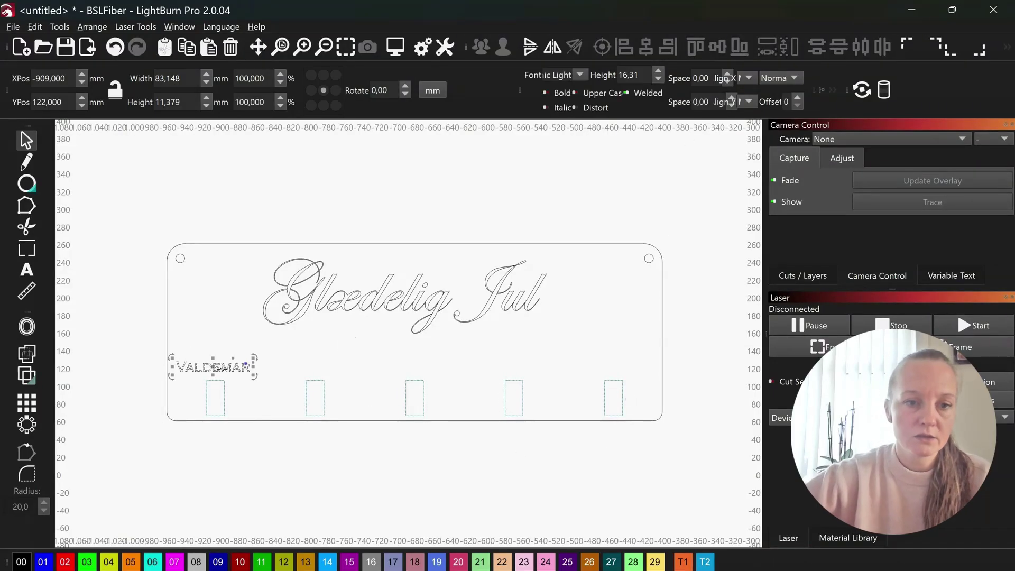
left_click(224, 398)
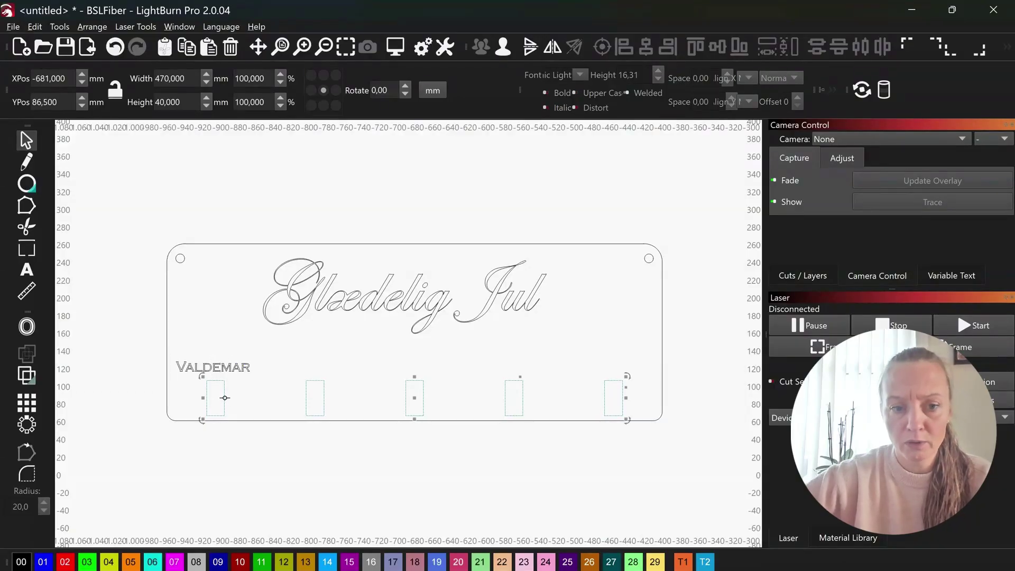
right_click(225, 397)
left_click(269, 527)
left_click(257, 490)
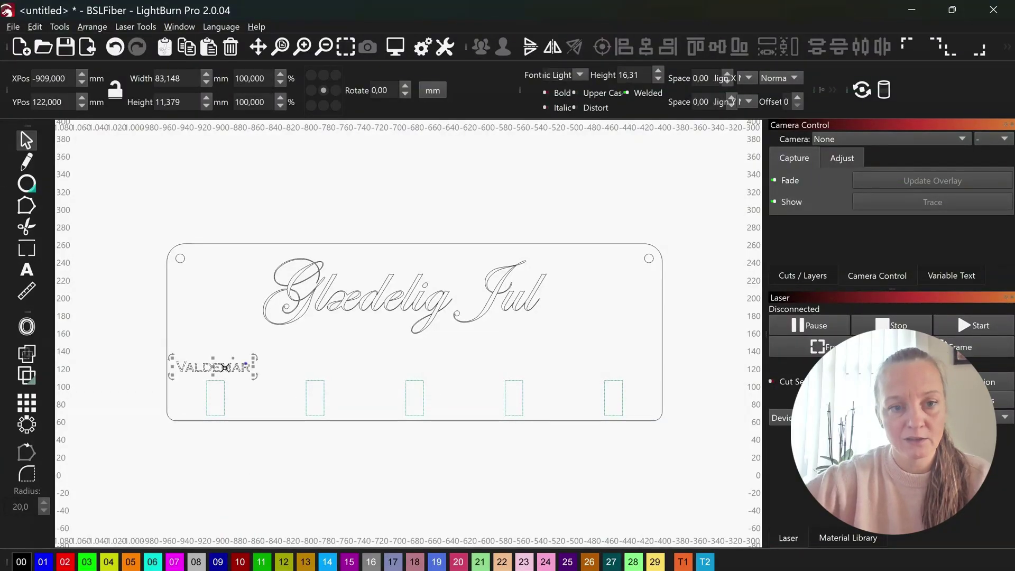
Step: Center the first name horizontally over the leftmost small rectangle at X -906 mm
left_click(225, 407, "shift")
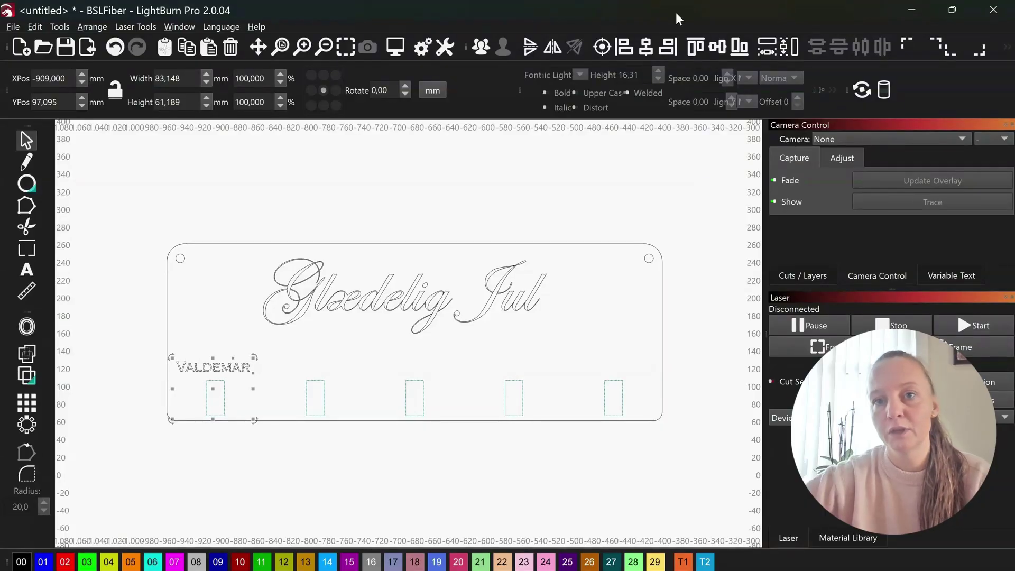
left_click(644, 51)
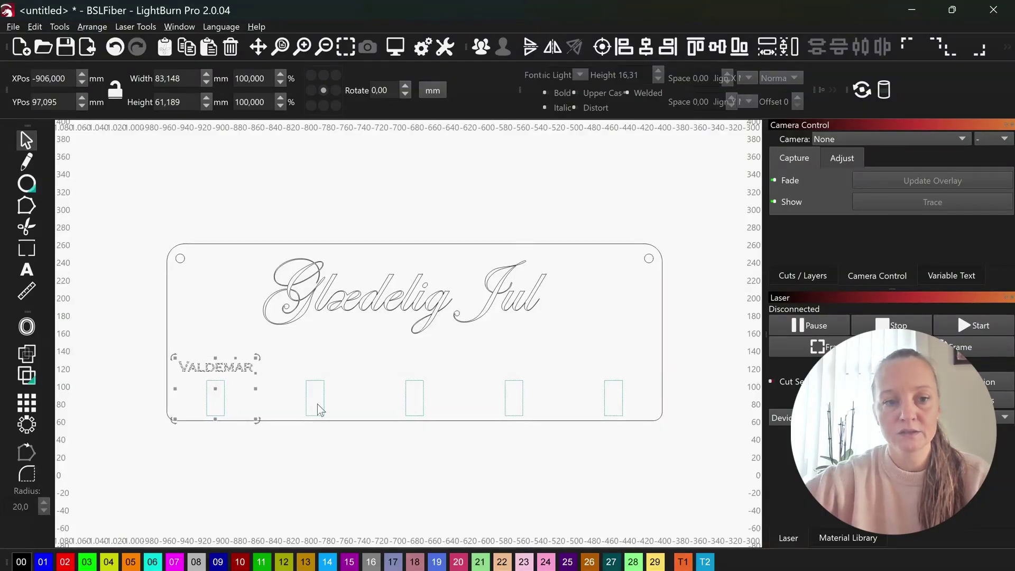
left_click(309, 452)
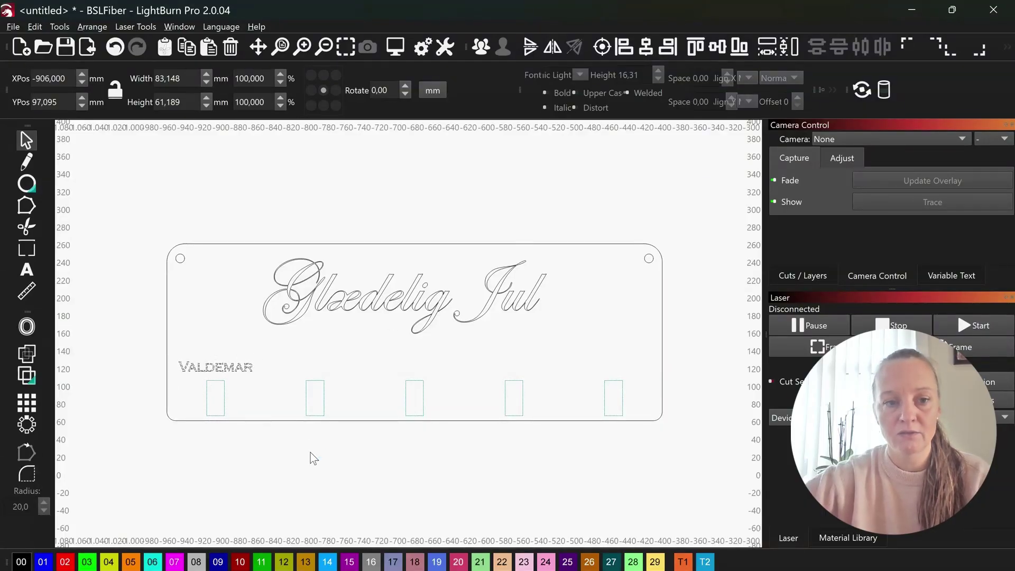
Step: Copy the first name to X -796 mm above the second small rectangle and replace its text with the second first name
left_click(228, 366)
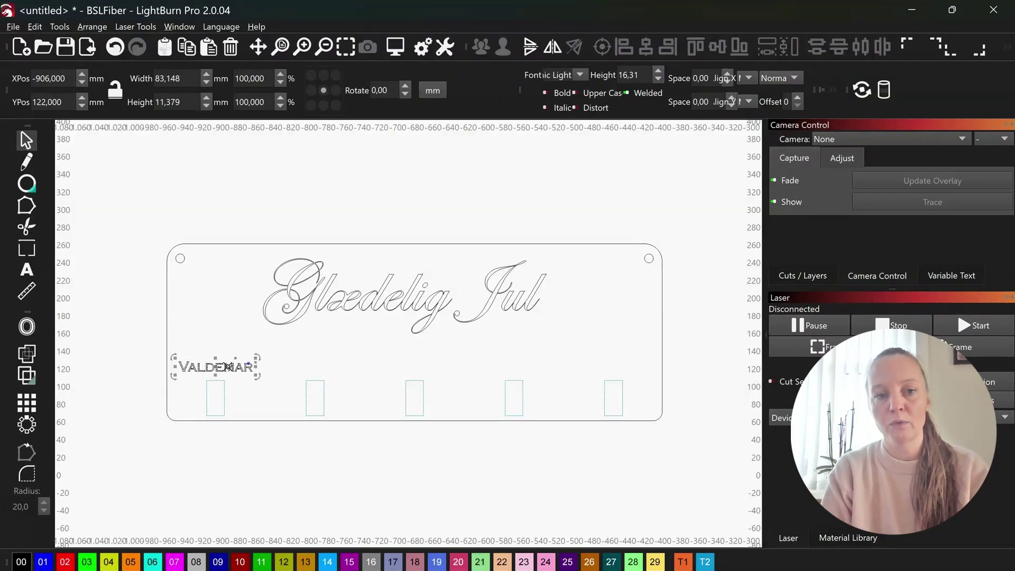
key("ctrl+v")
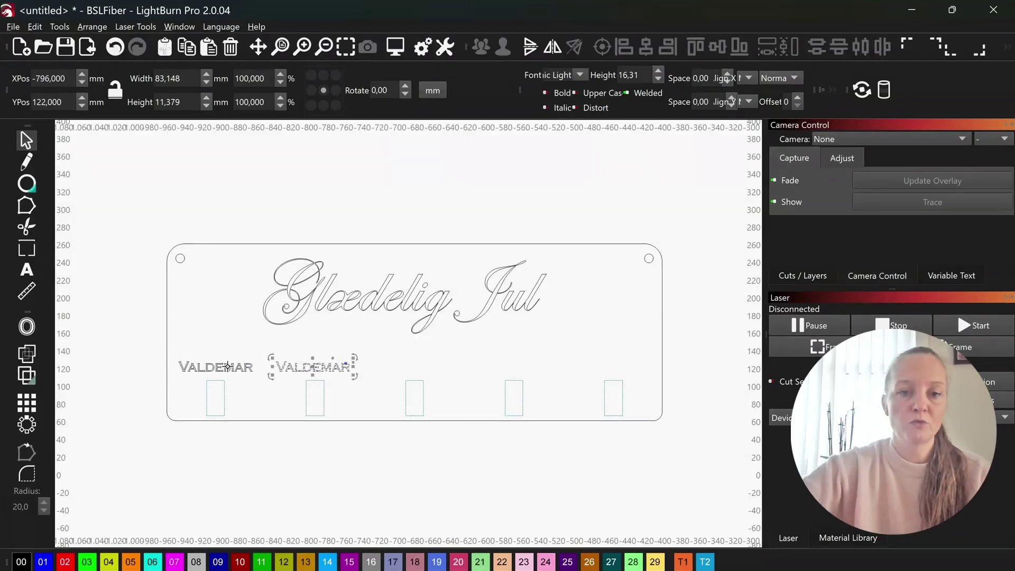
key("ctrl+t")
left_click(367, 360)
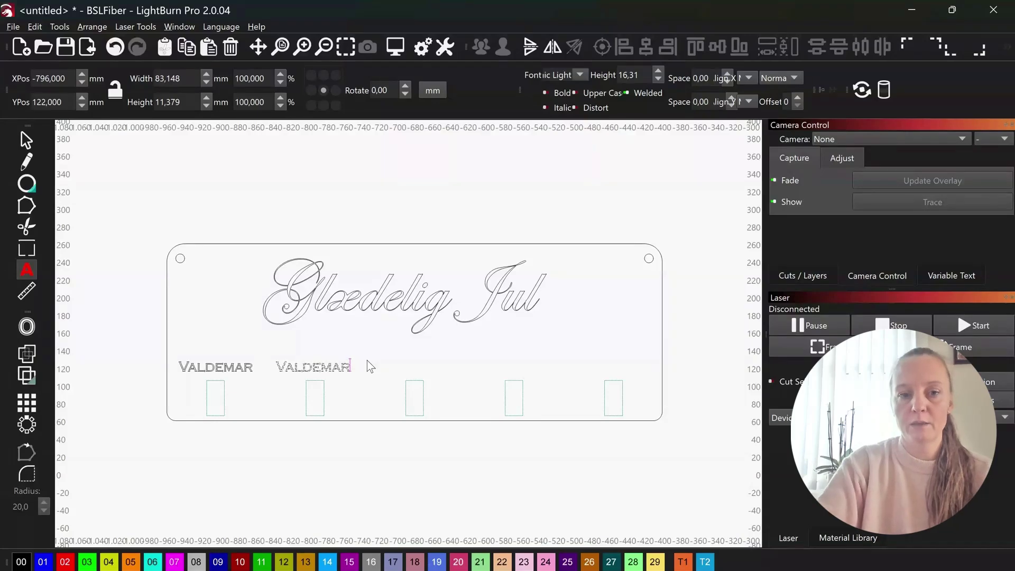
key("BackSpace")
key("BackSpace")
key("BackSpace")
key("BackSpace")
key("BackSpace")
key("BackSpace")
key("BackSpace")
key("BackSpace")
type("A")
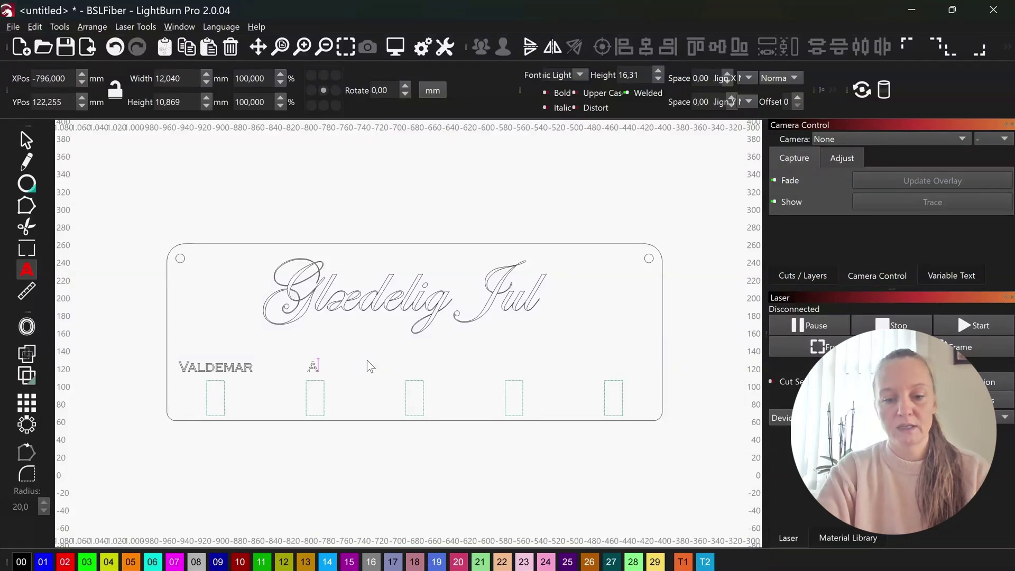
type("lberte")
key("Escape")
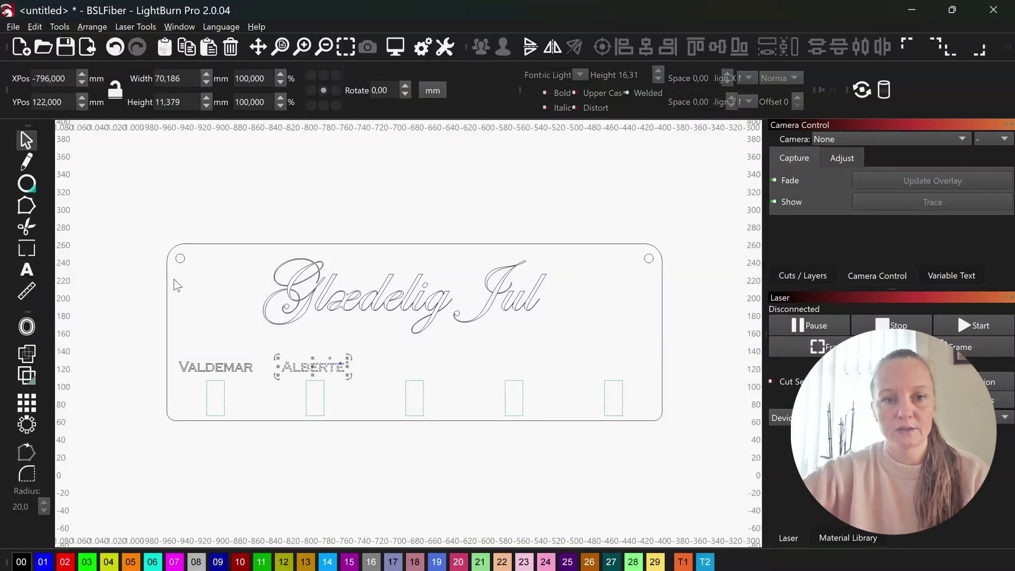
Step: Duplicate the second name, move the copy 110 mm right to X -686 mm, and retype it as the third first name
right_click(323, 367)
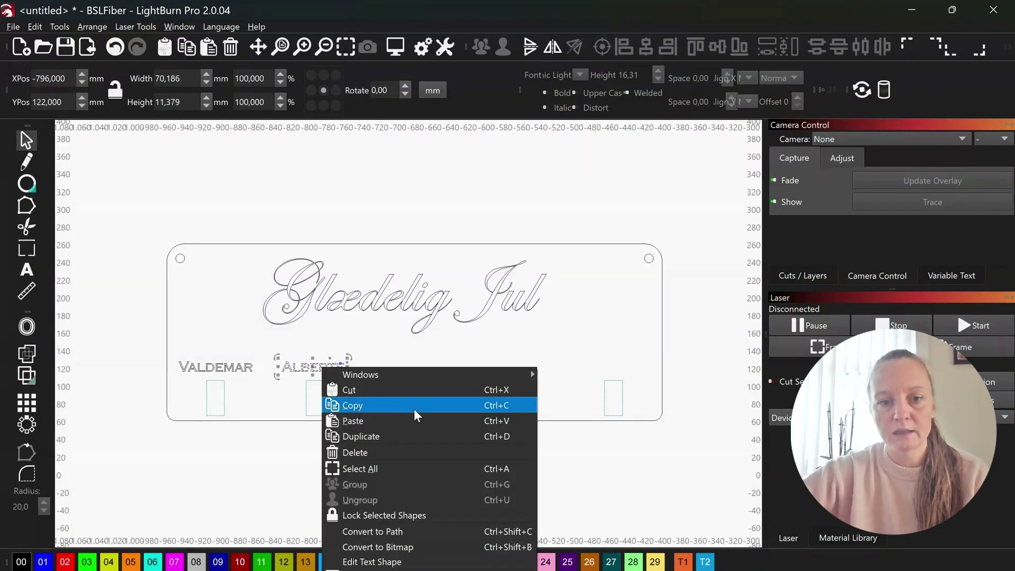
left_click(381, 436)
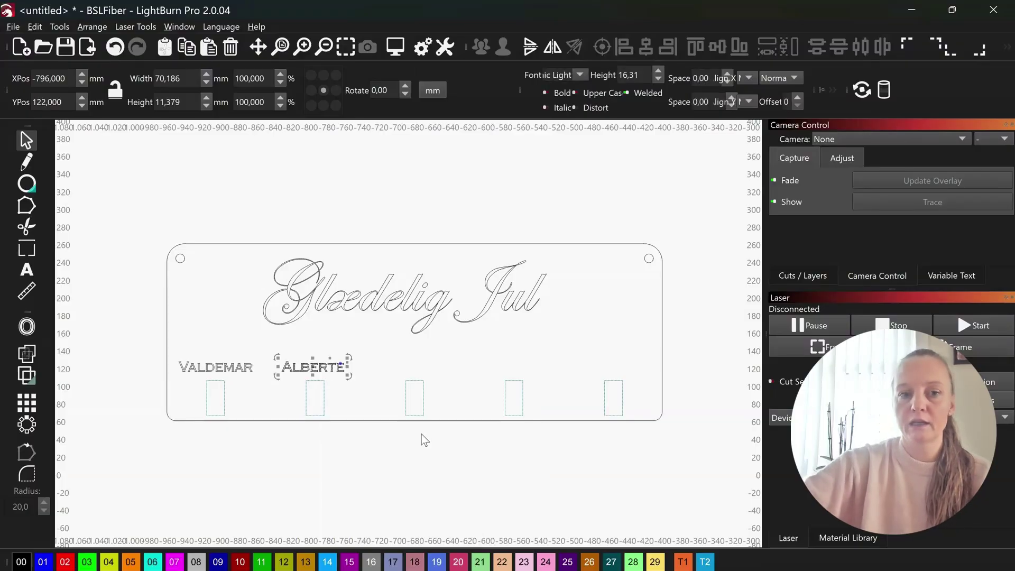
key("Right")
key("Right")
key("Right")
key("Right")
key("Right")
key("Right")
key("Right")
key("Right")
key("Right")
key("Right")
key("Right")
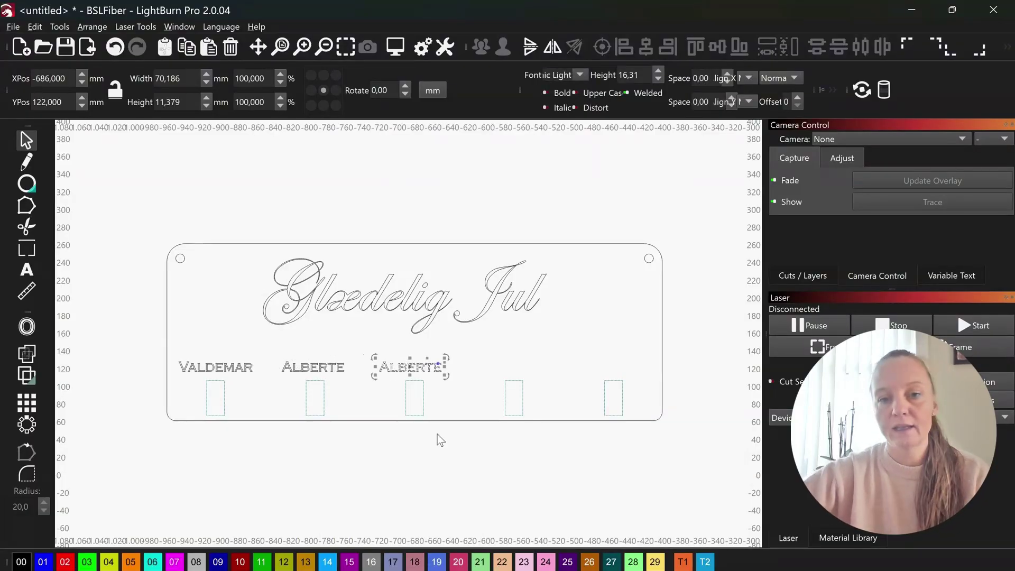
double_click(442, 365)
Step: Duplicate the third name and move the copy right to X -591 mm, above the fourth small rectangle
right_click(459, 373)
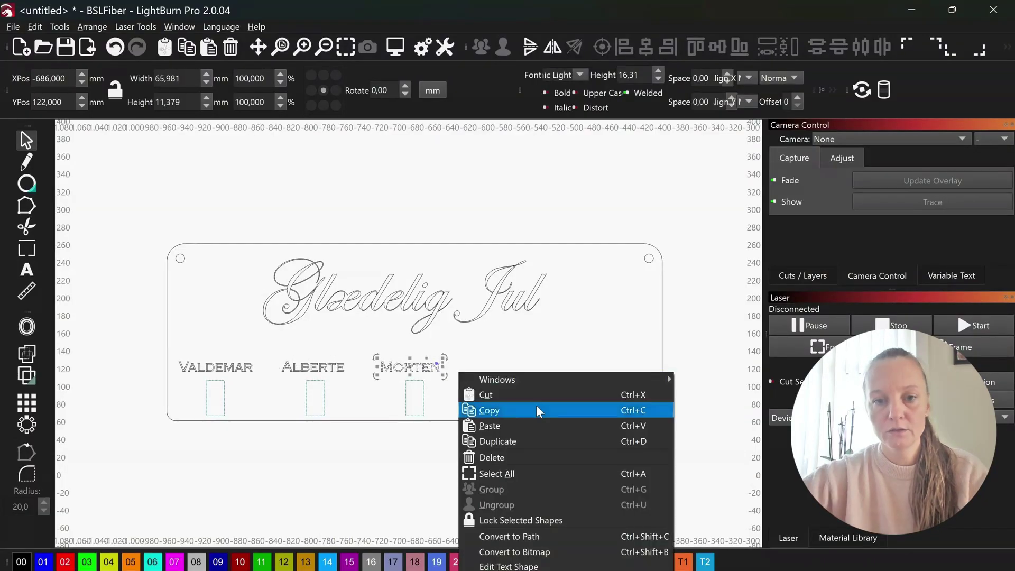
left_click(516, 444)
key("Right")
key("Right")
key("Right")
key("Right")
key("Right")
key("Right")
key("Right")
key("Right")
key("Right")
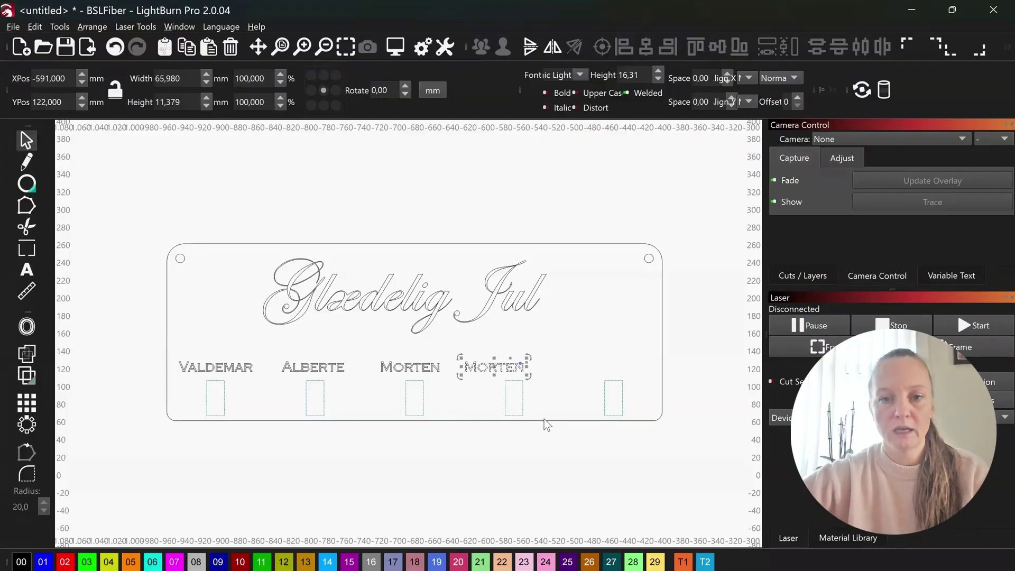
Step: Replace the text of the copy above the fourth small rectangle with the fourth first name
double_click(507, 370)
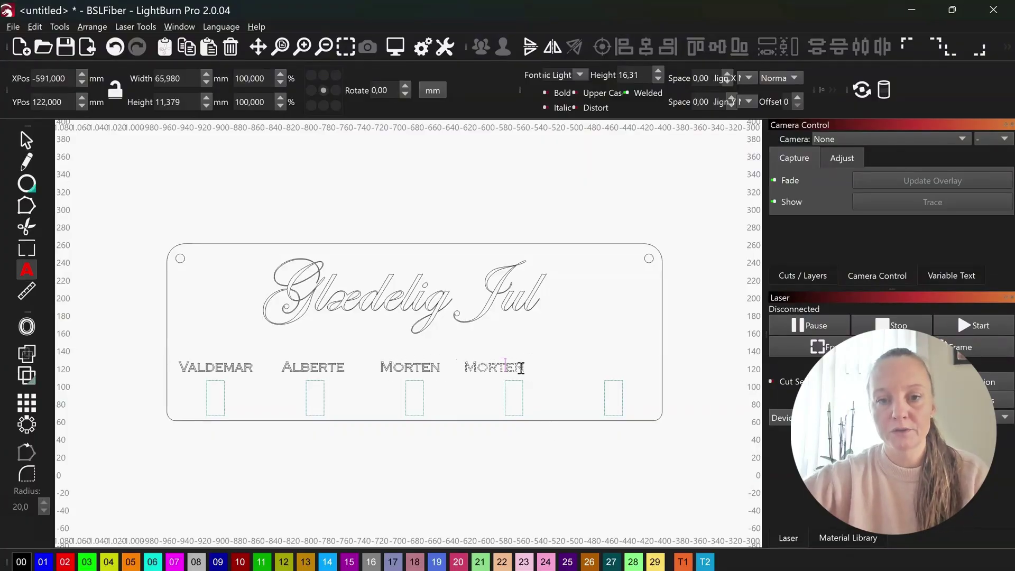
key("BackSpace")
key("BackSpace")
key("BackSpace")
key("BackSpace")
key("BackSpace")
key("BackSpace")
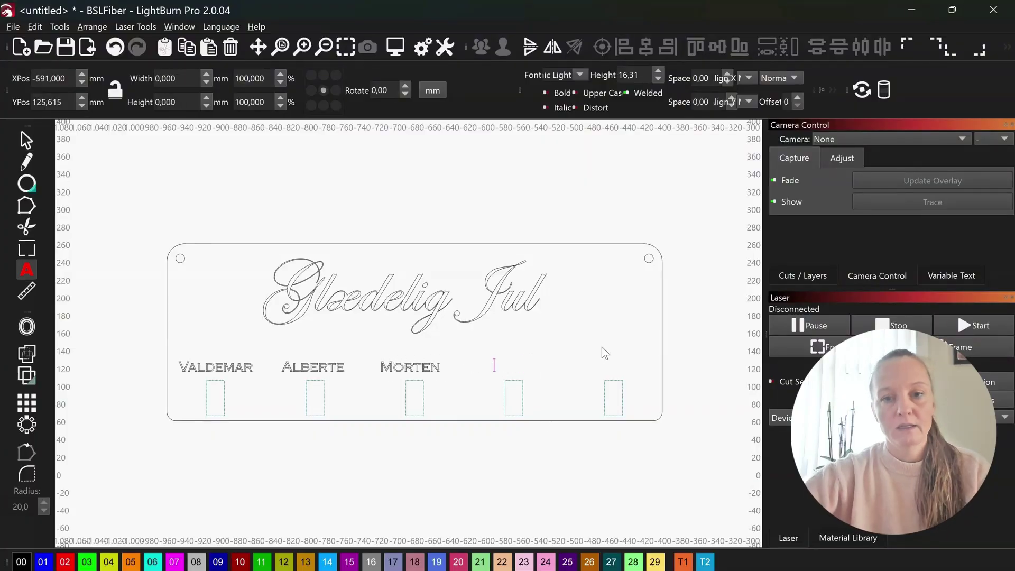
type("NAdina")
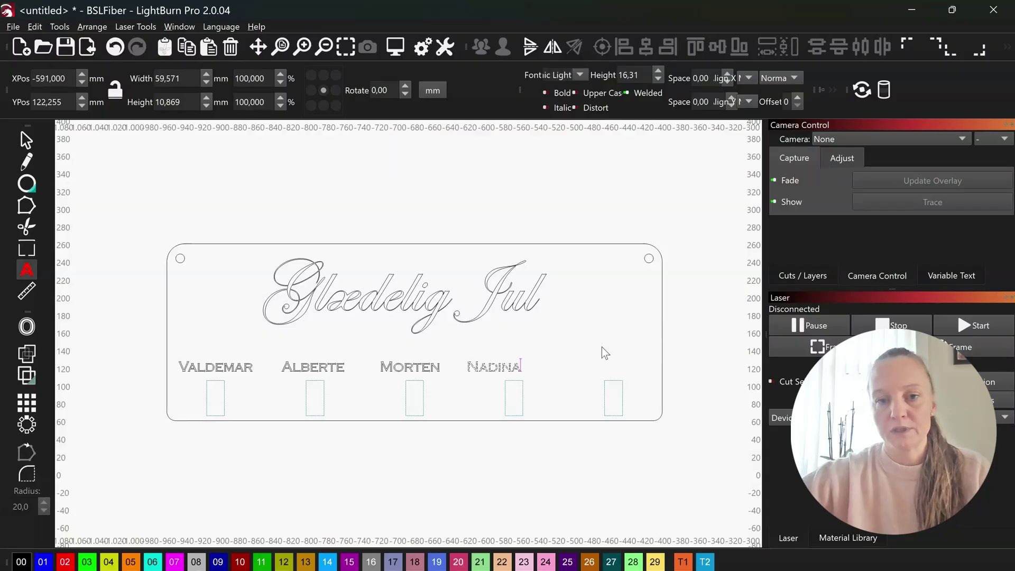
left_click(27, 141)
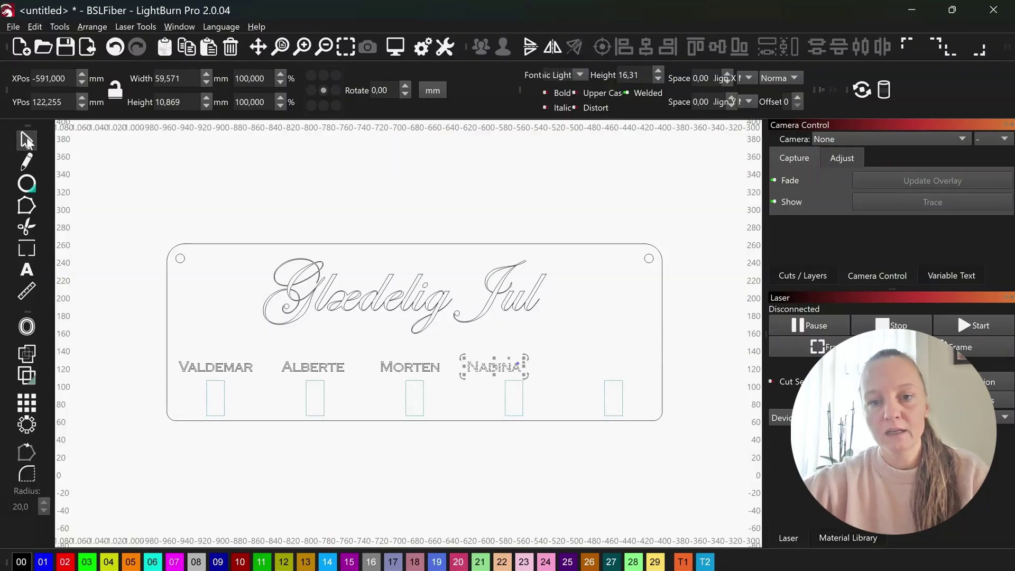
Step: Duplicate the fourth name and move the copy right to X -516 mm
right_click(495, 349)
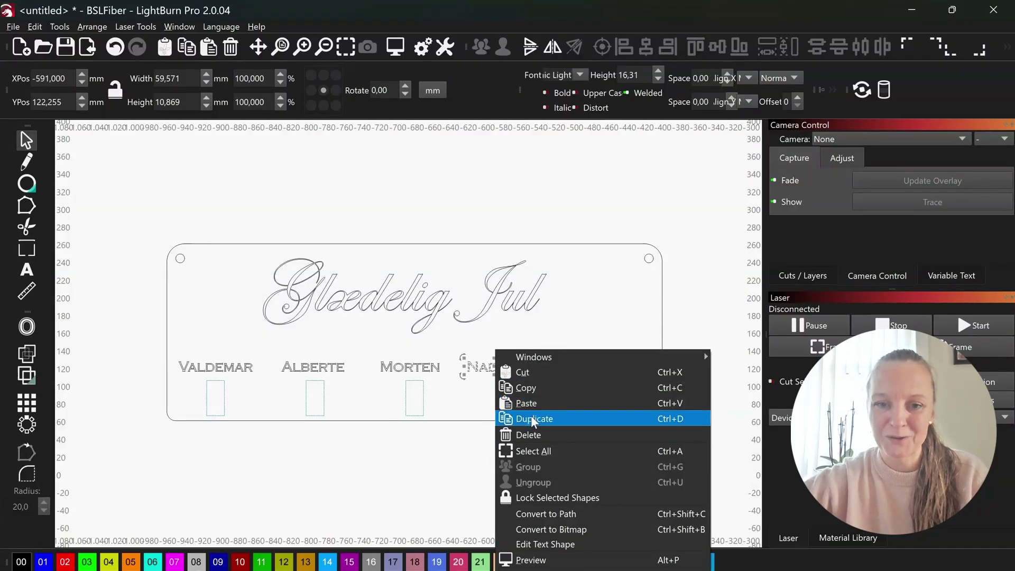
left_click(531, 417)
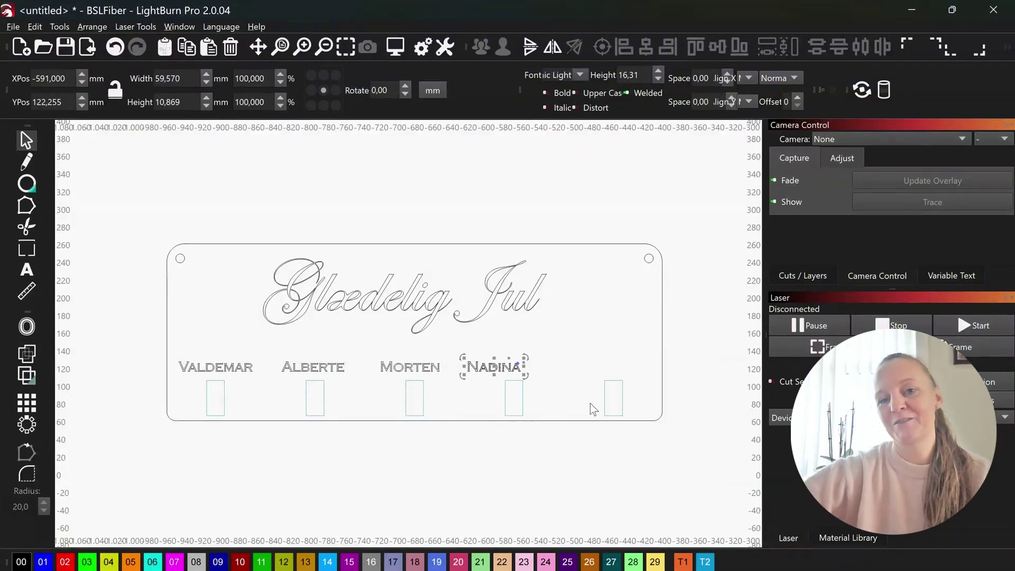
left_click_drag(531, 369, 593, 369)
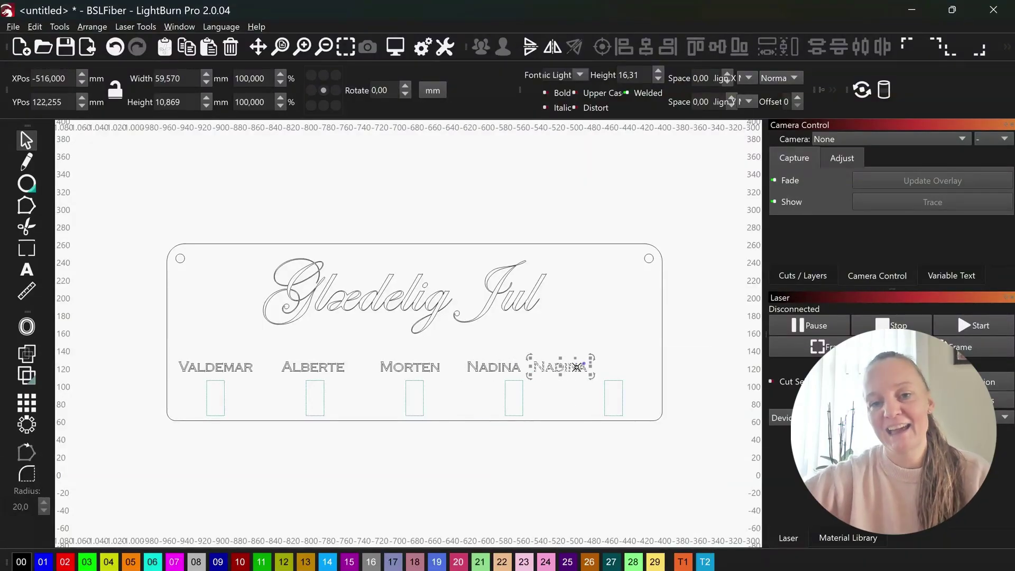
Step: Replace the text of the rightmost copied name with the fifth first name
key("t")
left_click(578, 366)
key("ctrl+a")
key("BackSpace")
type("LUCA")
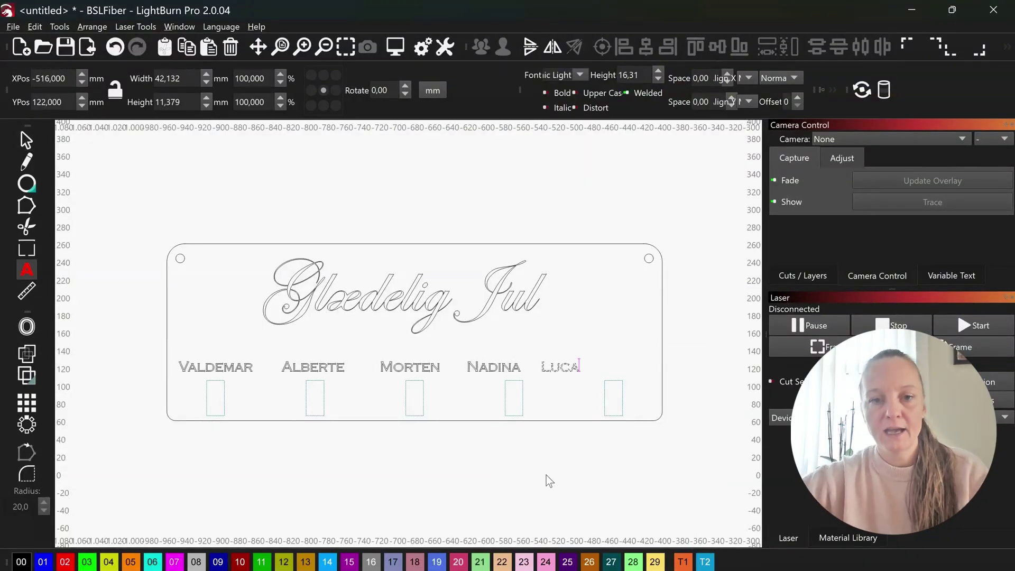
key("Escape")
Step: Center the fifth name horizontally over the rightmost small rectangle
left_click(560, 367)
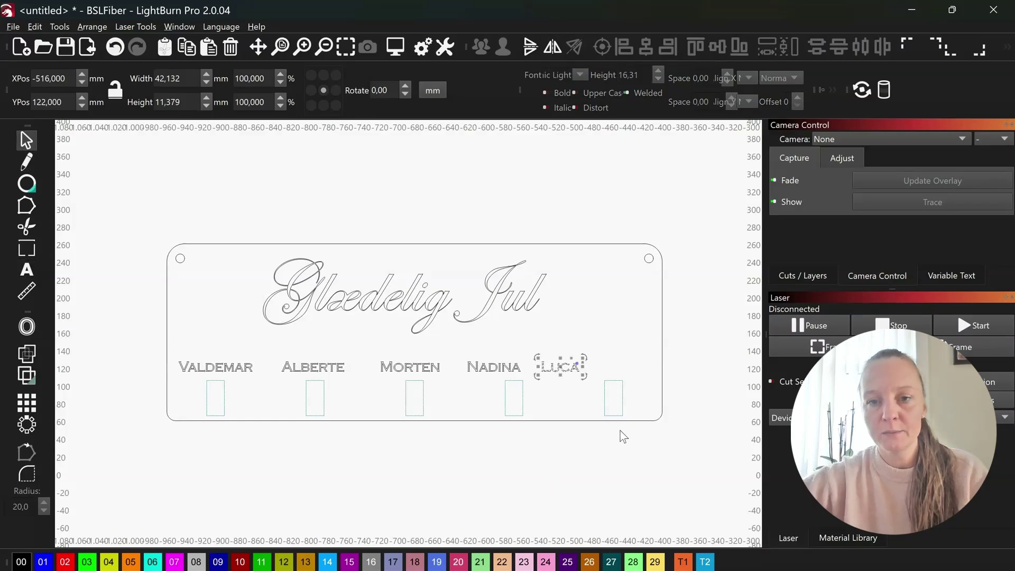
left_click(603, 388, "shift")
left_click(645, 47)
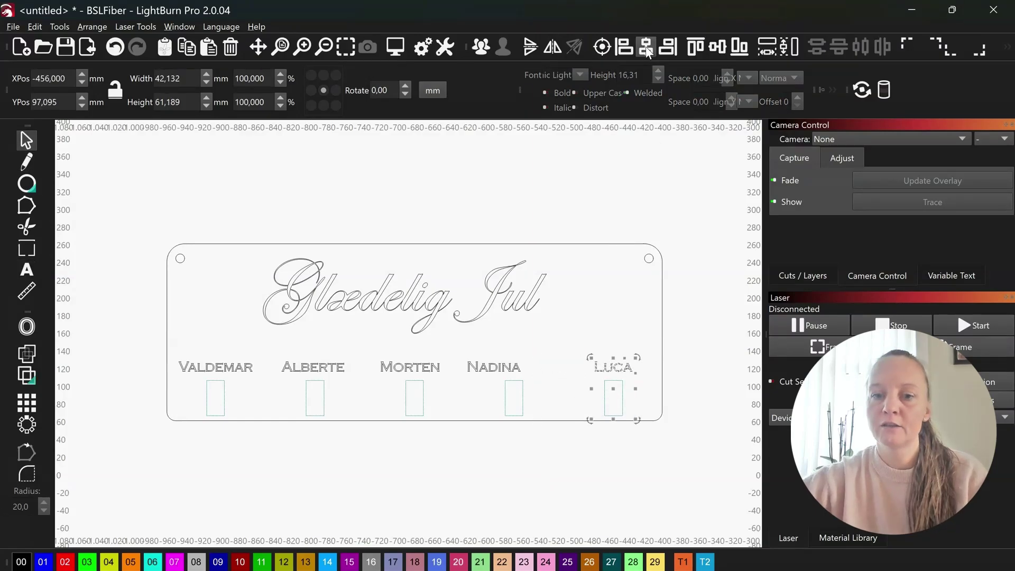
left_click(563, 389)
Step: Center the fourth name horizontally over the fourth small rectangle
left_click(500, 366)
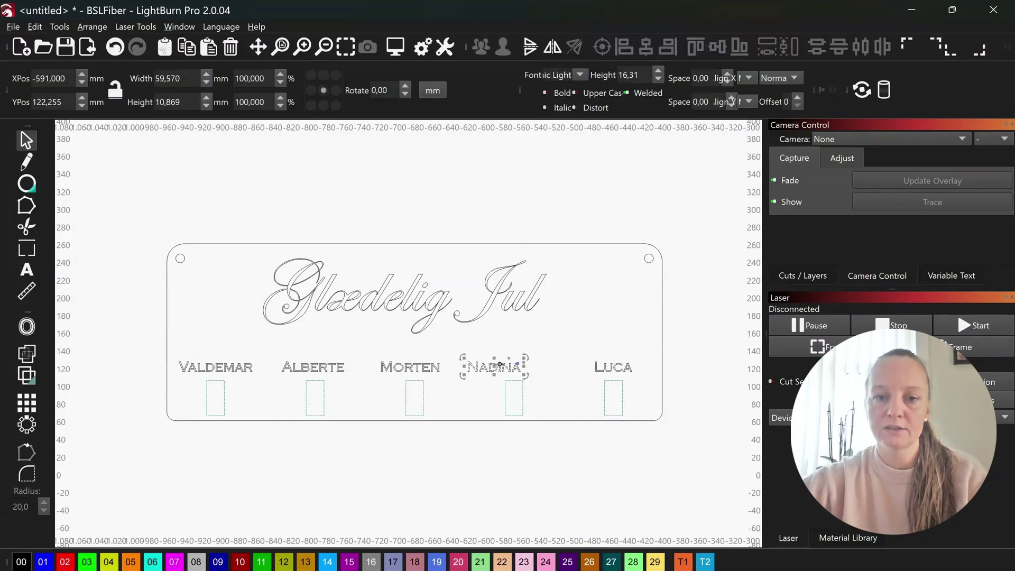
left_click(523, 398, "shift")
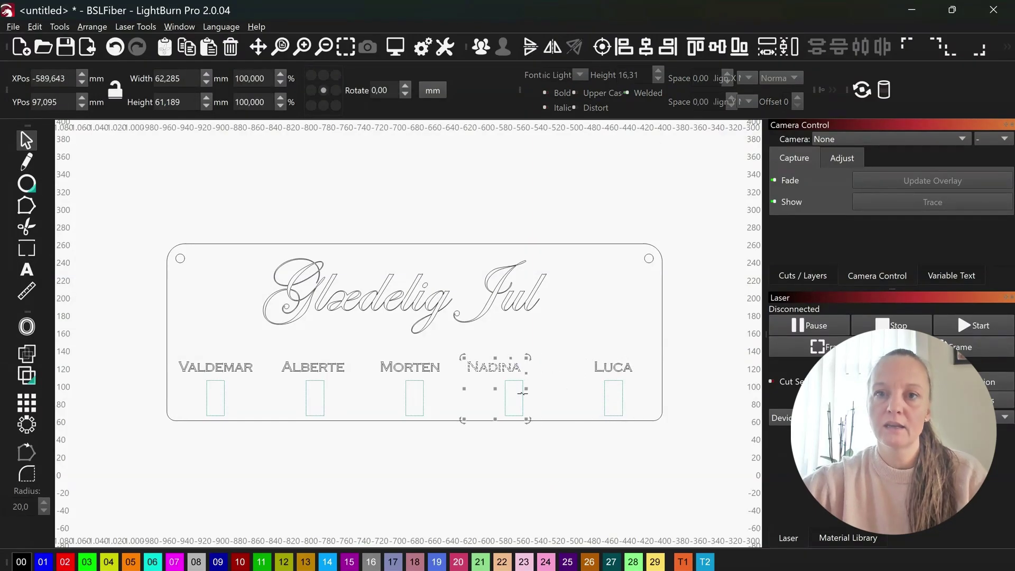
left_click(652, 47)
left_click(533, 293)
Step: Center the third and second names horizontally over the small rectangles beneath them
left_click(410, 366)
left_click(426, 395, "shift")
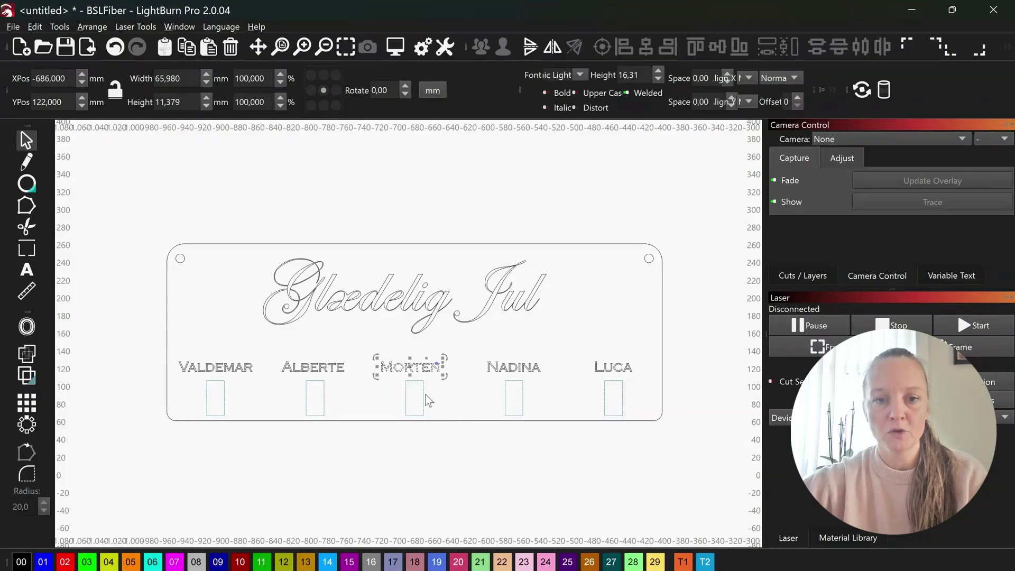
left_click(645, 46)
left_click(313, 367)
left_click(315, 397, "shift")
left_click(645, 46)
left_click(558, 289)
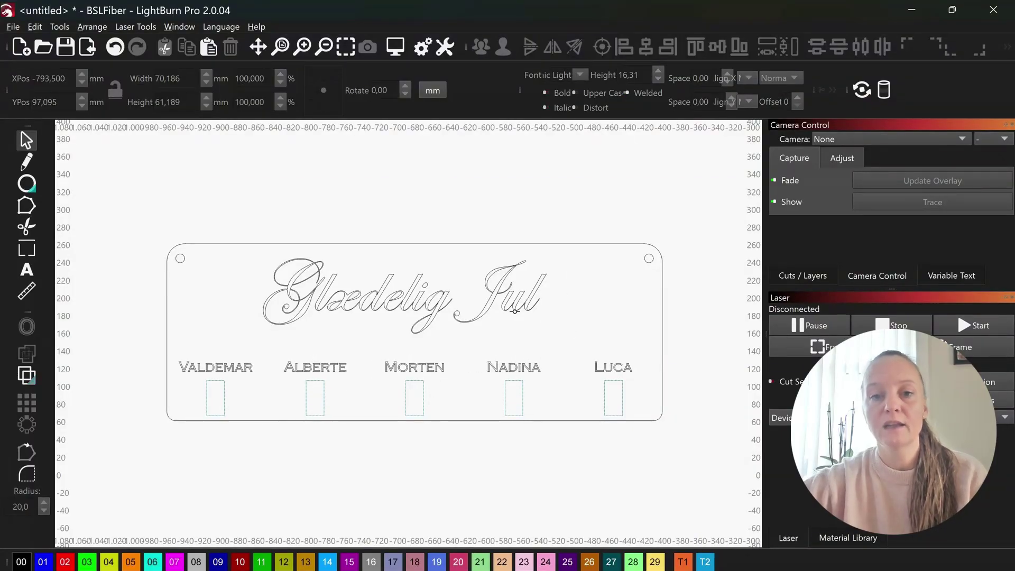
Step: Enlarge the "Glædelig Jul" greeting to about 388 × 103 mm and center it horizontally on the plate
left_click(512, 307)
left_click(512, 307)
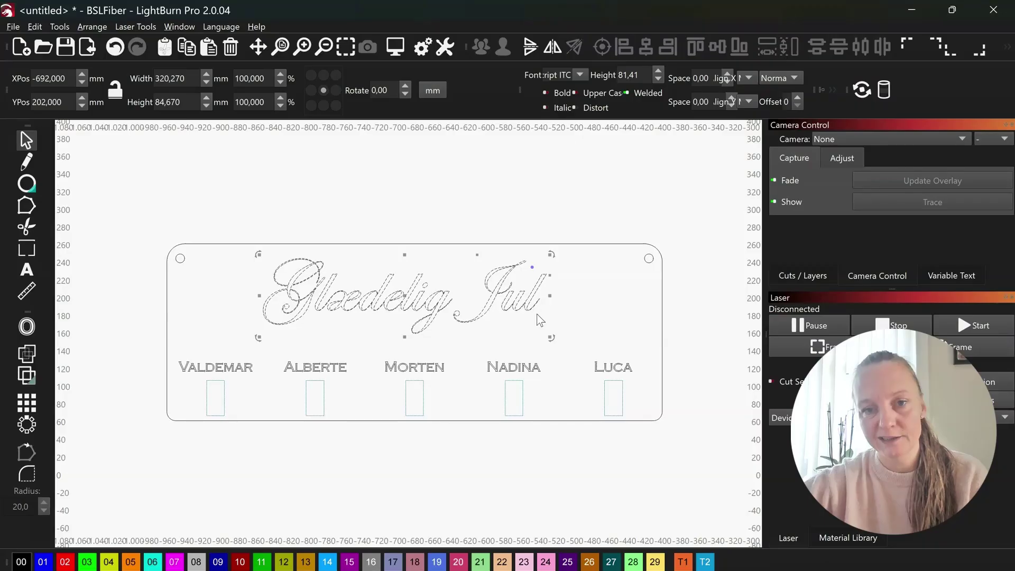
left_click_drag(550, 336, 609, 350)
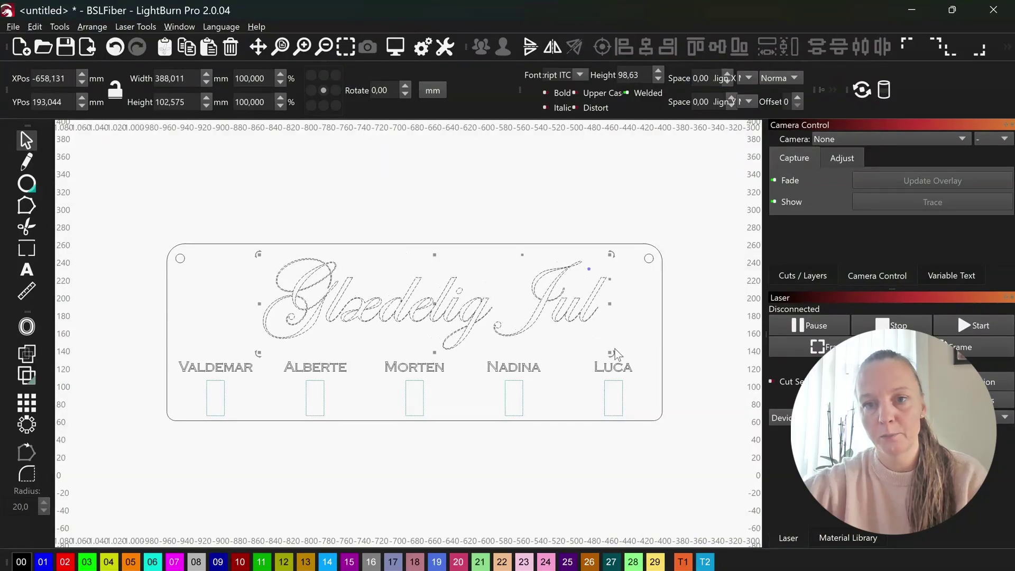
left_click(661, 318, "shift")
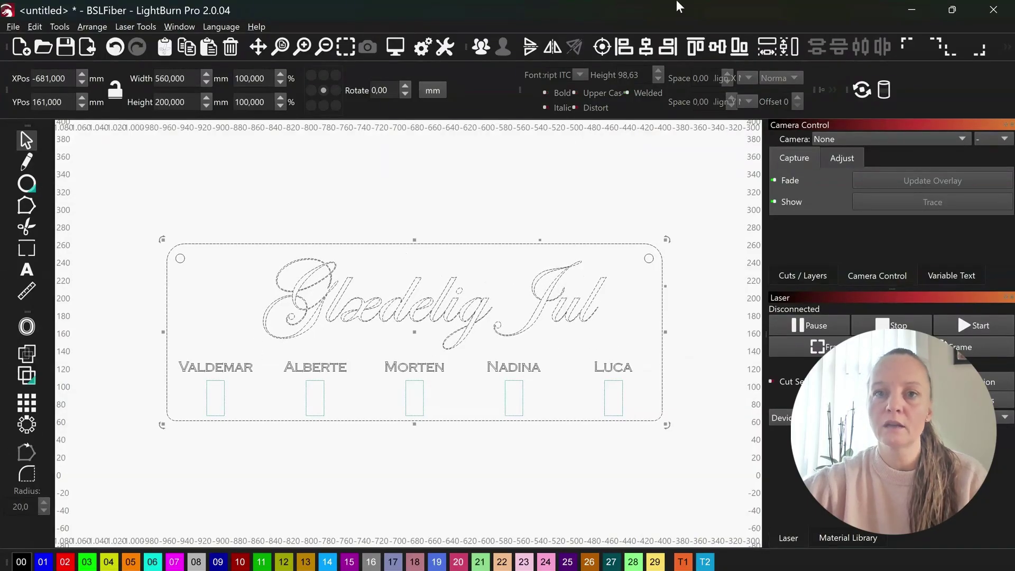
left_click(645, 49)
left_click(519, 169)
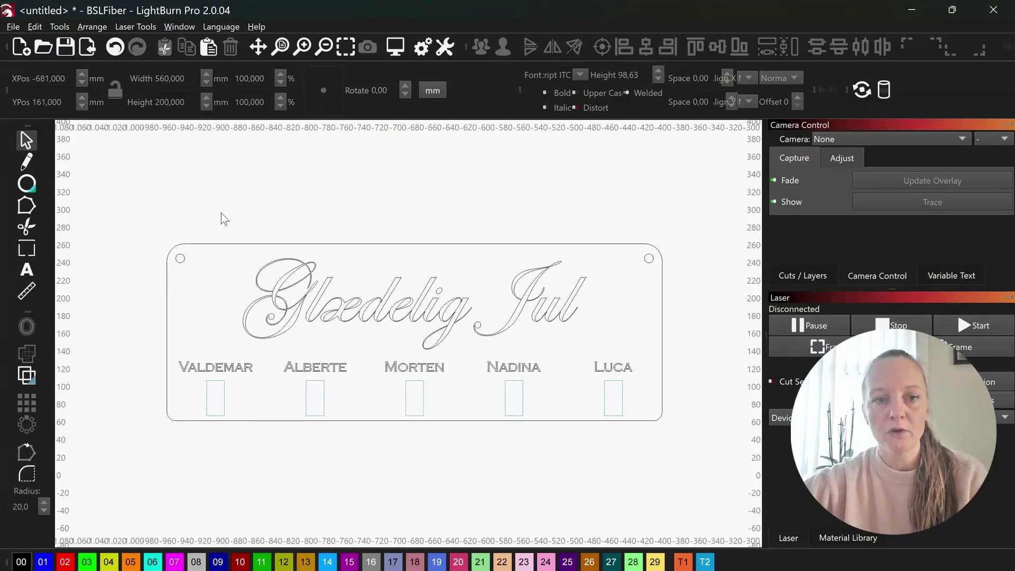
Step: Assign the "Glædelig Jul" greeting and all five names to red layer 02
left_click_drag(221, 213, 639, 388)
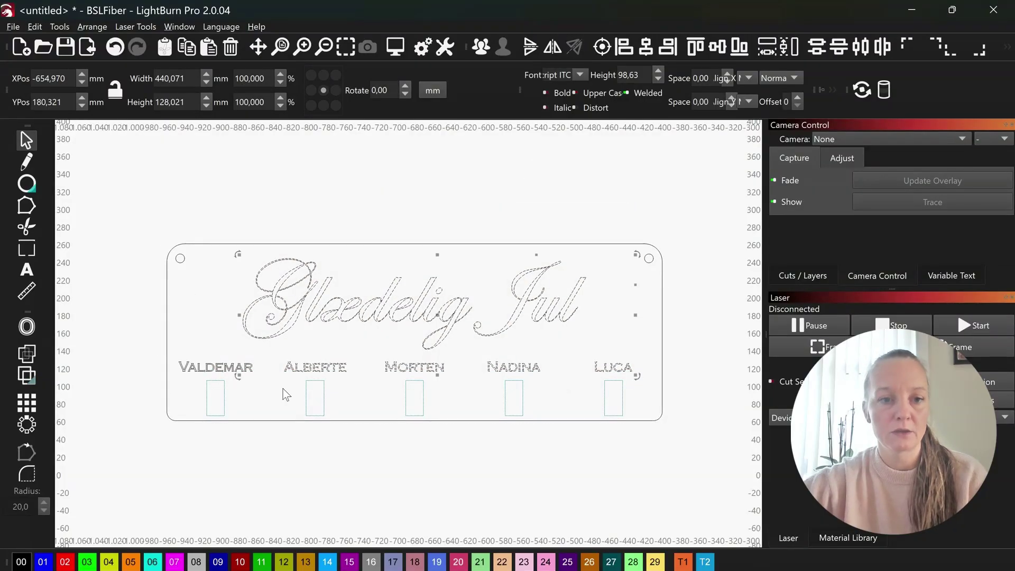
left_click_drag(145, 338, 272, 393)
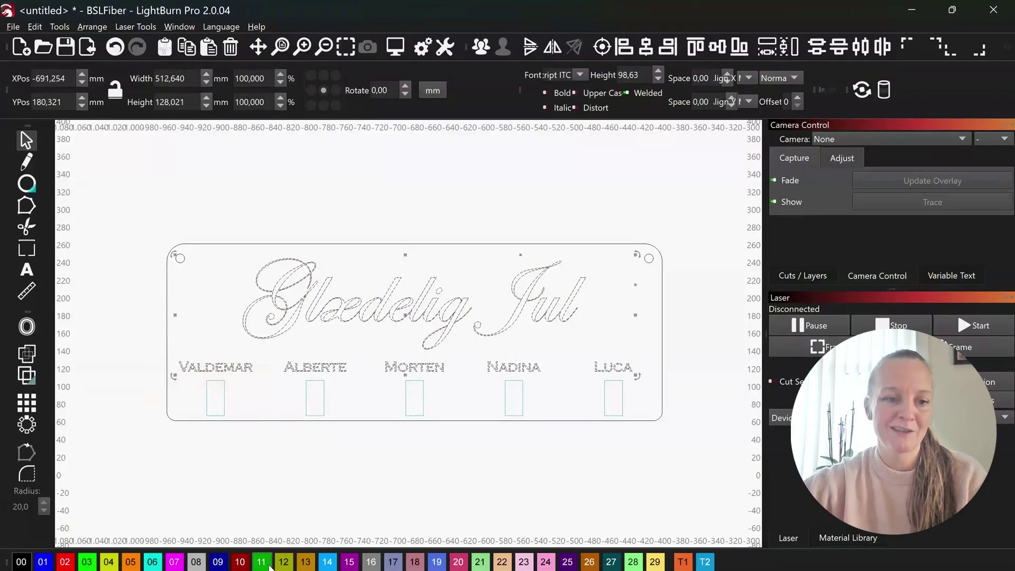
left_click(69, 562)
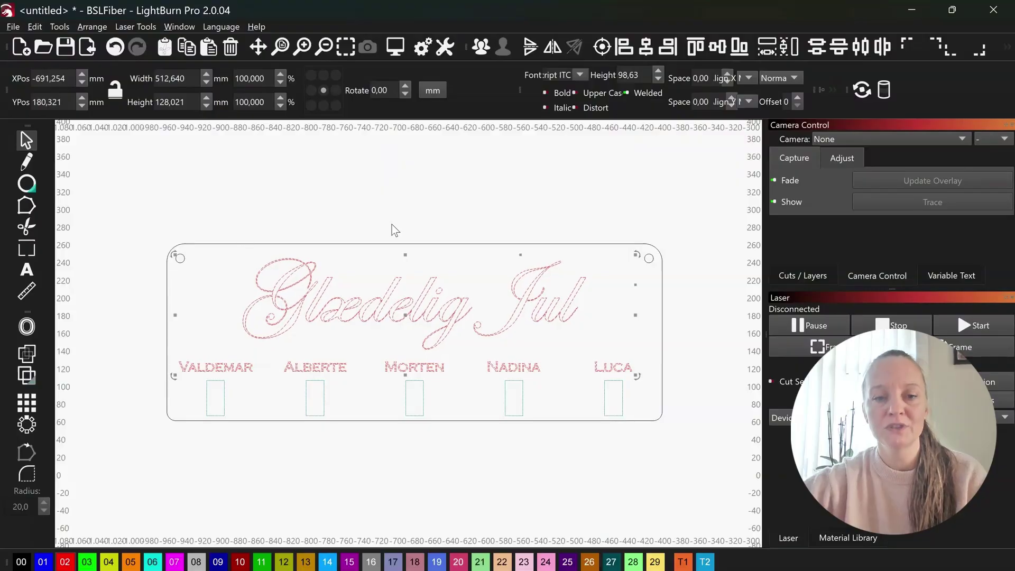
left_click(400, 313)
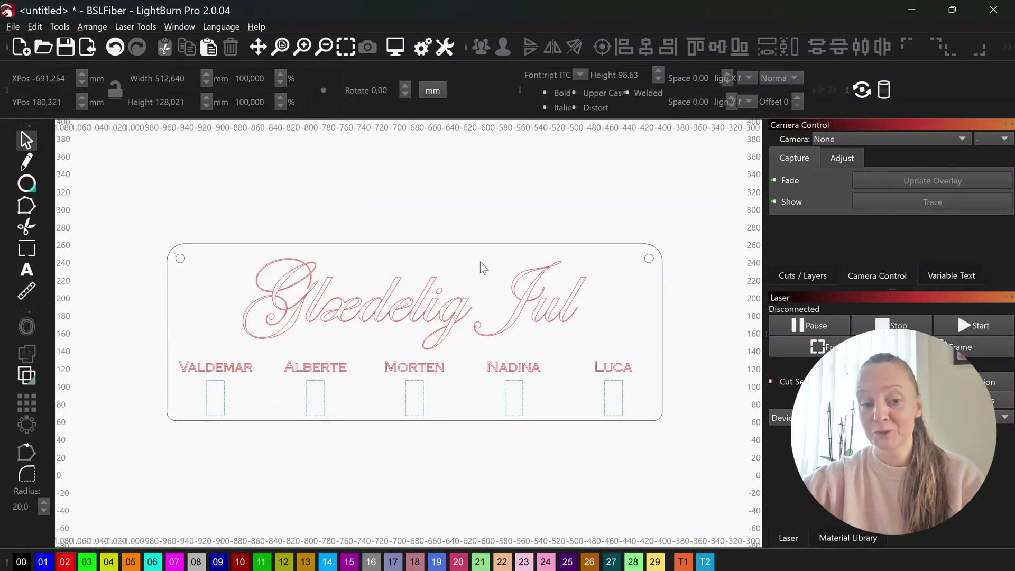
Step: Copy all the shapes from the Christmas Doodles project and paste them into the untitled plate project
mouse_move(508, 569)
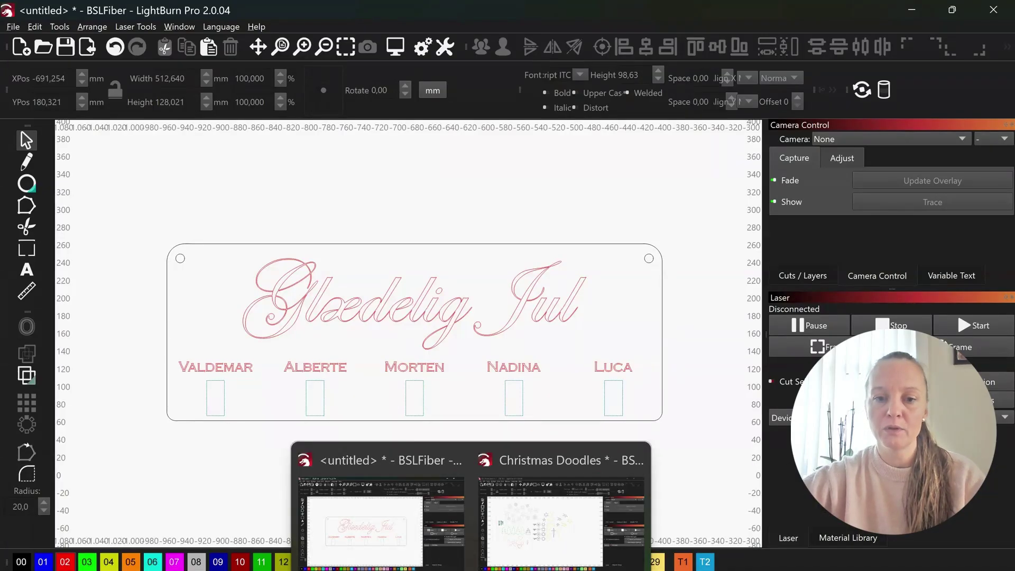
left_click(529, 537)
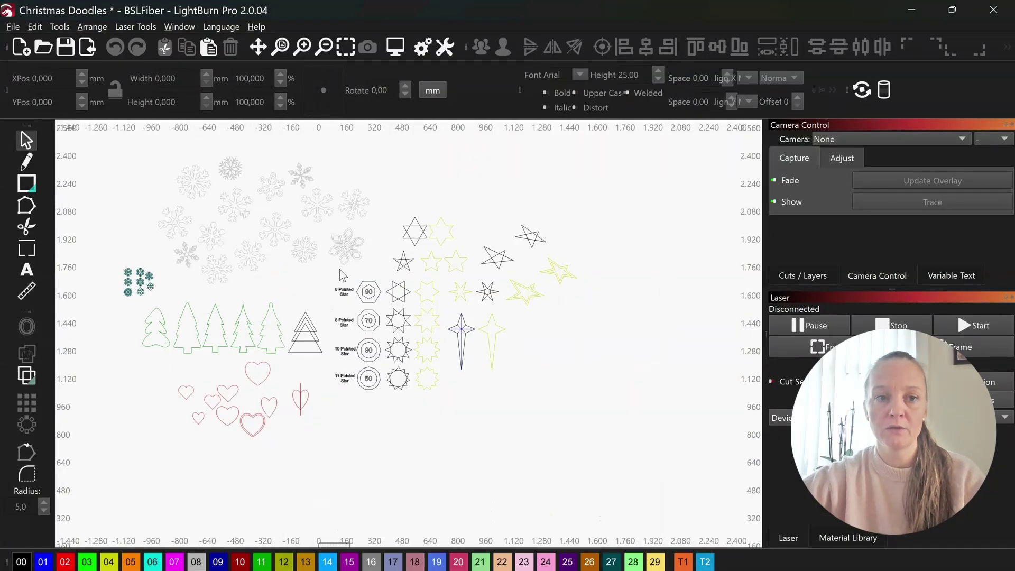
scroll(461, 371, "down", 2)
left_click_drag(162, 185, 631, 450)
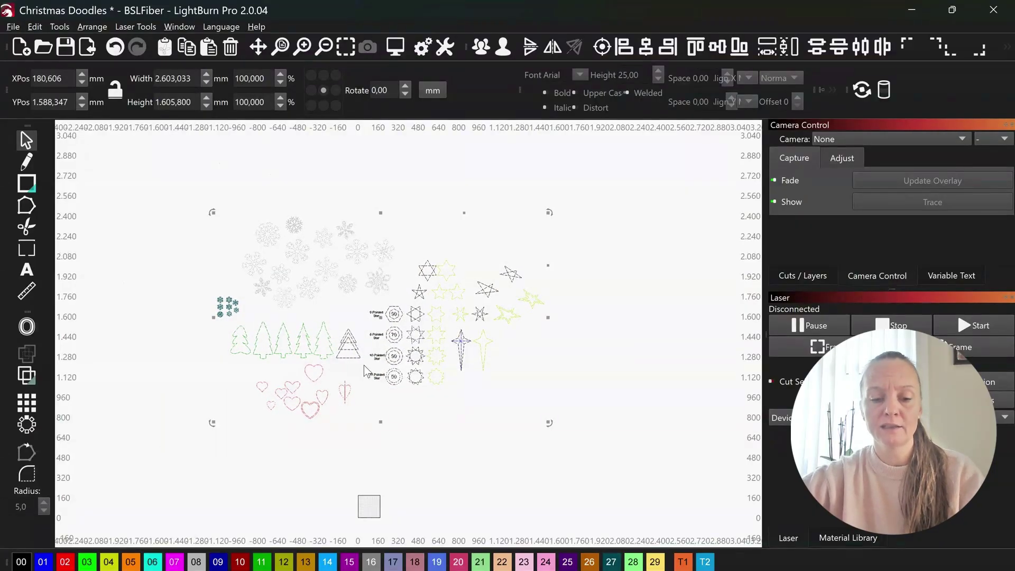
key("alt+Tab")
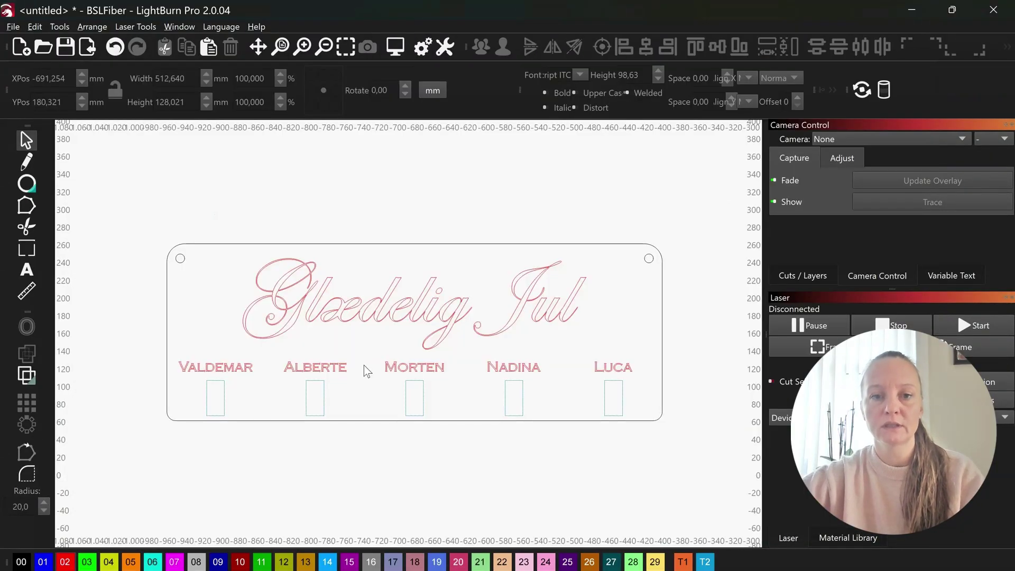
key("ctrl+v")
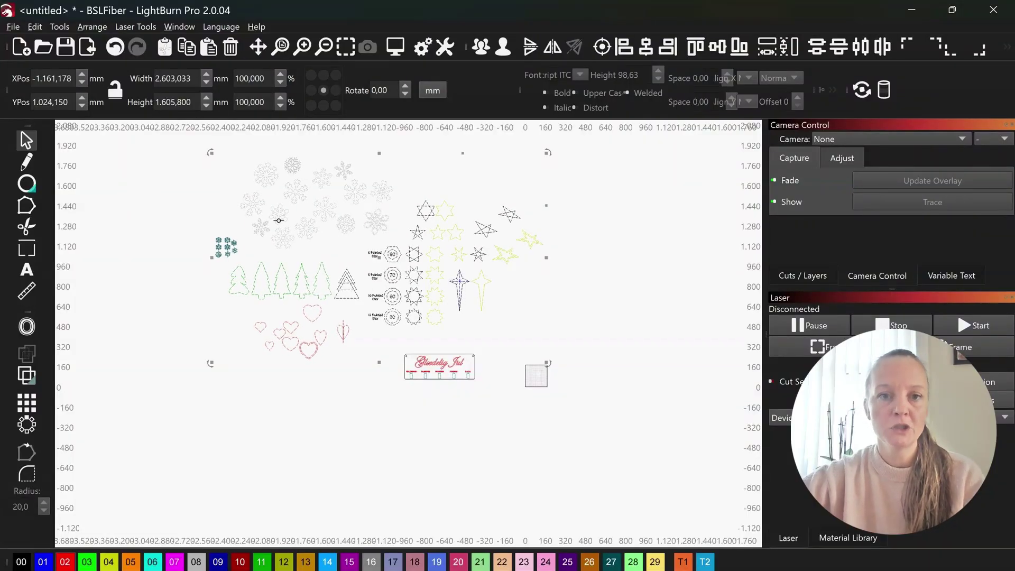
left_click(249, 301)
Step: Select a yellow six-pointed star, one green tree and two small snowflakes among the pasted doodles and move them together below the plate
scroll(476, 222, "up", 6)
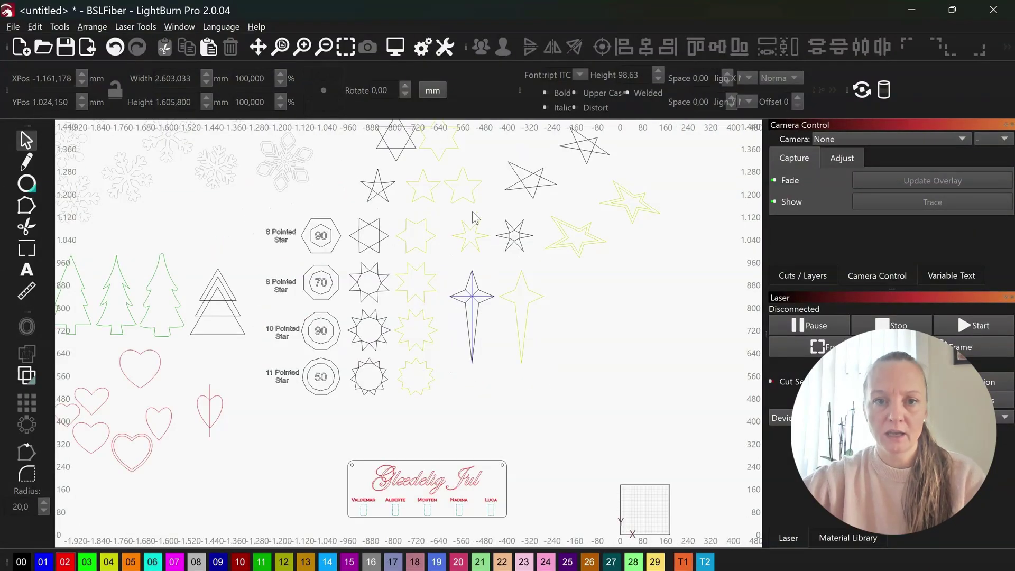
left_click(465, 242)
scroll(546, 292, "down", 3)
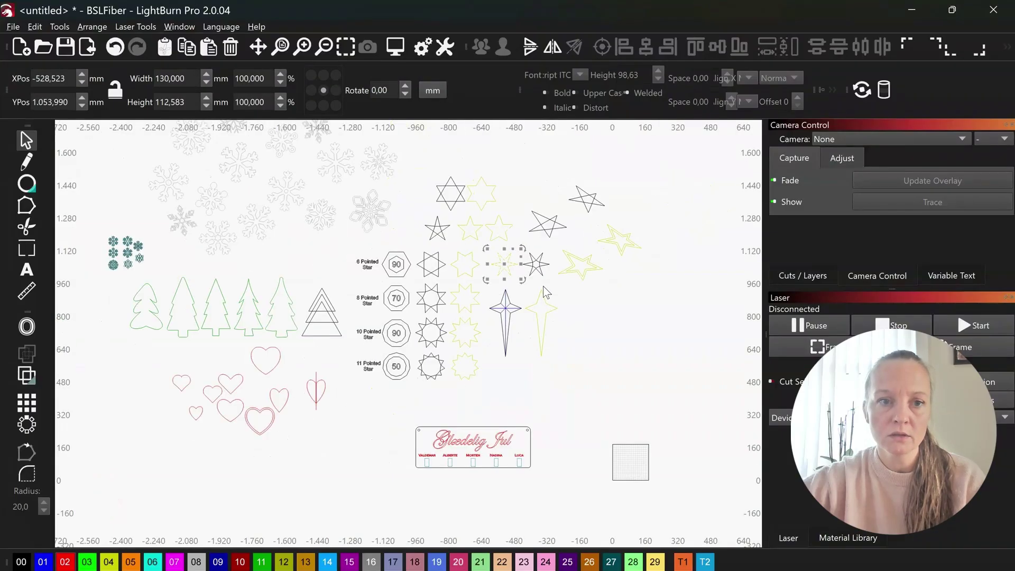
scroll(323, 304, "up", 3)
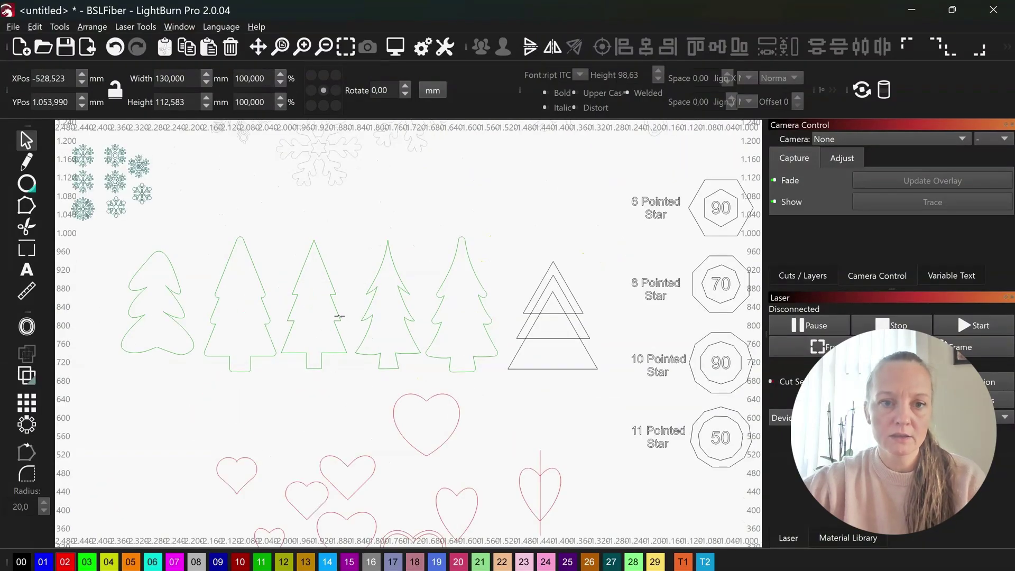
scroll(338, 321, "down", 3)
scroll(191, 312, "up", 5)
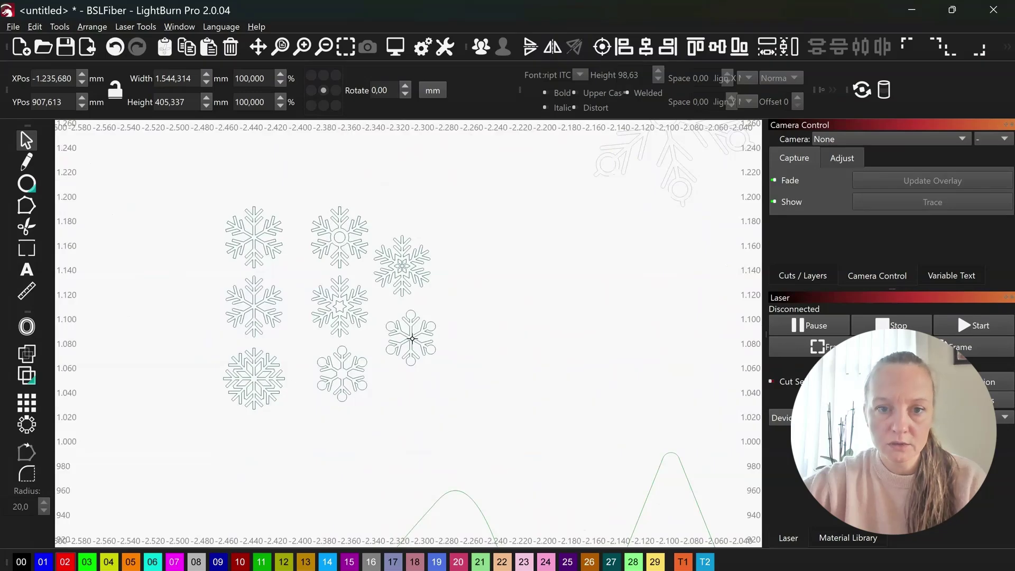
left_click(362, 379)
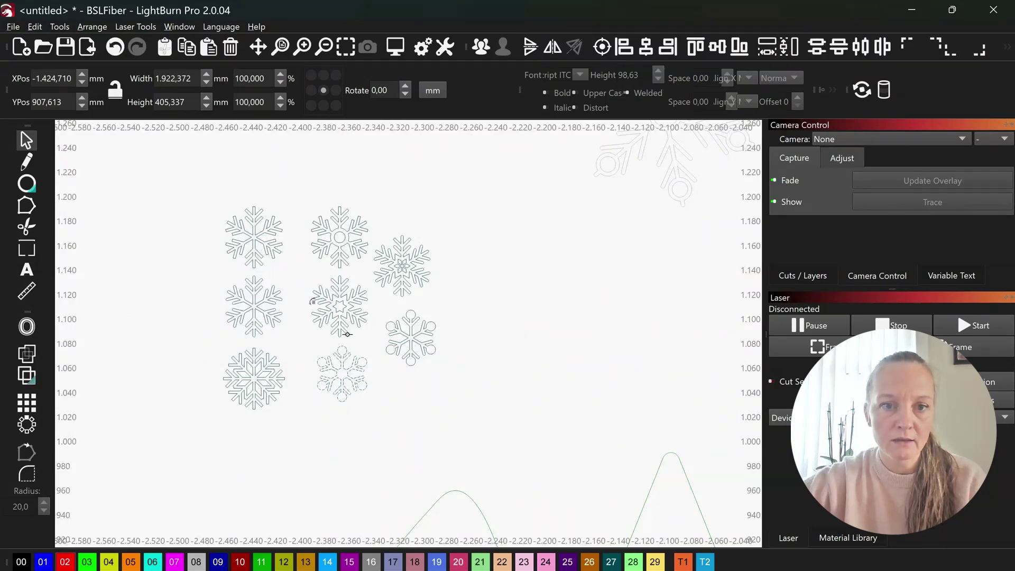
left_click(350, 292)
scroll(431, 224, "down", 4)
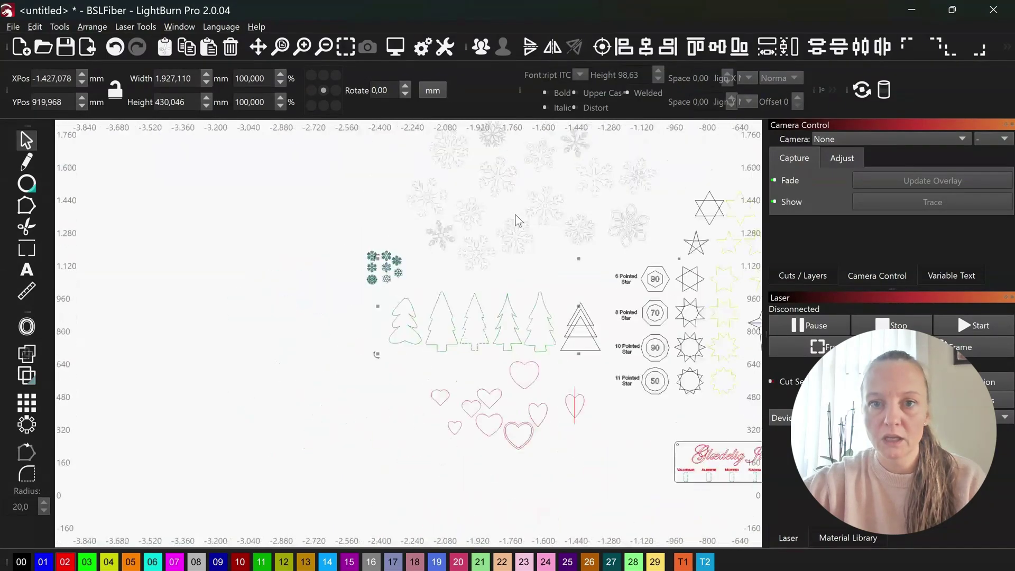
scroll(563, 182, "down", 3)
scroll(541, 207, "up", 6)
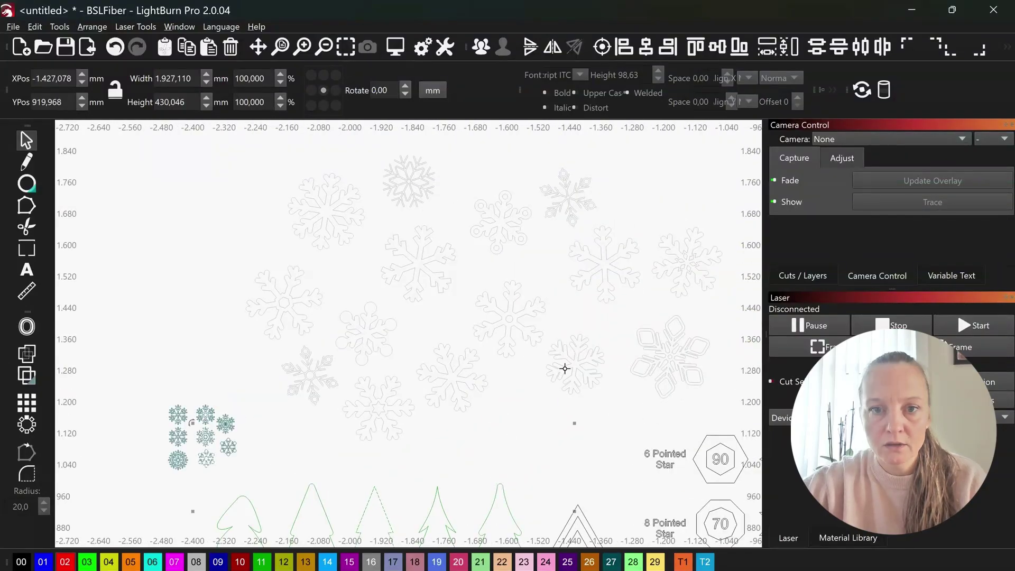
scroll(500, 373, "down", 5)
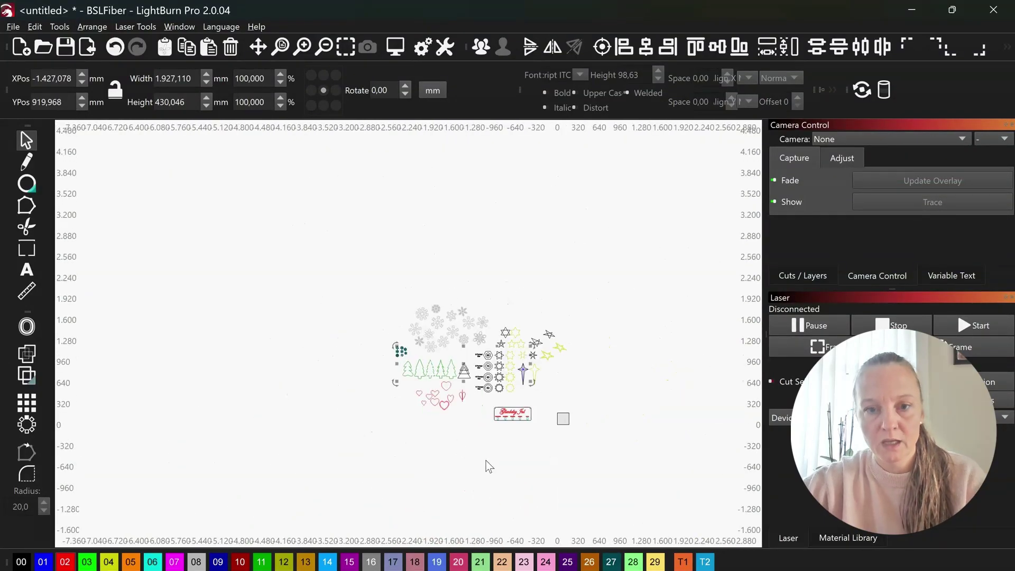
scroll(548, 468, "up", 5)
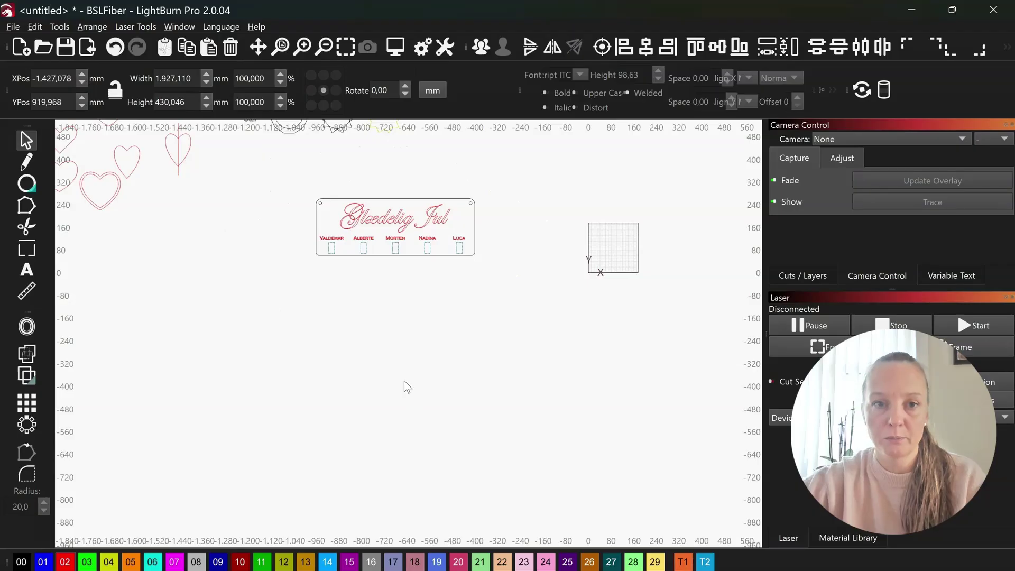
scroll(401, 379, "down", 3)
scroll(412, 376, "down", 3)
left_click(417, 376)
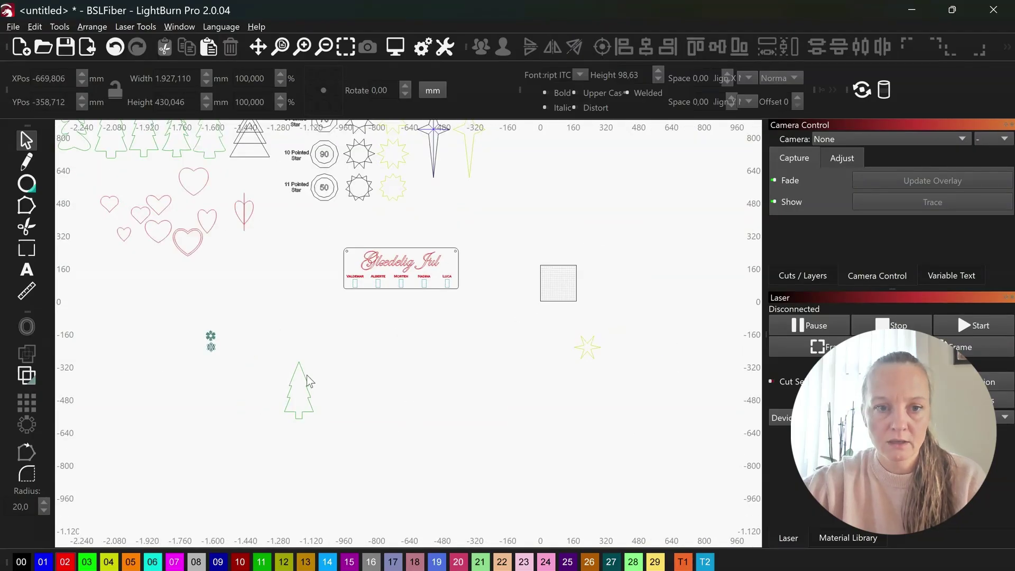
Step: Assign the separated tree, star and two snowflakes to red layer 02 and move them closer to the plate
left_click(309, 381)
left_click(158, 328)
left_click_drag(170, 302, 613, 477)
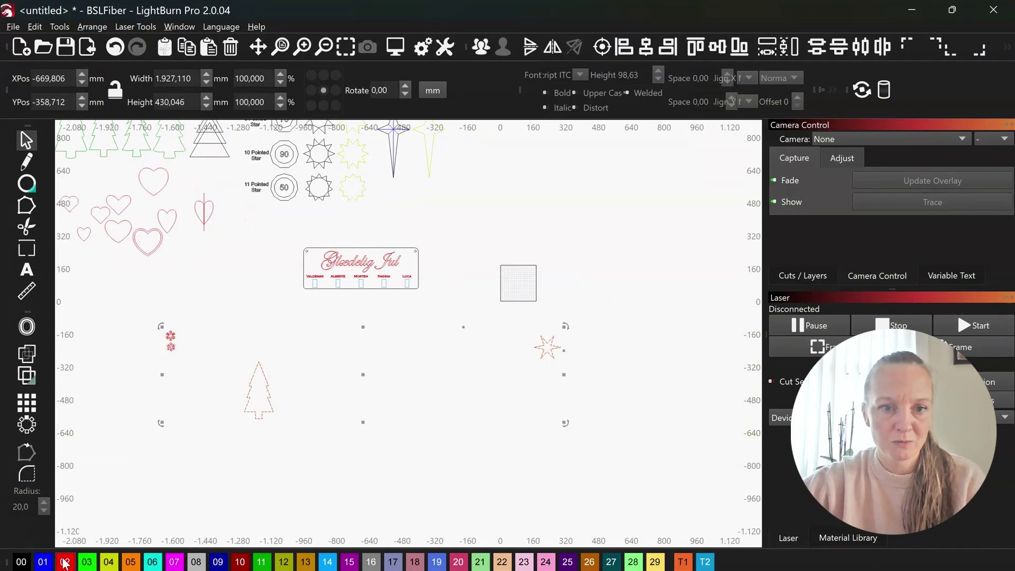
left_click_drag(353, 380, 386, 333)
Step: Shrink the star to about 56 × 49 mm just below the plate and the tree to about 38 × 74 mm
left_click(581, 300)
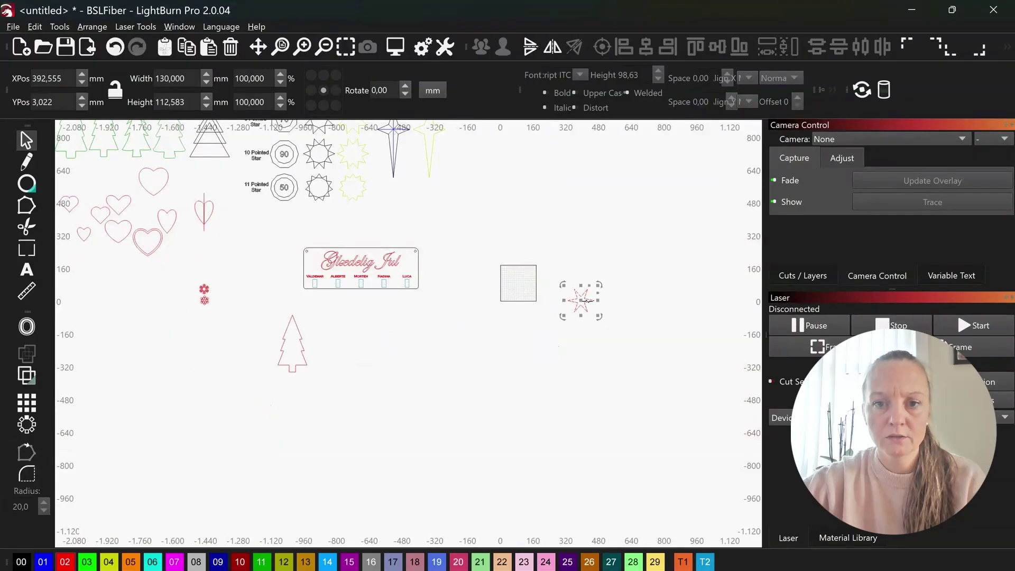
left_click_drag(584, 301, 383, 321)
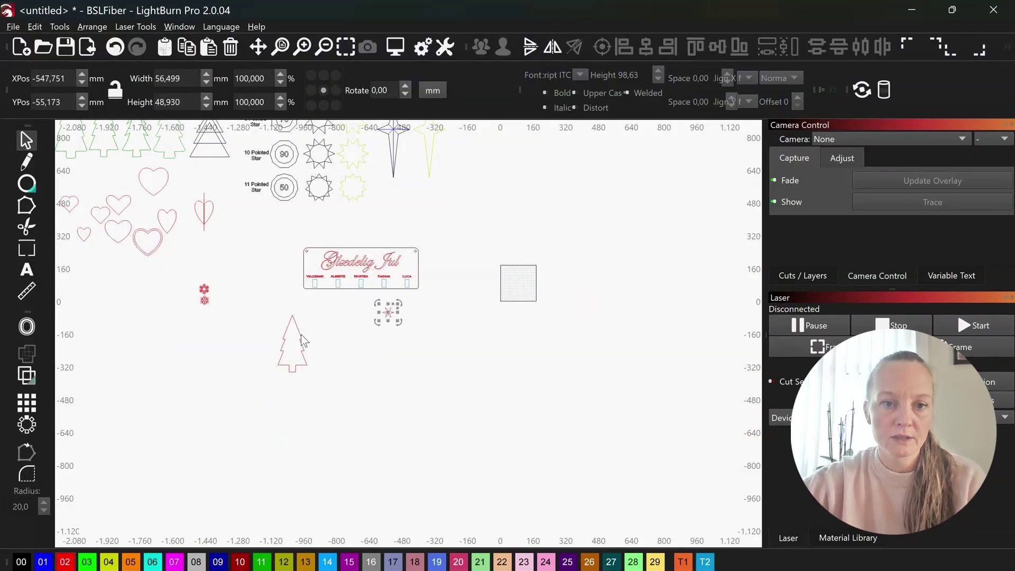
left_click(299, 334)
left_click_drag(277, 373, 299, 329)
Step: Move the two snowflakes and the tree directly beneath the plate, beside the star
left_click_drag(176, 279, 364, 308)
left_click(304, 328)
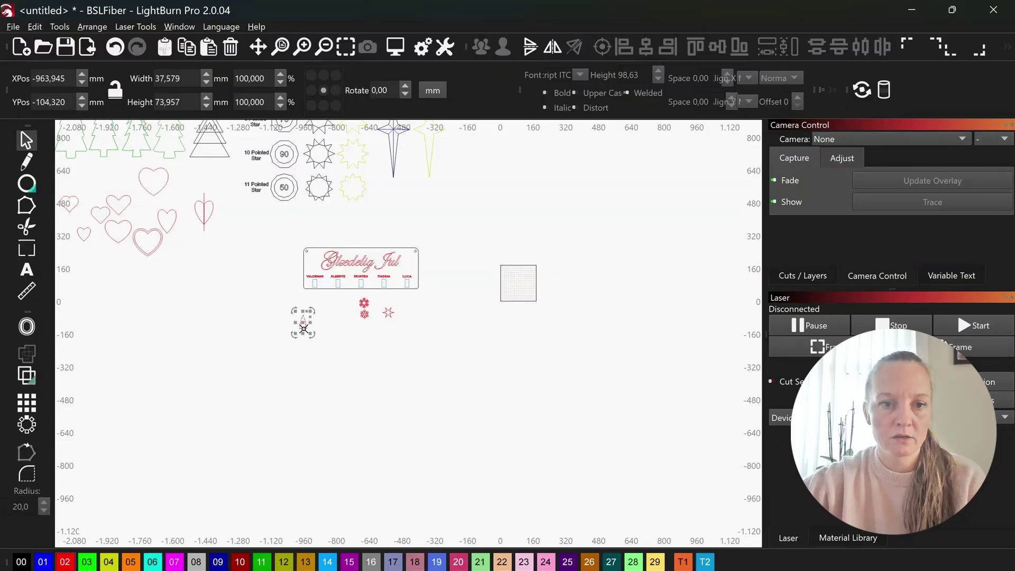
left_click_drag(302, 323, 344, 308)
Step: Move the whole plate design and its four ornaments away from the doodle collection to about X -807, Y -618 mm
left_click_drag(273, 231, 450, 376)
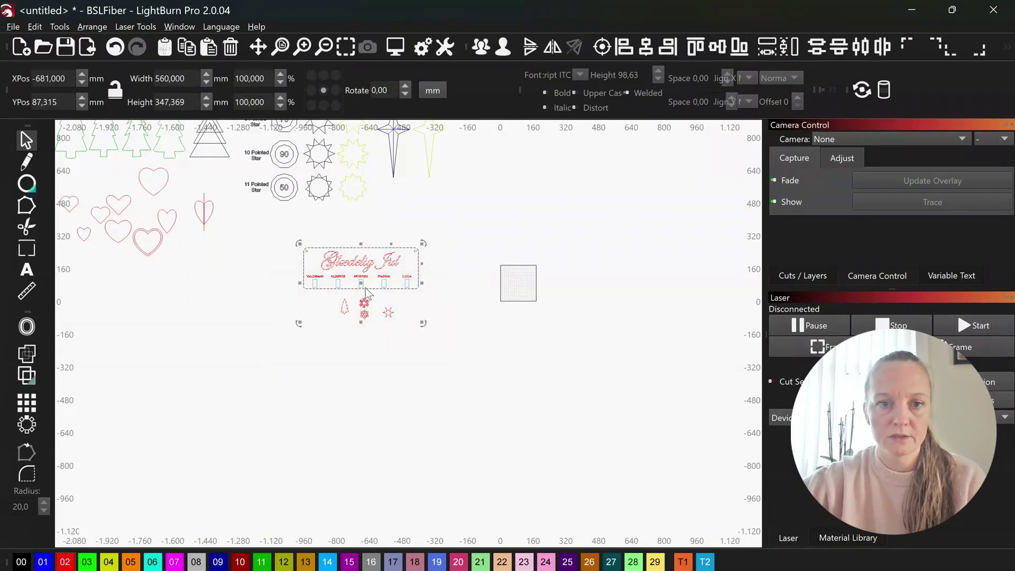
left_click_drag(361, 284, 335, 428)
scroll(312, 492, "up", 5)
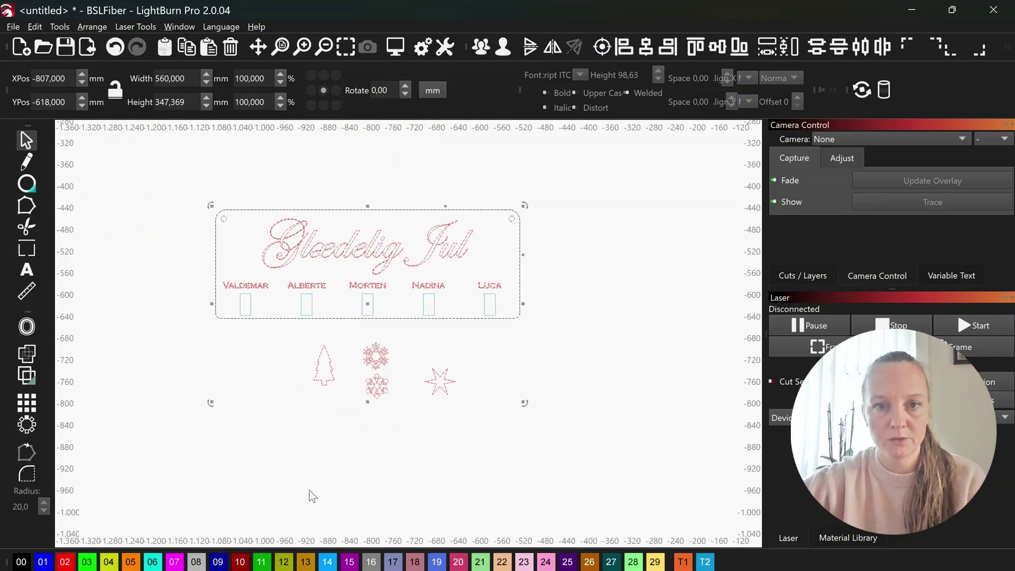
scroll(203, 321, "up", 1)
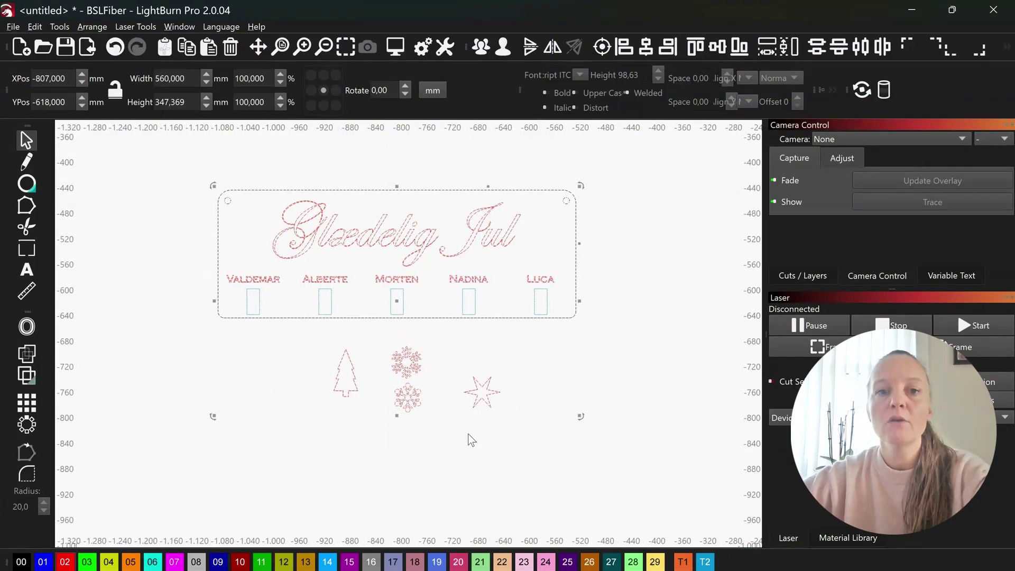
scroll(445, 150, "up", 1)
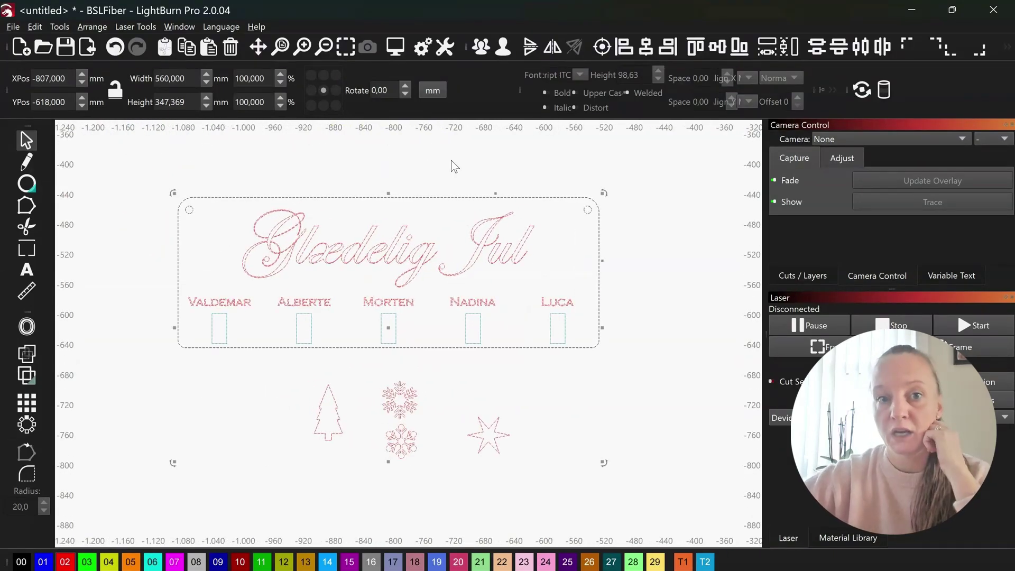
Step: Shrink and tilt the tree inside the plate's upper-left corner, and place the upper snowflake, reduced, just above the second name
left_click(453, 168)
left_click_drag(337, 422, 247, 253)
scroll(205, 260, "up", 2)
scroll(247, 254, "down", 2)
scroll(247, 253, "down", 1)
left_click(398, 377)
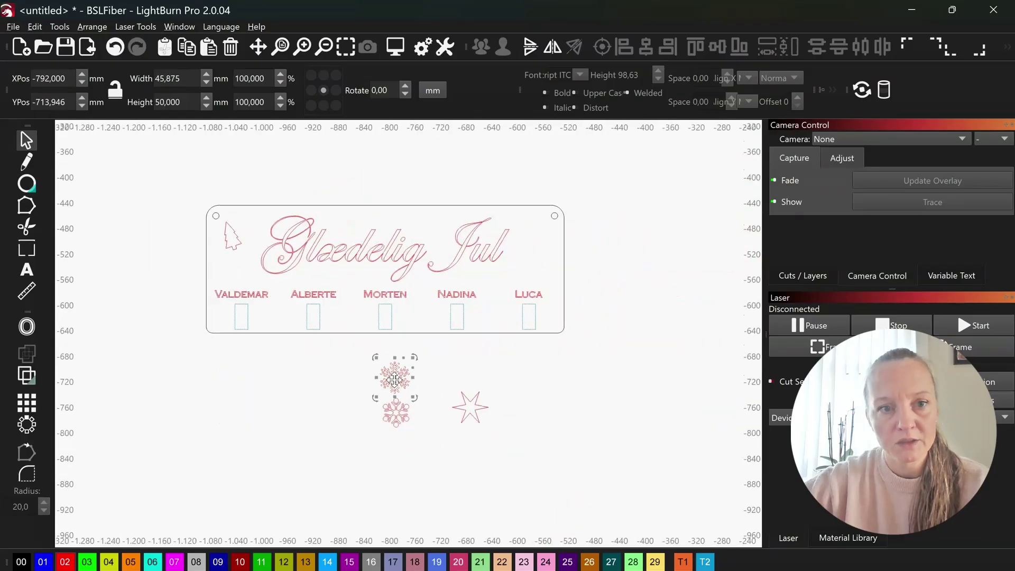
left_click_drag(397, 377, 313, 273)
scroll(246, 274, "up", 2)
scroll(540, 423, "down", 1)
Step: Move the star between "Glædelig" and "Jul" and the remaining snowflake below the tree at the plate's left end
left_click(512, 425)
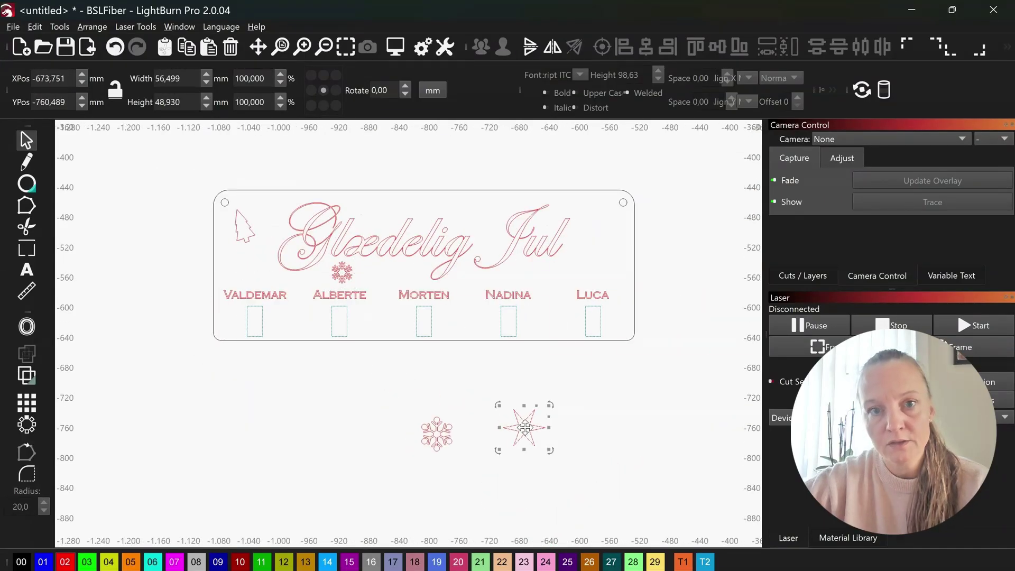
left_click_drag(525, 427, 493, 218)
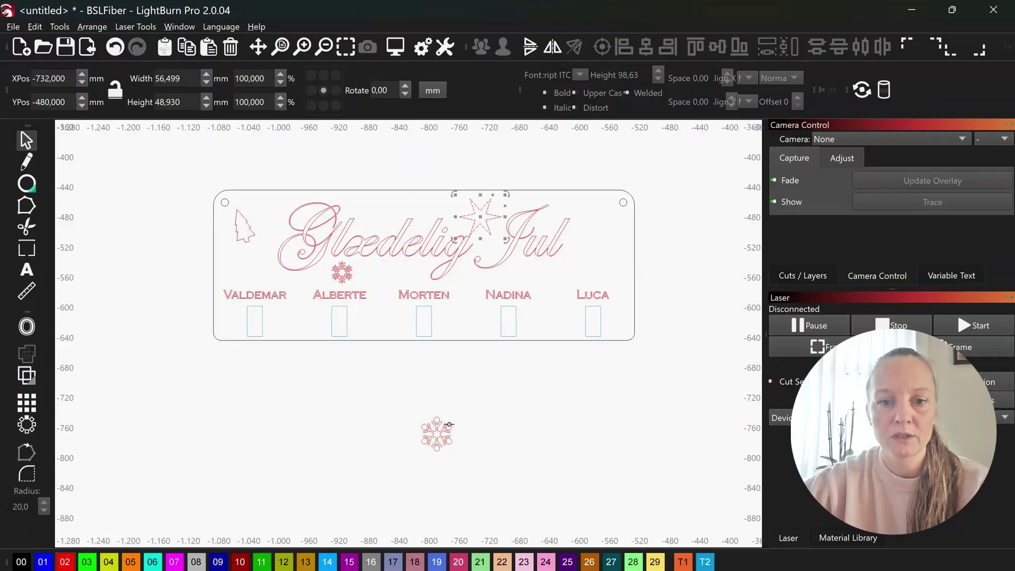
left_click(436, 434)
left_click_drag(437, 433, 249, 265)
scroll(502, 204, "up", 2)
Step: Shrink the star to about 31 × 33 mm and the snowflake by the first name to about 28 × 32 mm, then reposition the tree between plate edge and greeting
left_click(502, 205)
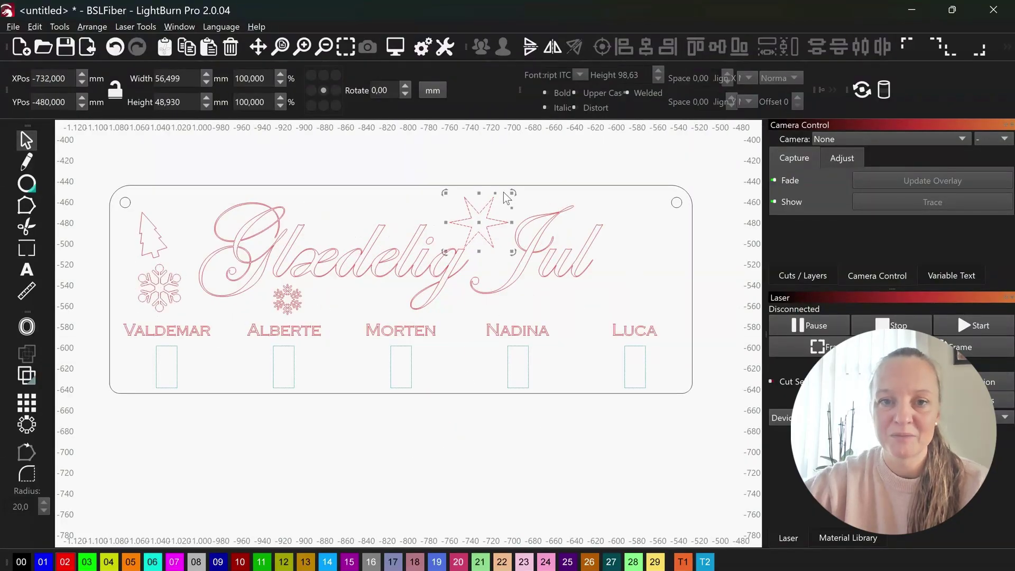
left_click(158, 293)
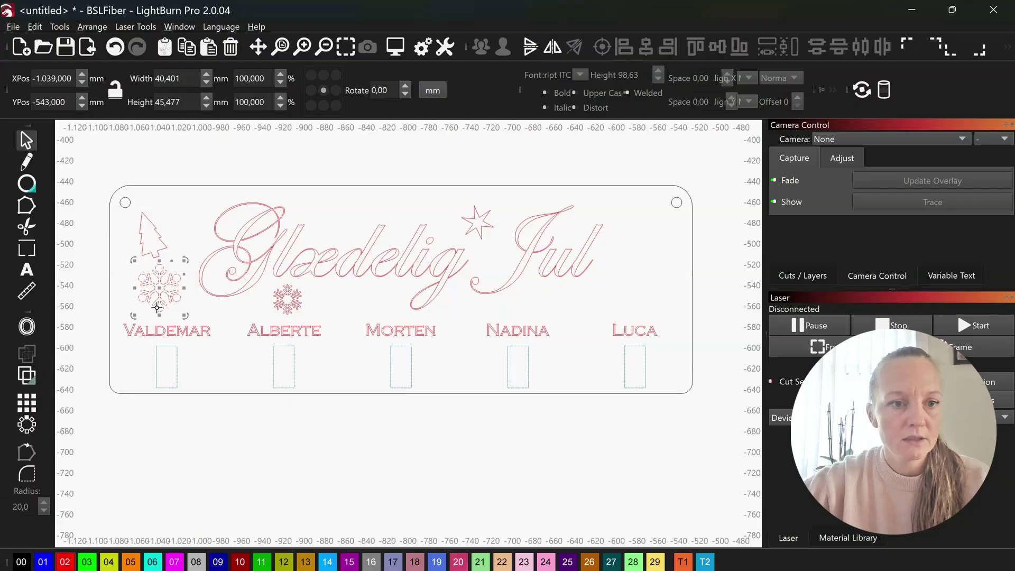
left_click_drag(135, 310, 148, 295)
left_click(172, 246)
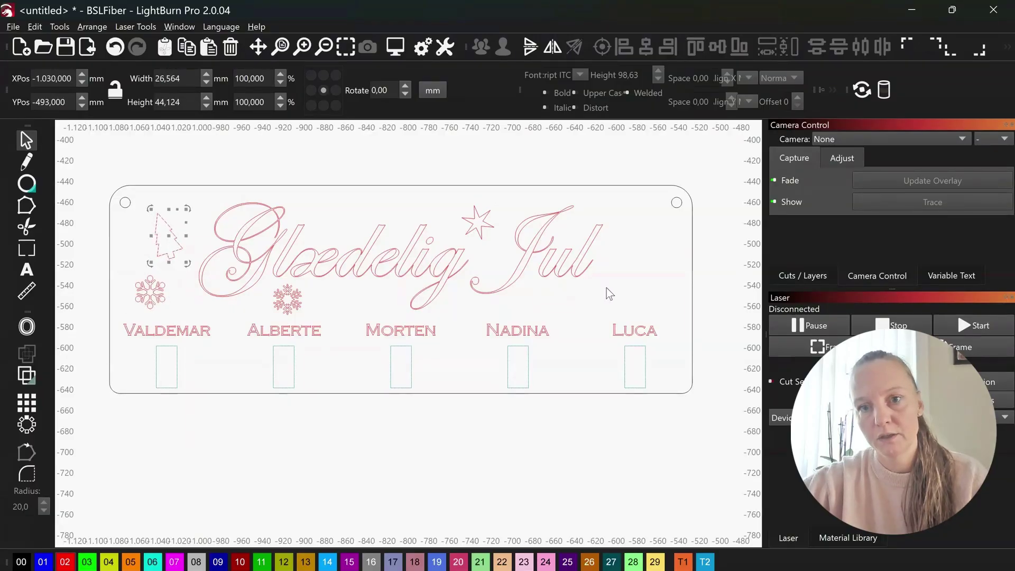
Step: Add a horizontally mirrored copy of the tree above the last name and a copy of the second name's snowflake right of "Jul"
key("ctrl+v")
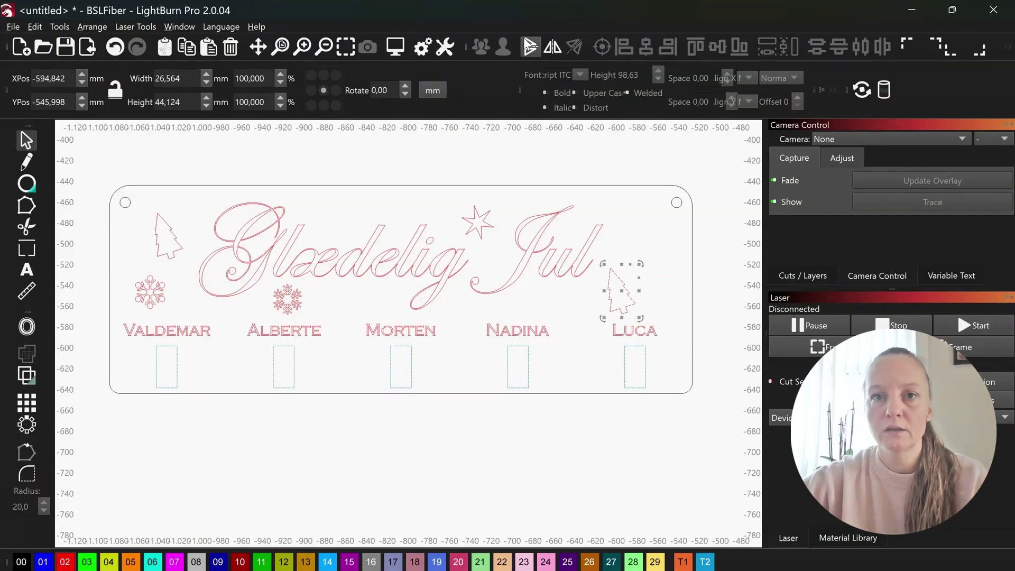
left_click(551, 47)
left_click(287, 305)
key("ctrl+c")
key("ctrl+v")
Step: Place a copy of the star below "Jul" and a slightly rotated copy of the first name's snowflake above "Glædelig"
left_click(477, 222)
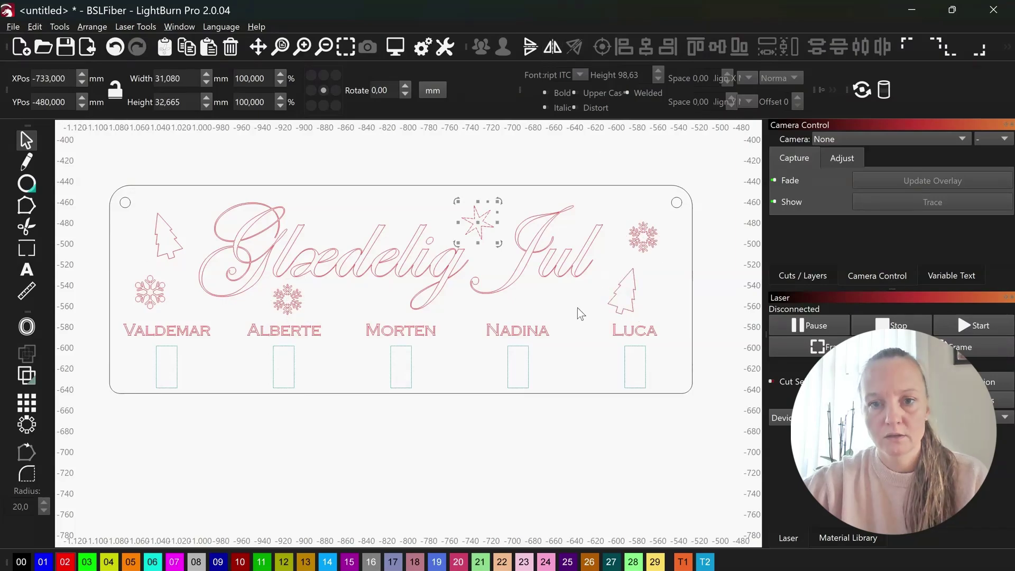
key("ctrl+c")
key("ctrl+v")
left_click(643, 236)
key("ctrl+c")
key("ctrl+v")
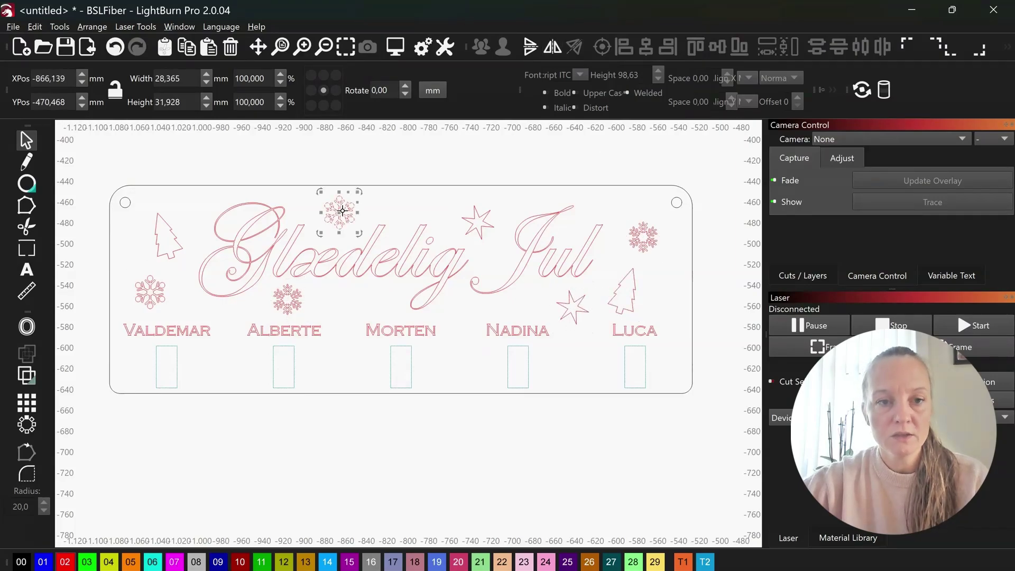
left_click_drag(360, 233, 369, 236)
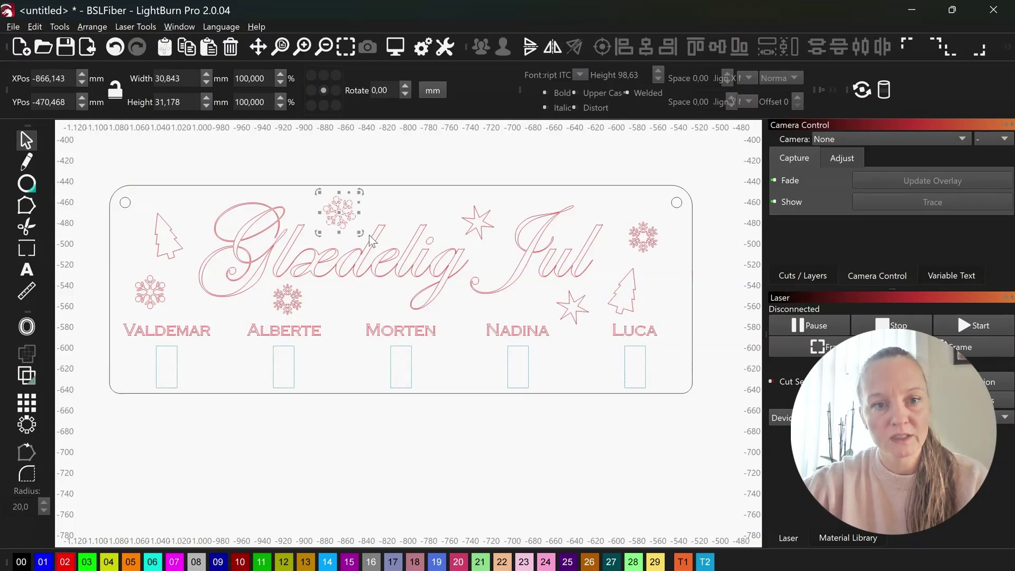
Step: Tilt the snowflake above the second name and place a copy of that design beneath the end of "Glædelig"
left_click(285, 311)
left_click_drag(312, 279, 312, 286)
key("ctrl+v")
left_click(664, 286)
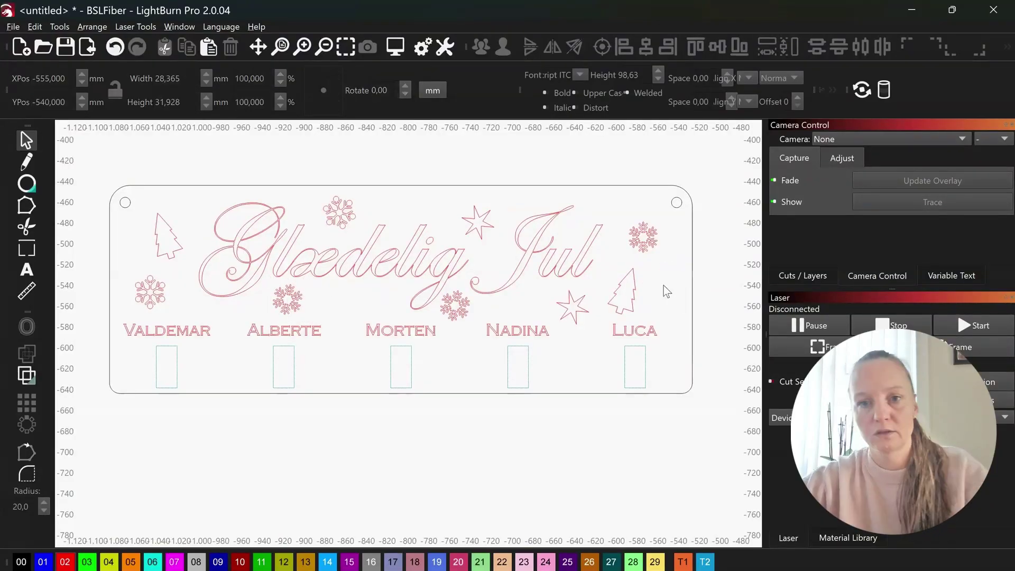
Step: Replace the snowflake above the second name with a copy of the star at X -925, Y -555 mm
left_click(571, 304)
key("ctrl+c")
key("ctrl+v")
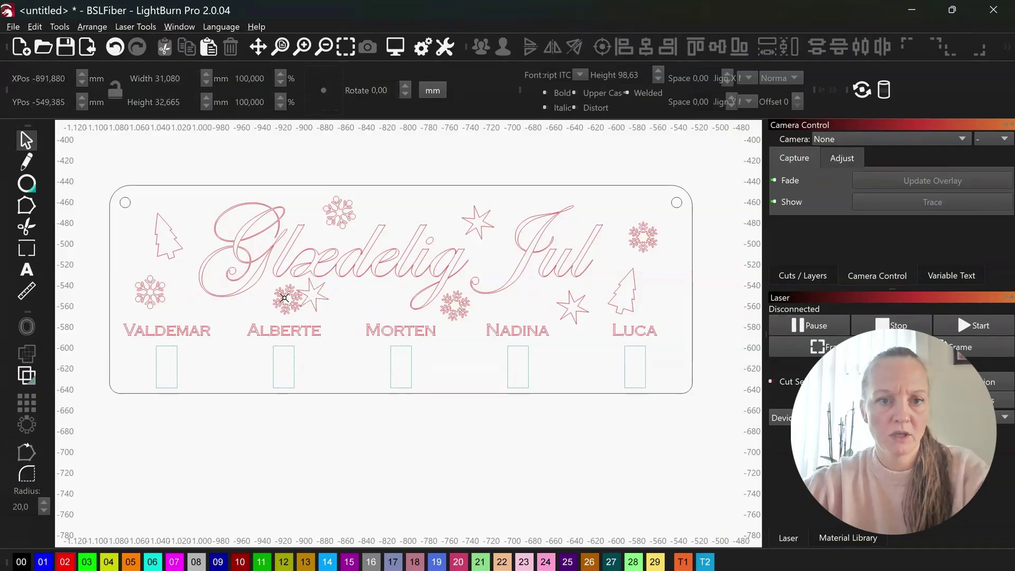
left_click(282, 298)
key("Delete")
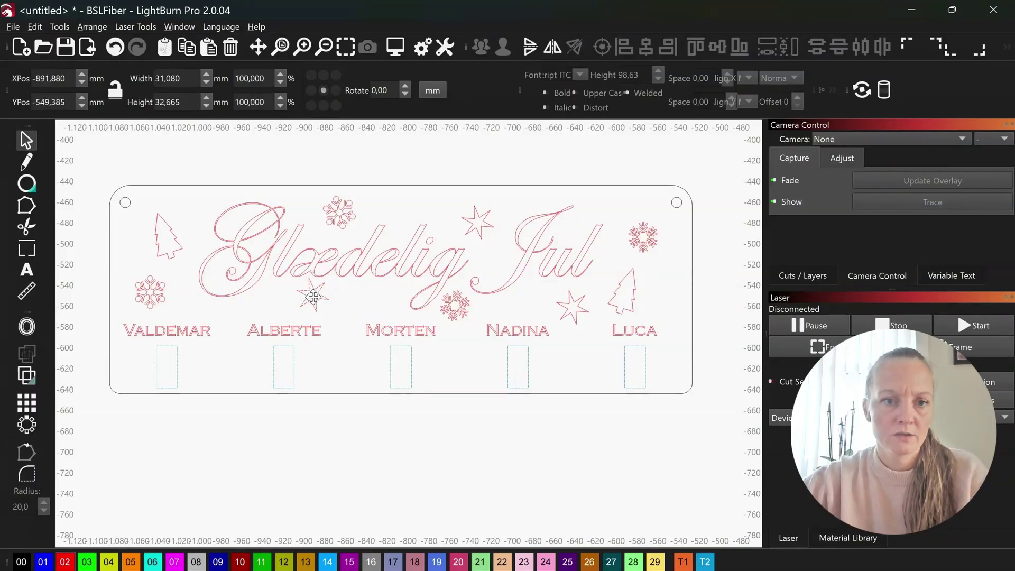
left_click_drag(314, 302, 280, 306)
left_click(411, 304)
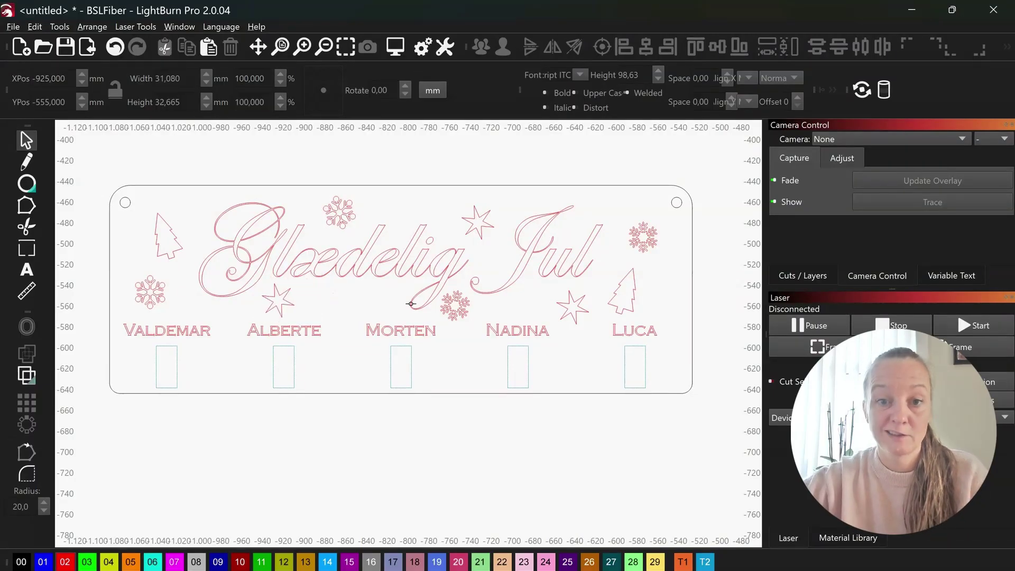
Step: Shrink the snowflake beneath the end of "Glædelig" to about 24 × 24 mm
left_click(458, 305)
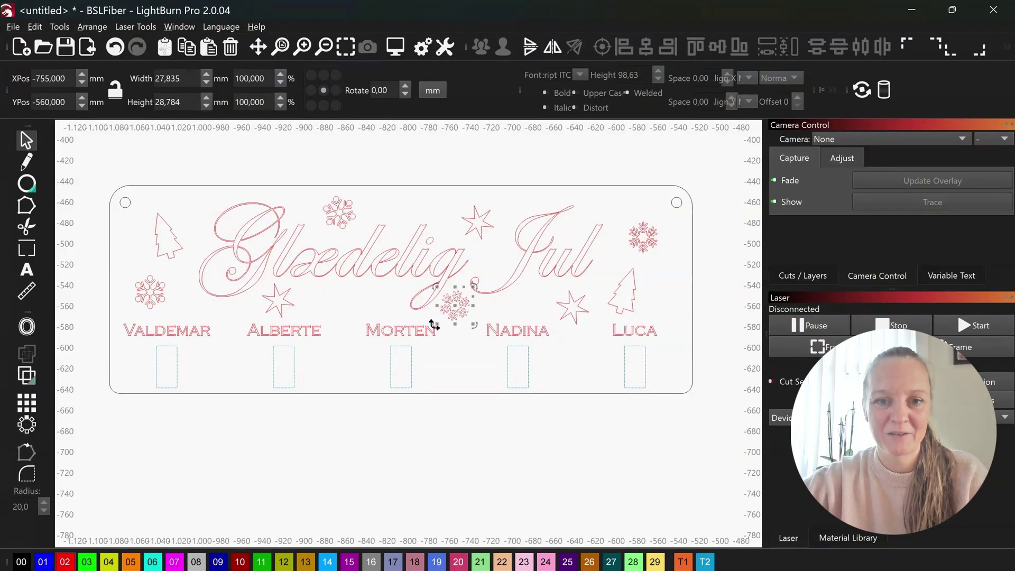
left_click_drag(437, 323, 443, 319)
key("Escape")
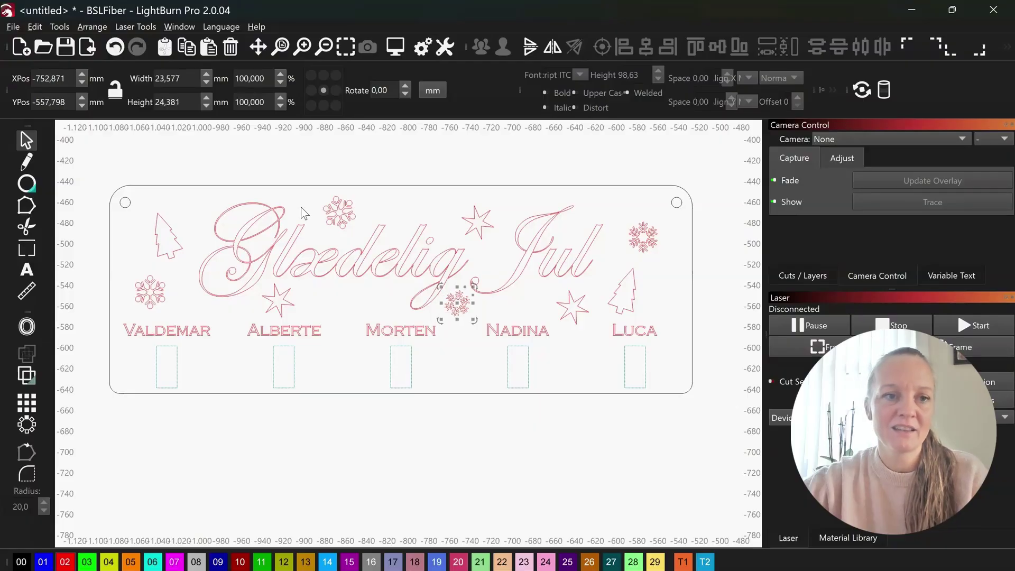
Step: Draw a 4 mm circle between the left tree and the greeting and a 6 mm circle on the tree's outer side
key("ctrl+e")
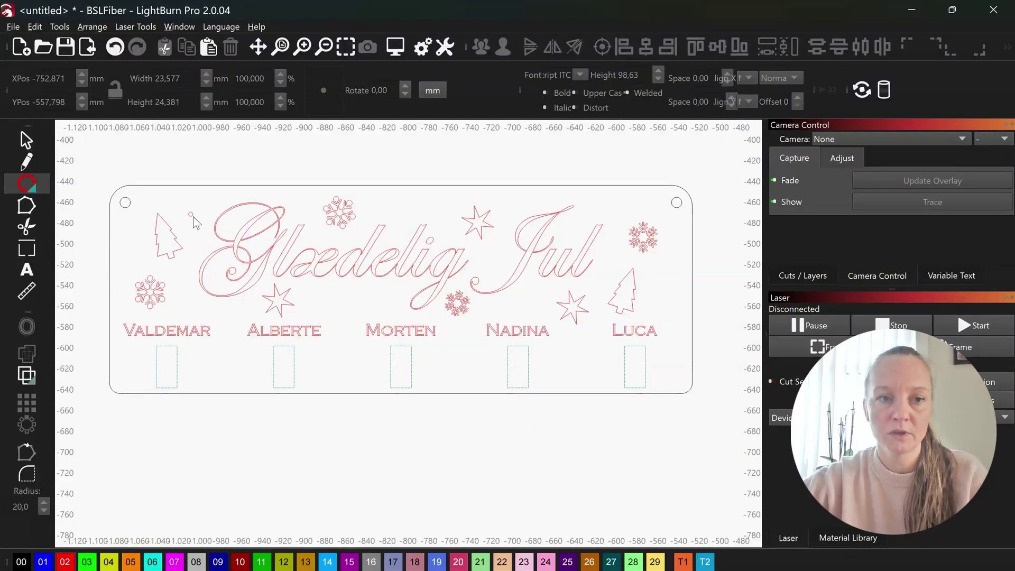
mouse_move(192, 216)
left_mouse_down()
mouse_move(197, 231)
mouse_move(189, 216)
left_mouse_up()
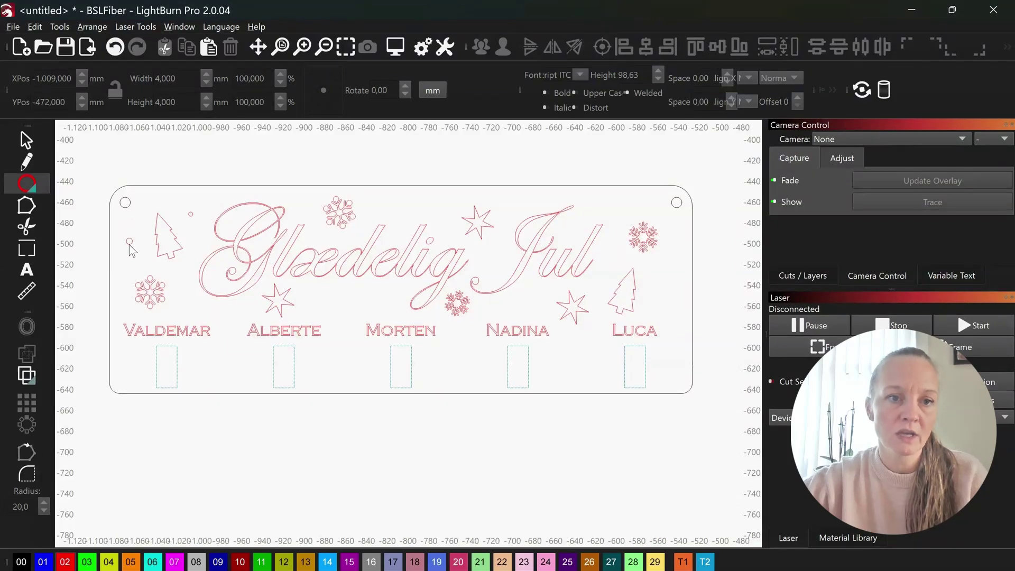
mouse_move(129, 244)
left_mouse_down()
mouse_move(126, 234)
mouse_move(140, 259)
left_mouse_up()
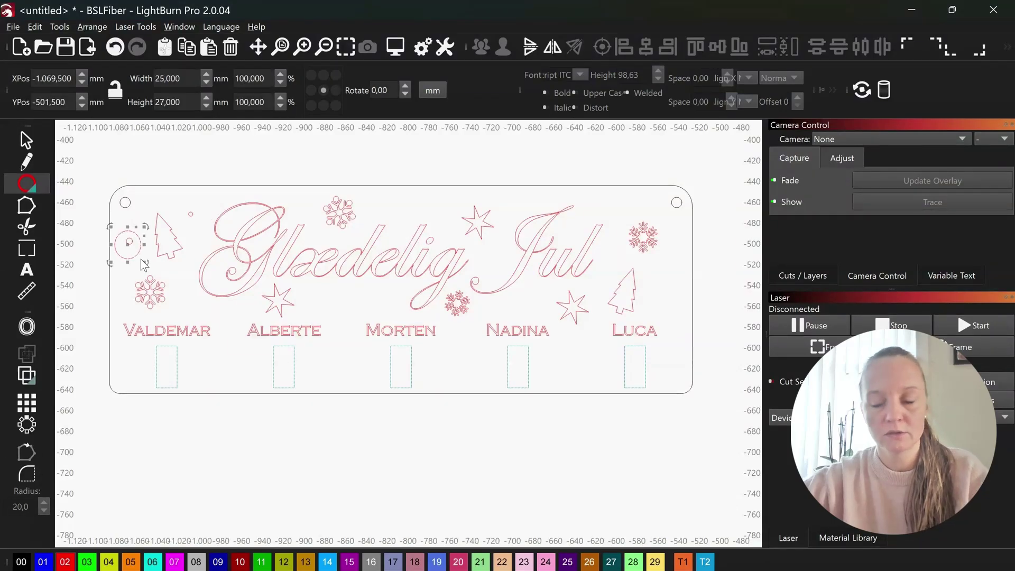
key("Delete")
Step: Scatter seven copies of the 6 mm circle in the gaps around the greeting and ornaments
left_click(25, 141)
left_click_drag(117, 228, 147, 258)
key("ctrl+v")
key("ctrl+v")
key("ctrl+v")
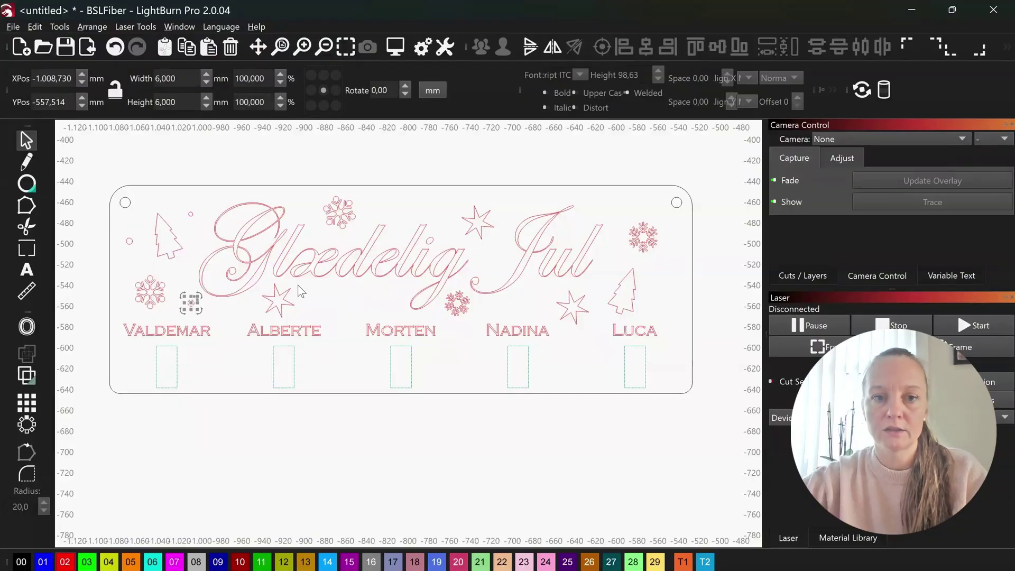
key("ctrl+v")
key("ctrl+v")
key("ctrl+v")
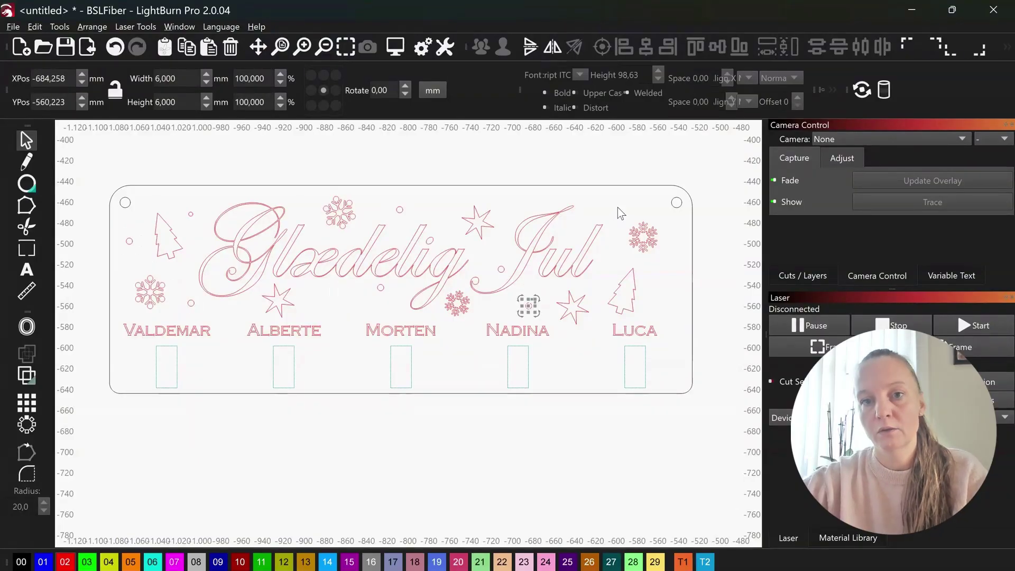
key("ctrl+v")
Step: Scatter seven copies of the 4 mm circle around the greeting, near the larger circles and ornaments
left_click_drag(176, 200, 209, 243)
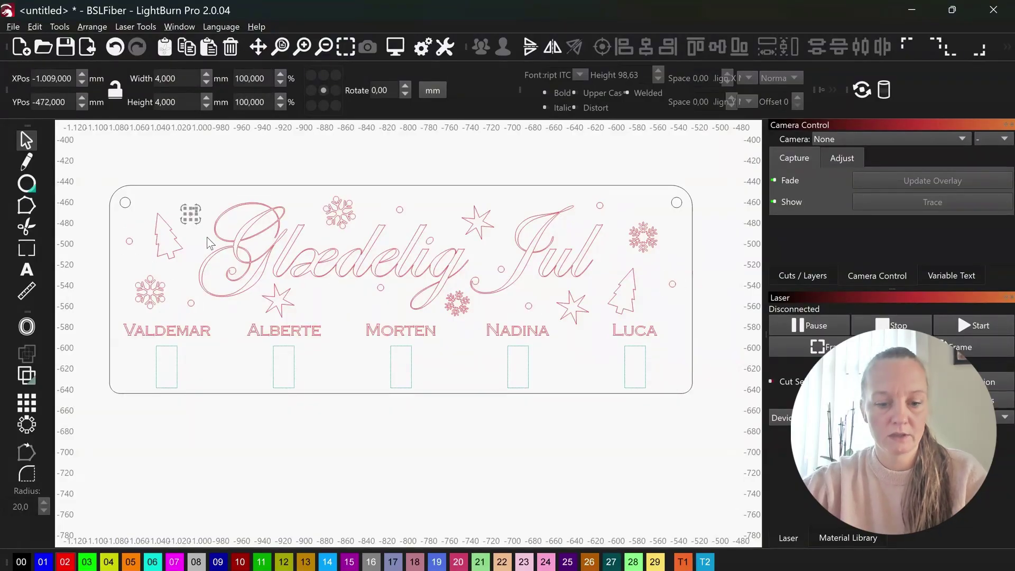
key("ctrl+v")
key("ctrl+v")
key("ctrl+v")
key("ctrl+v")
key("ctrl+v")
key("ctrl+v")
key("ctrl+v")
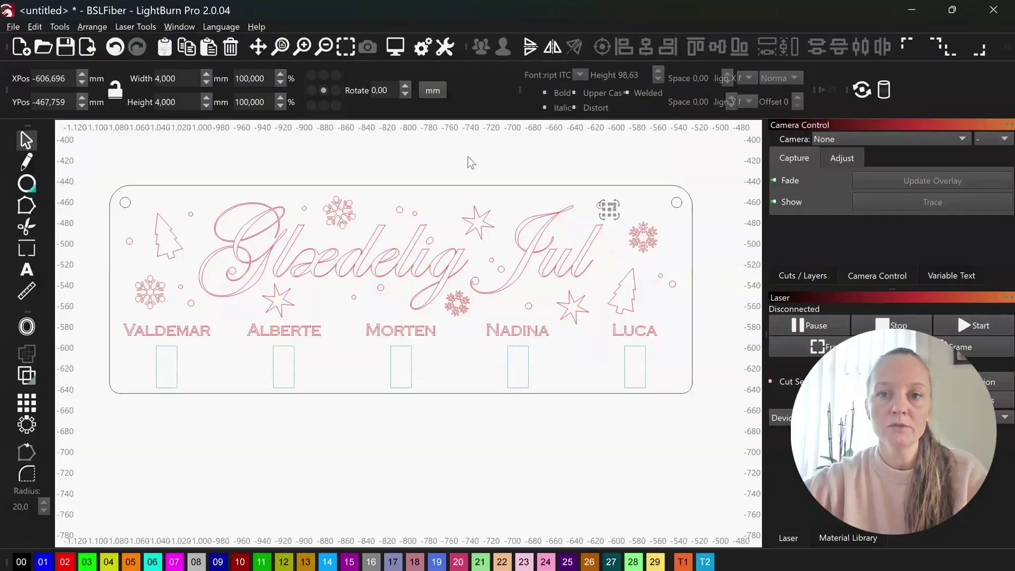
left_click(478, 172)
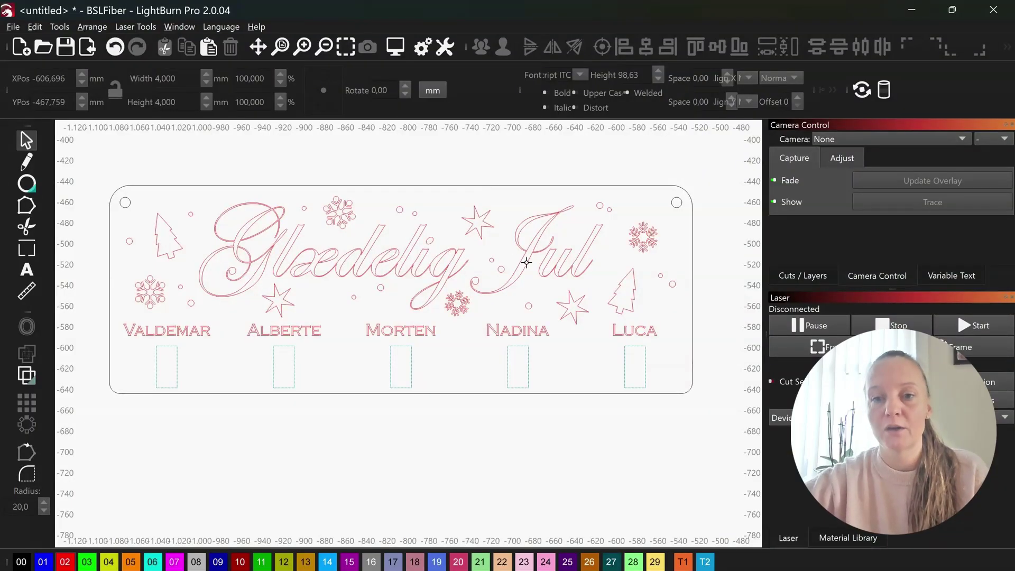
Step: Move the pair of 10 mm mounting holes up by 2 mm
scroll(526, 263, "down", 1)
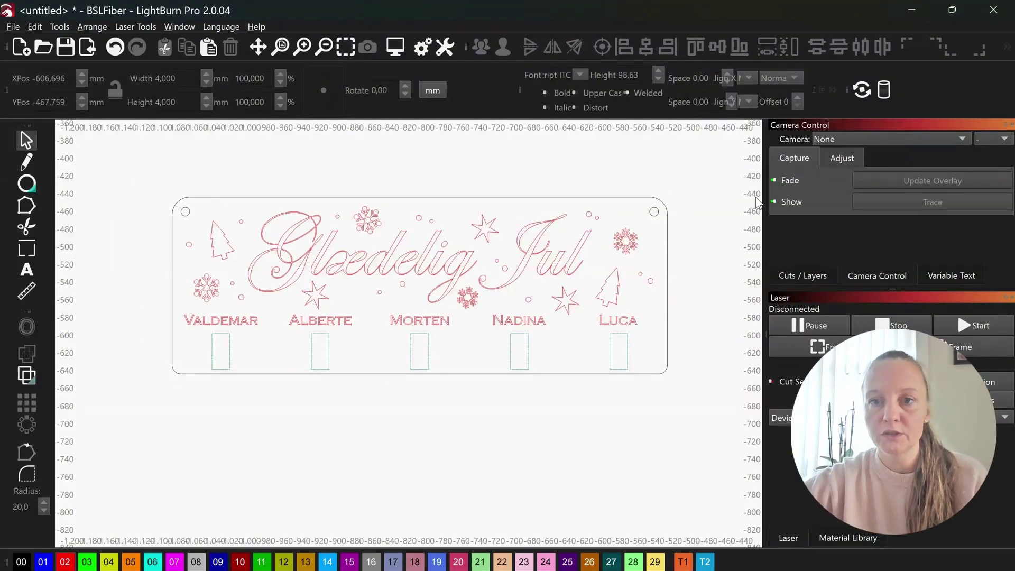
left_click(654, 209, "shift")
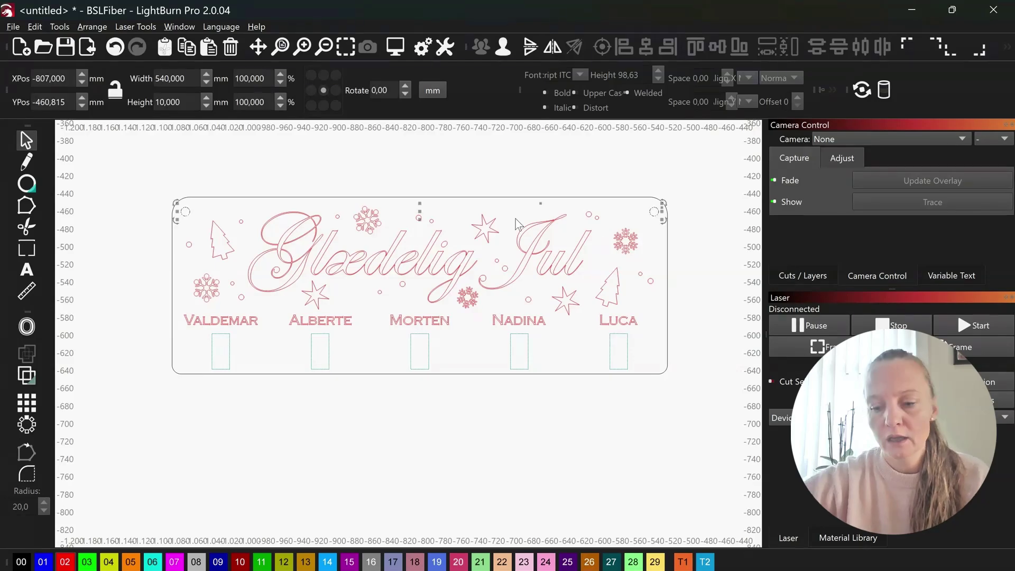
key("Up")
key("Up")
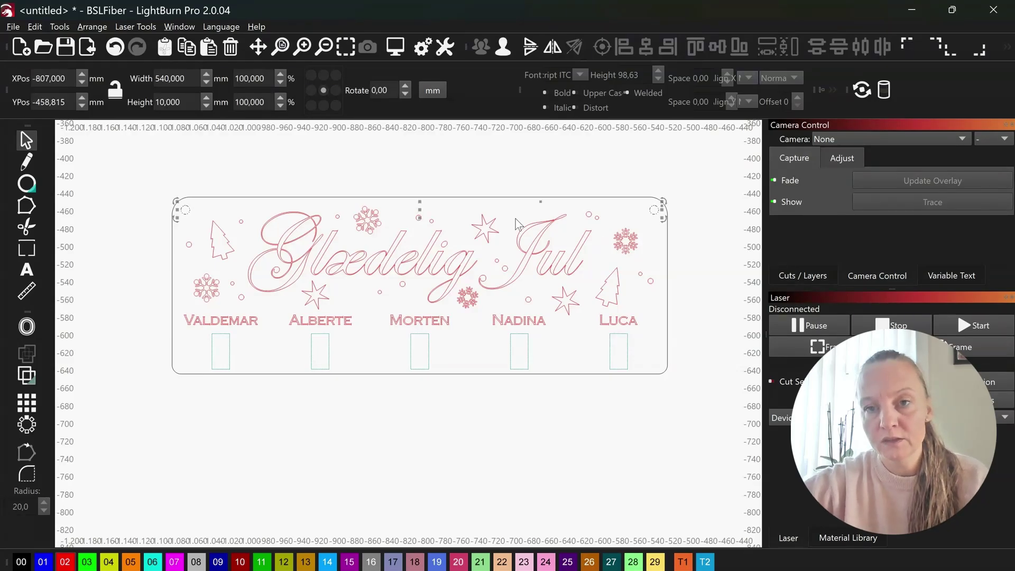
Step: Ungroup the two mounting holes and move each one inward from its plate end, with the right hole at X -546 mm
right_click(328, 148)
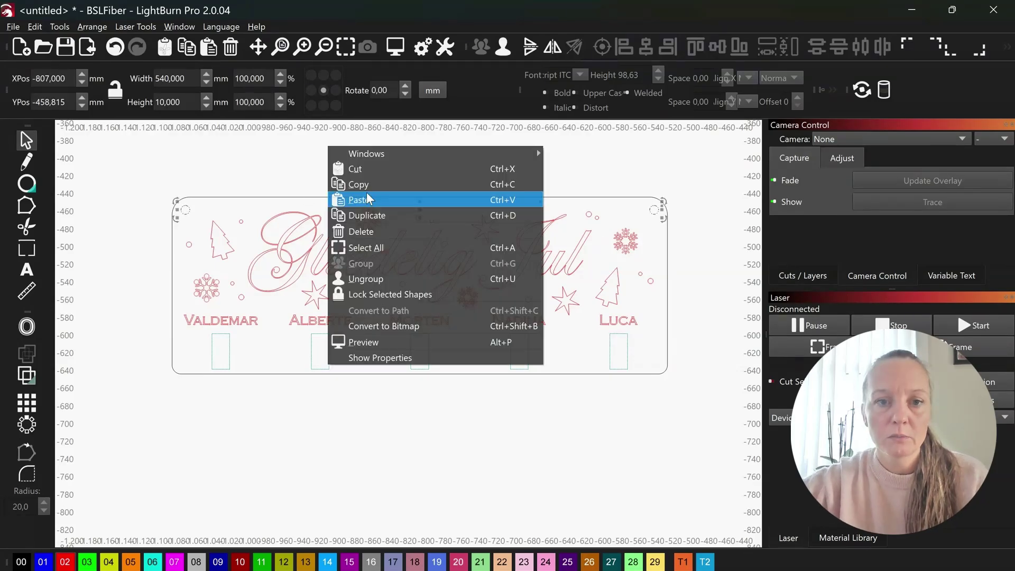
left_click(259, 200)
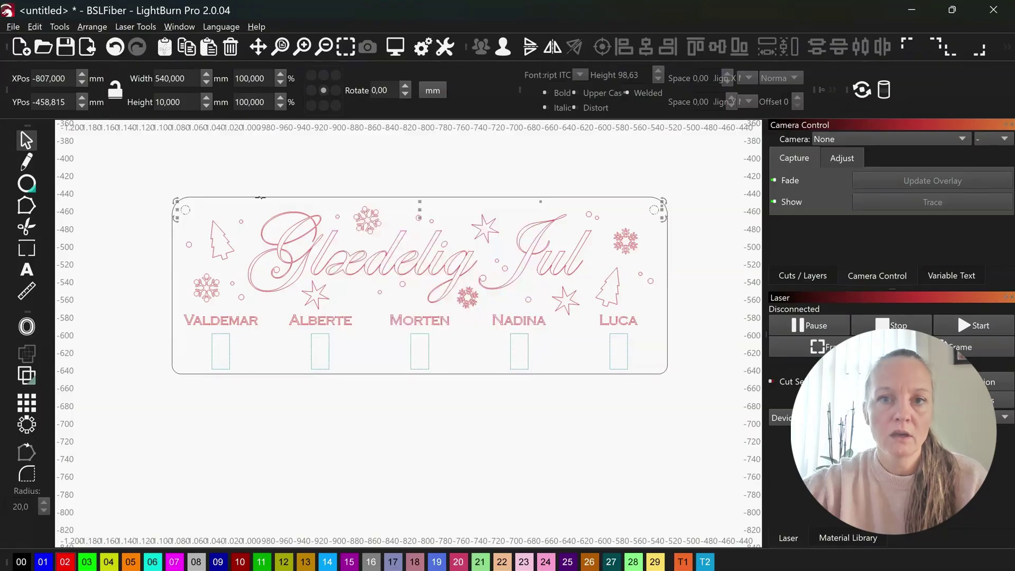
right_click(187, 214)
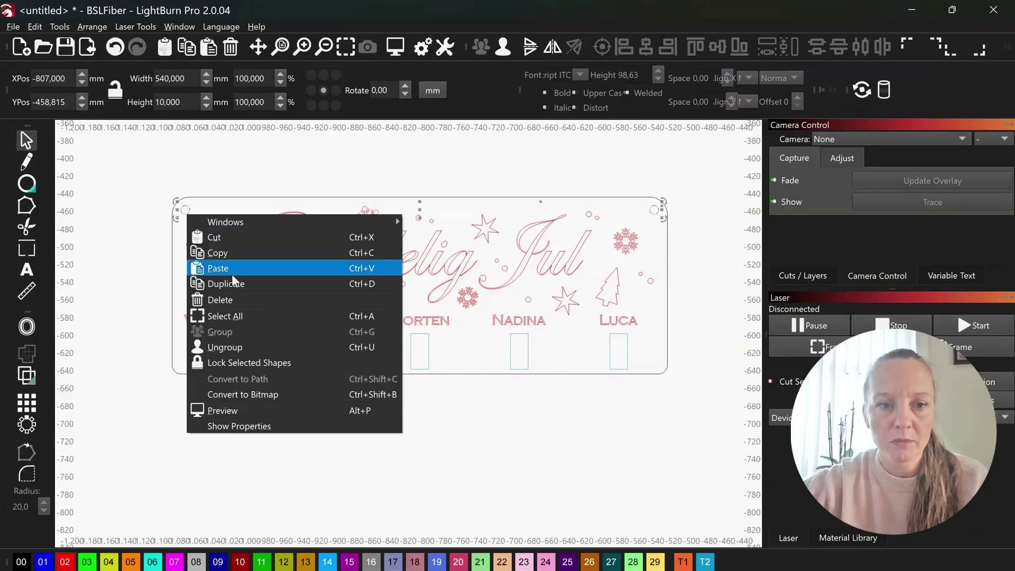
left_click(240, 344)
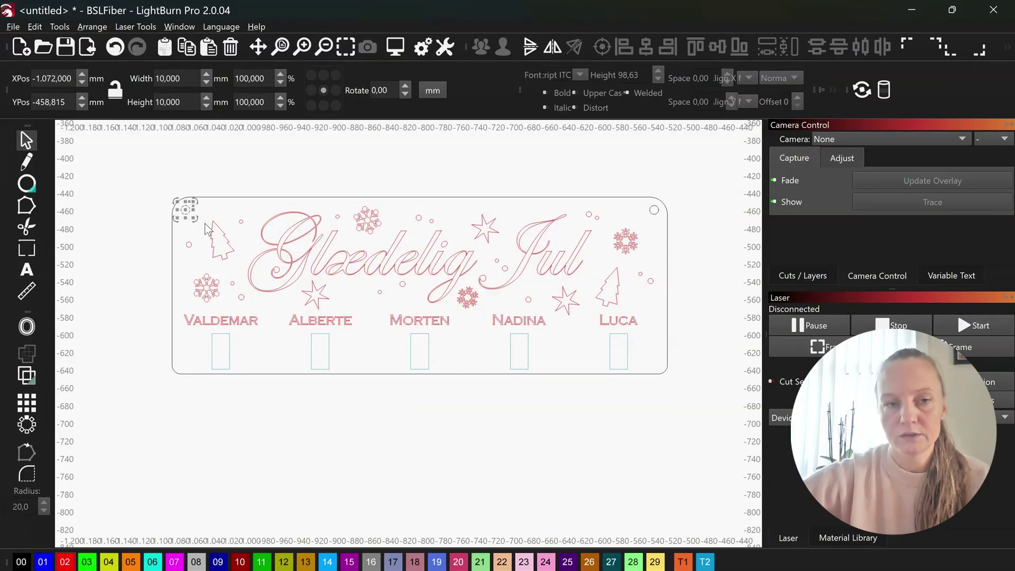
left_click_drag(628, 172, 677, 229)
key("ctrl+Left")
key("ctrl+Left")
key("ctrl+Left")
key("ctrl+Left")
left_click(677, 230)
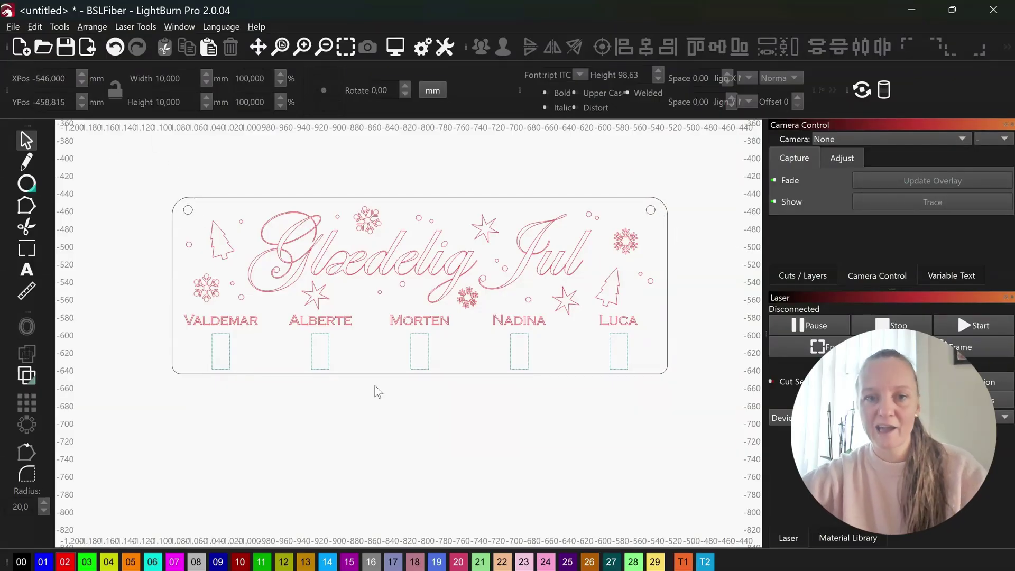
Step: Set the view style to Filled / Smooth and show the cut settings of the layers
left_click(207, 27)
mouse_move(184, 26)
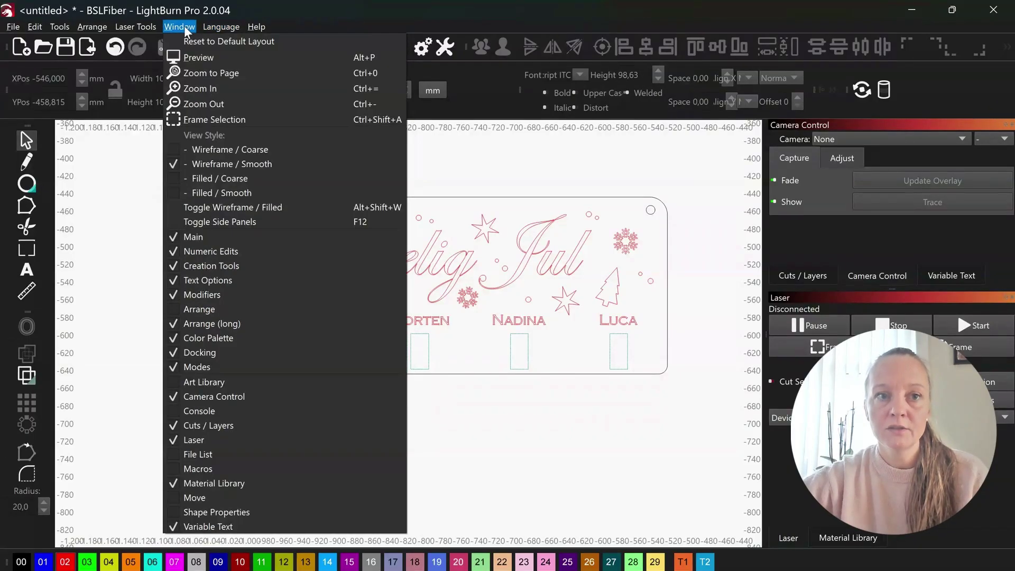
left_click(194, 192)
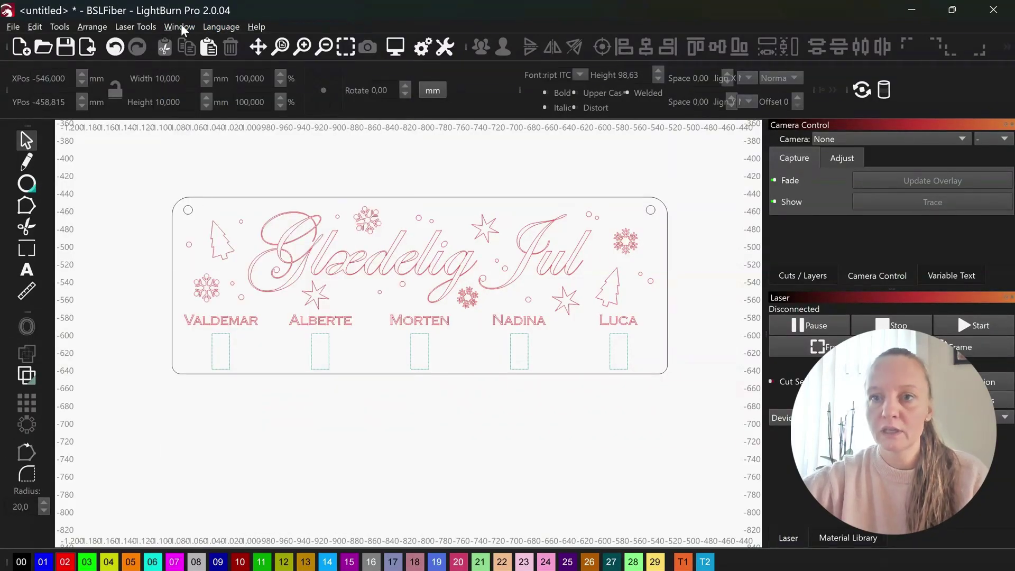
left_click(802, 275)
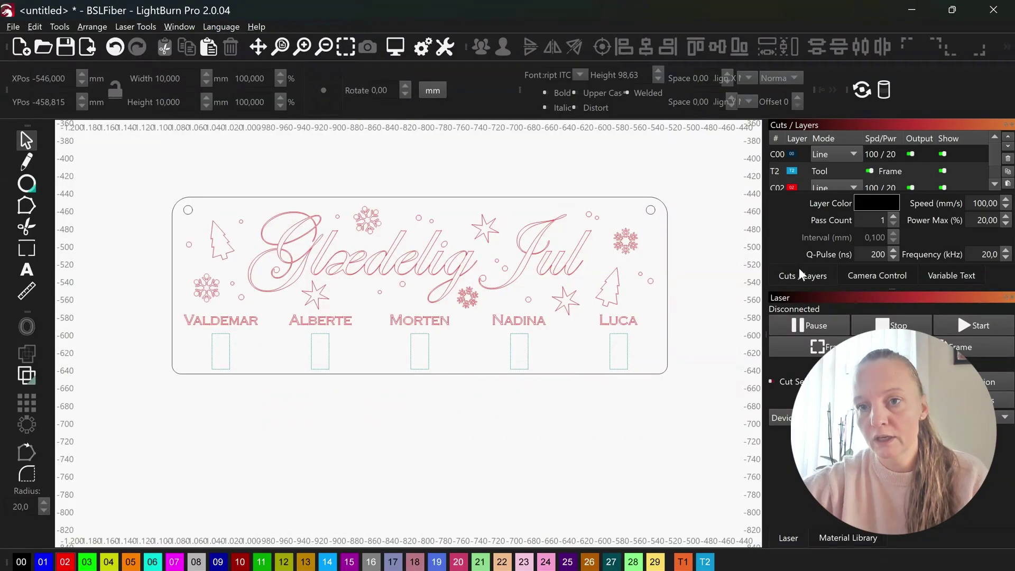
Step: Set the mode of the red C02 layer to Fill
left_click(849, 183)
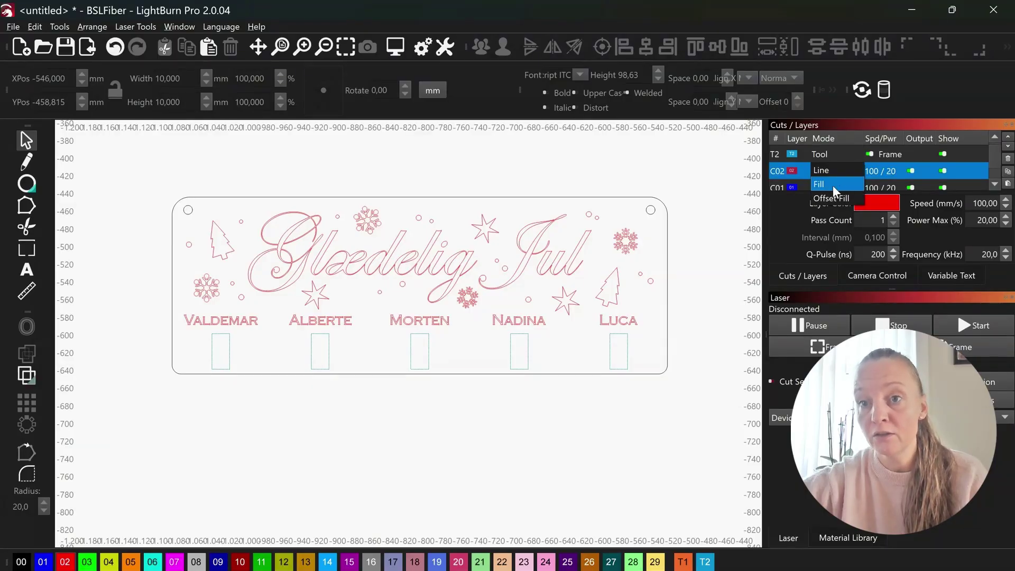
left_click(833, 185)
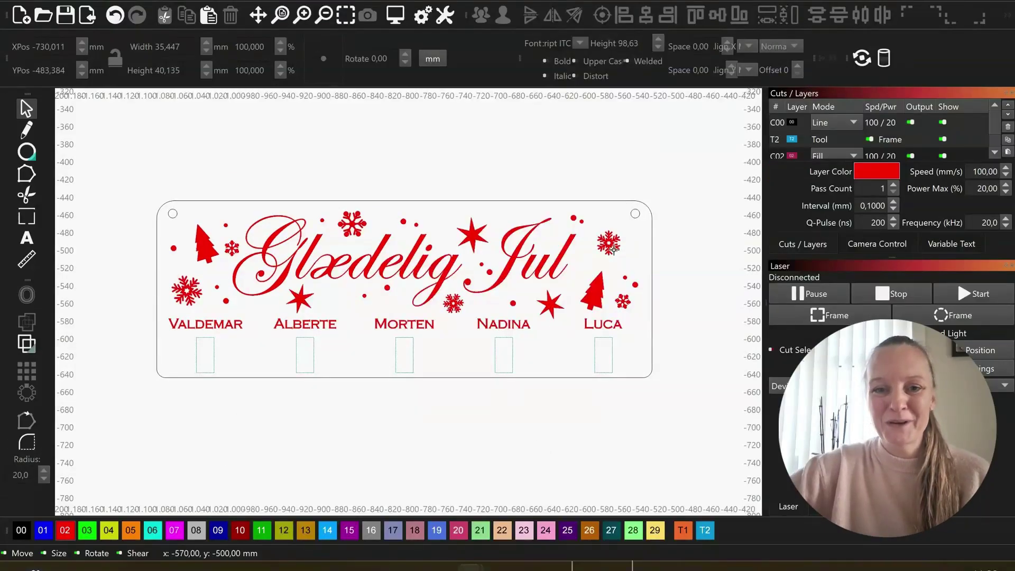
Step: Examine the filled greeting, names and ornaments across the plate up close and as a whole
scroll(209, 285, "up", 3)
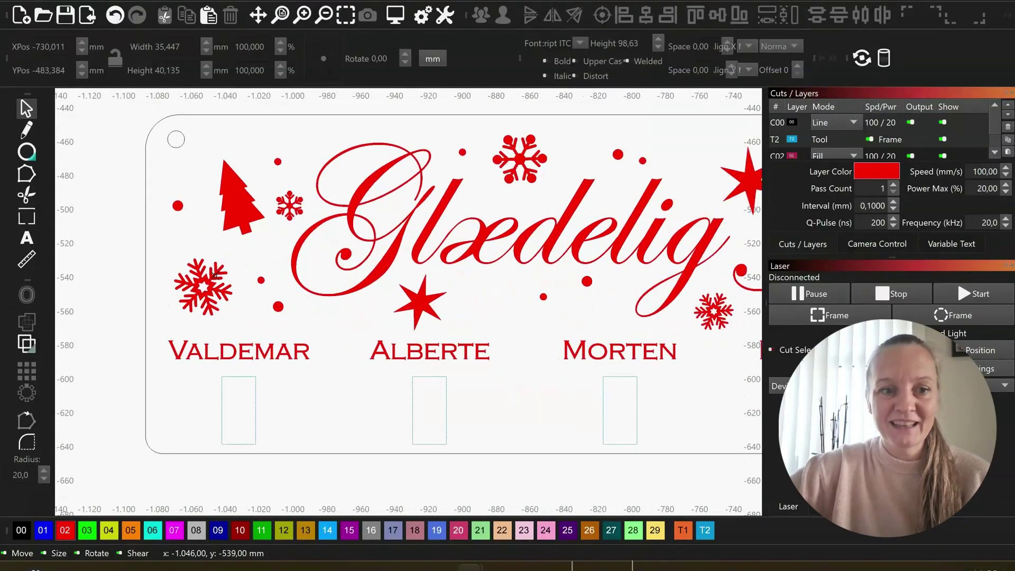
scroll(214, 275, "up", 3)
scroll(165, 303, "down", 2)
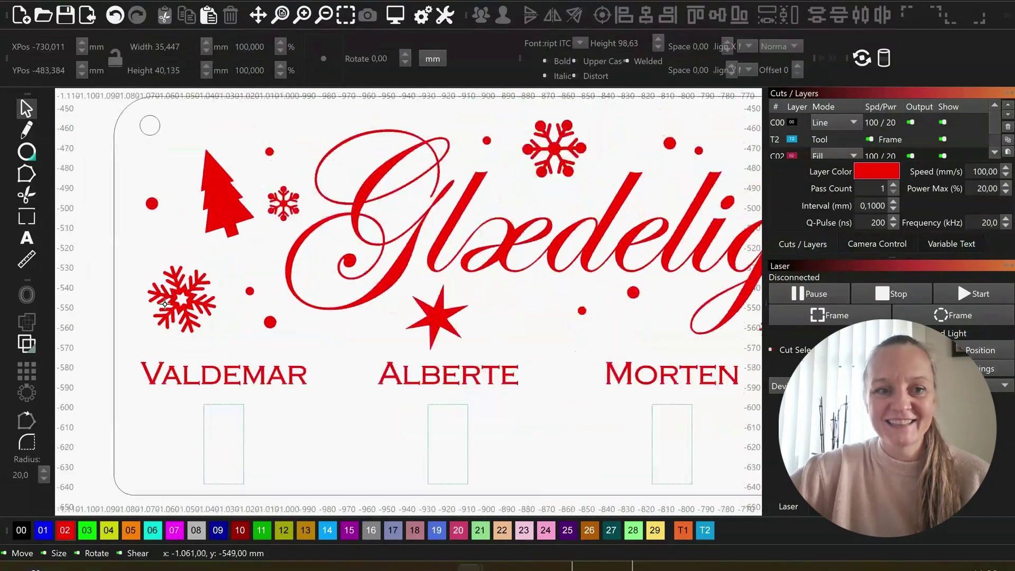
scroll(165, 303, "down", 2)
scroll(182, 274, "down", 1)
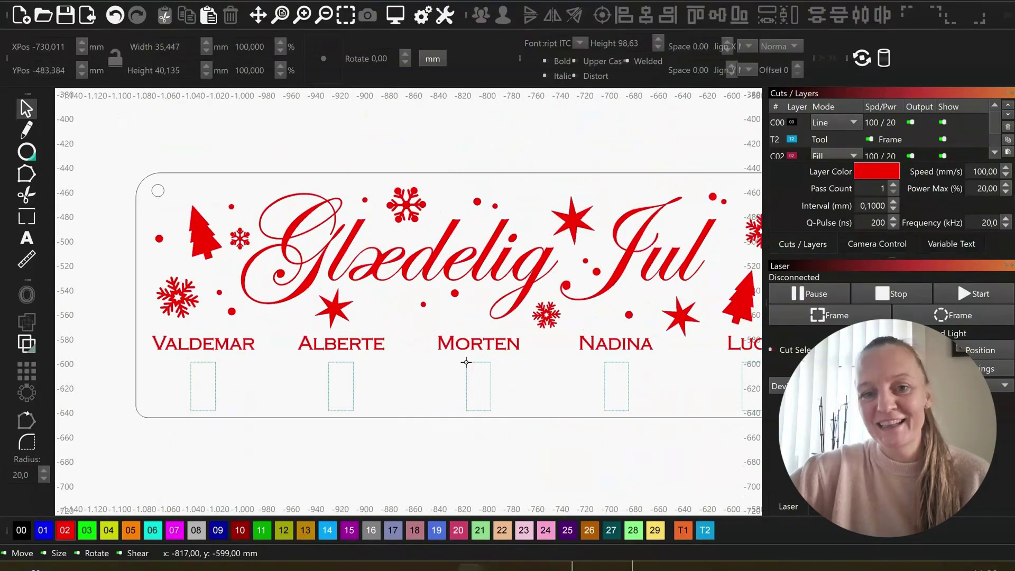
scroll(447, 219, "down", 1)
scroll(425, 301, "down", 1)
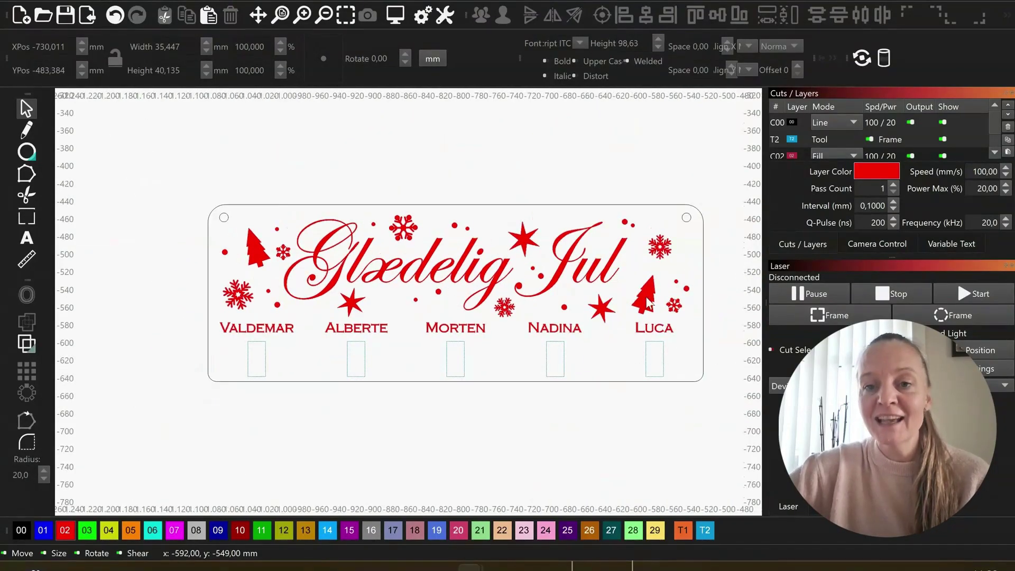
scroll(695, 302, "up", 1)
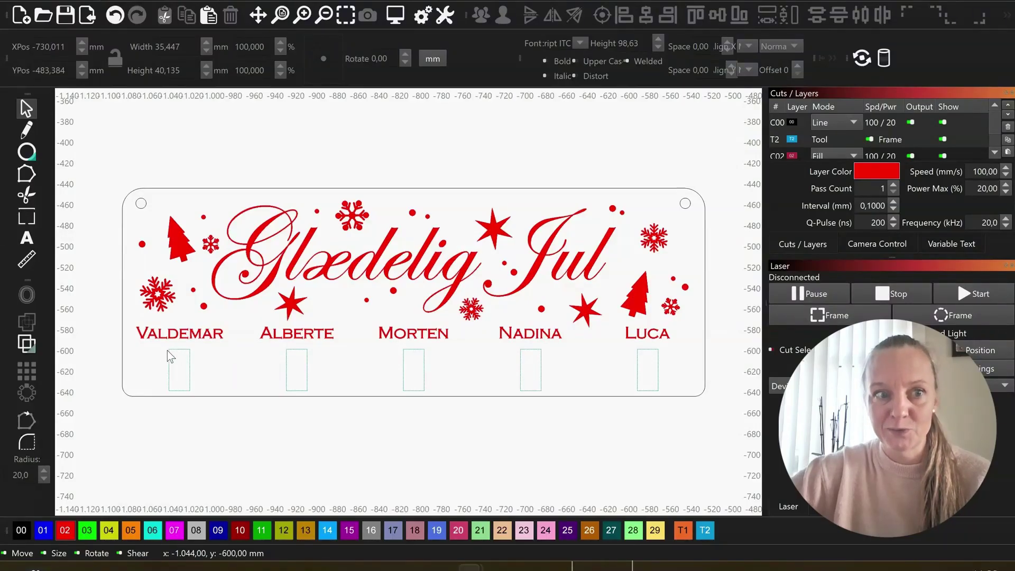
Step: Draw a 4 mm circle inside the upper end of the rectangle below the first name and assign it to layer 01
left_click(27, 152)
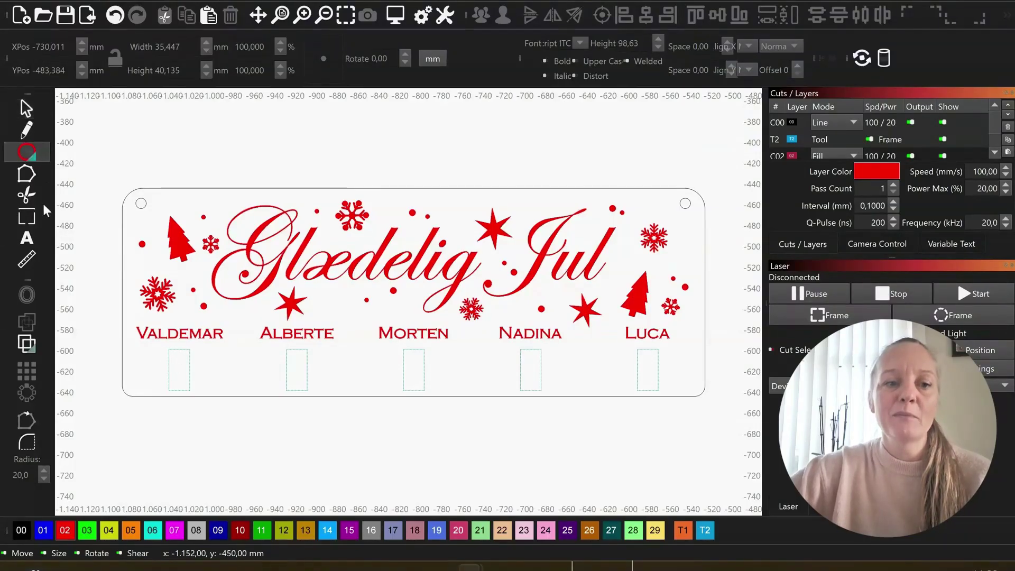
scroll(177, 370, "up", 5)
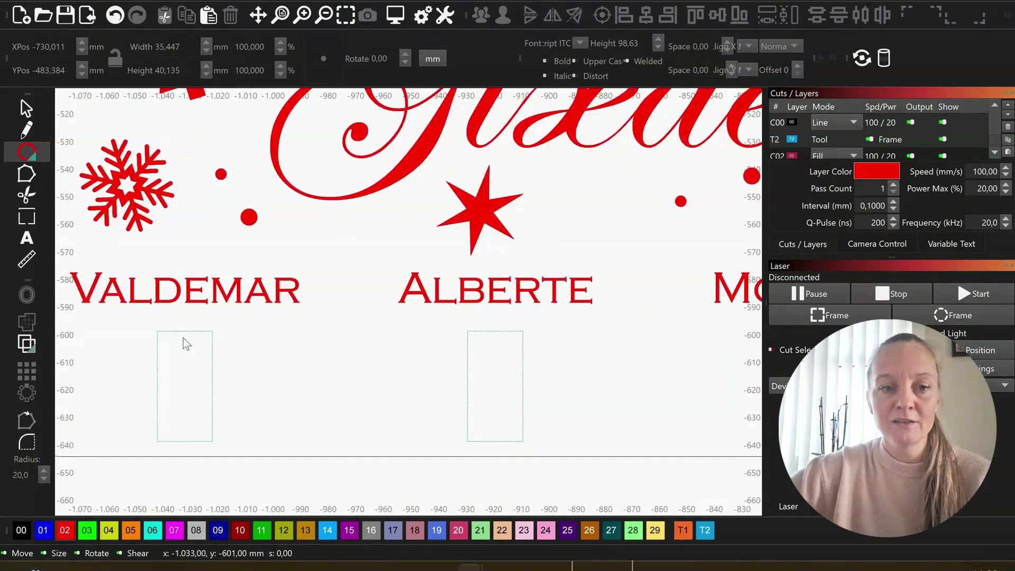
left_click_drag(186, 344, 197, 355)
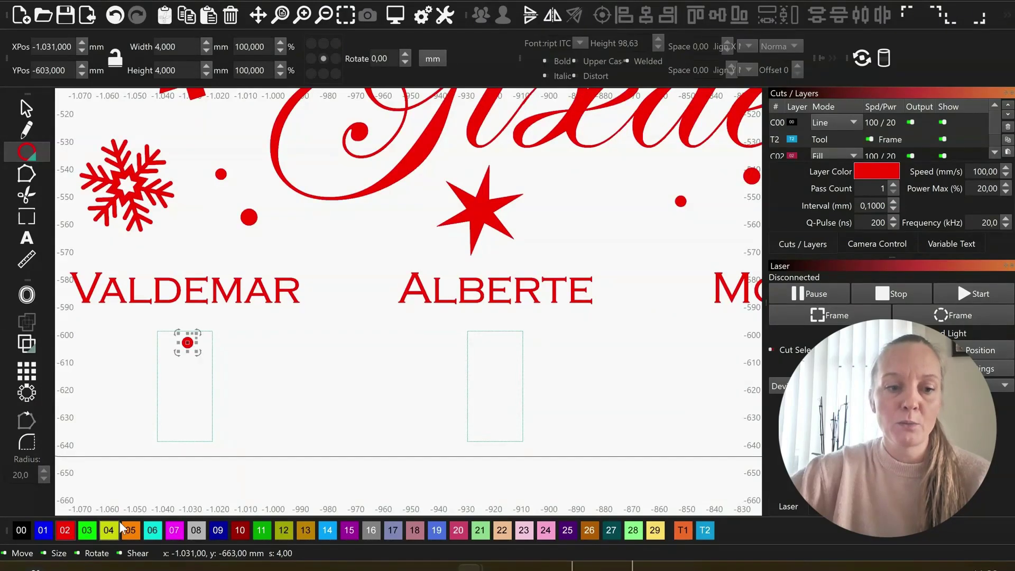
left_click(43, 530)
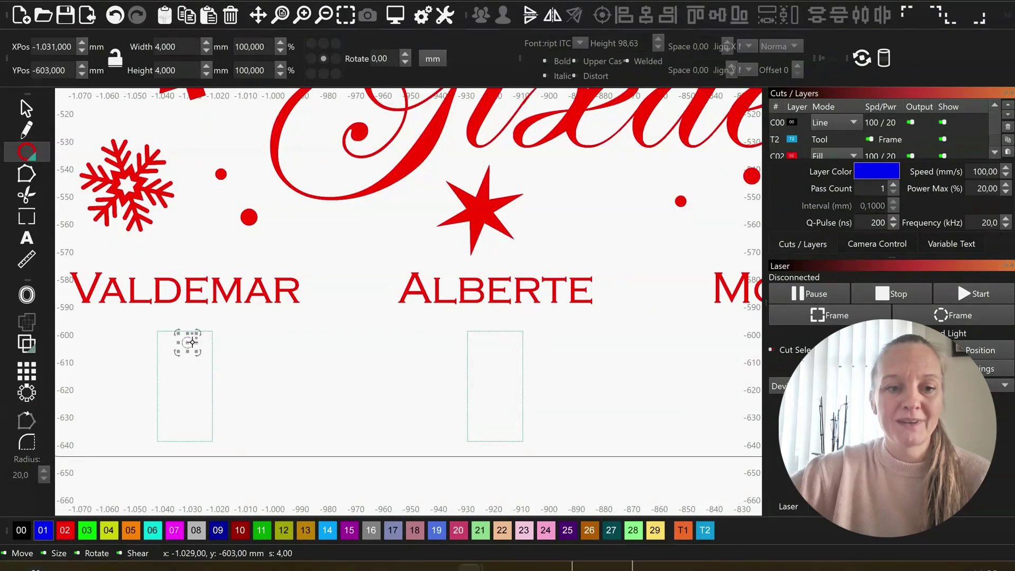
Step: Move the 4 mm circle up in the first rectangle, then centre it horizontally and align it to the rectangle's top edge
scroll(191, 342, "up", 2)
left_click_drag(188, 344, 184, 340)
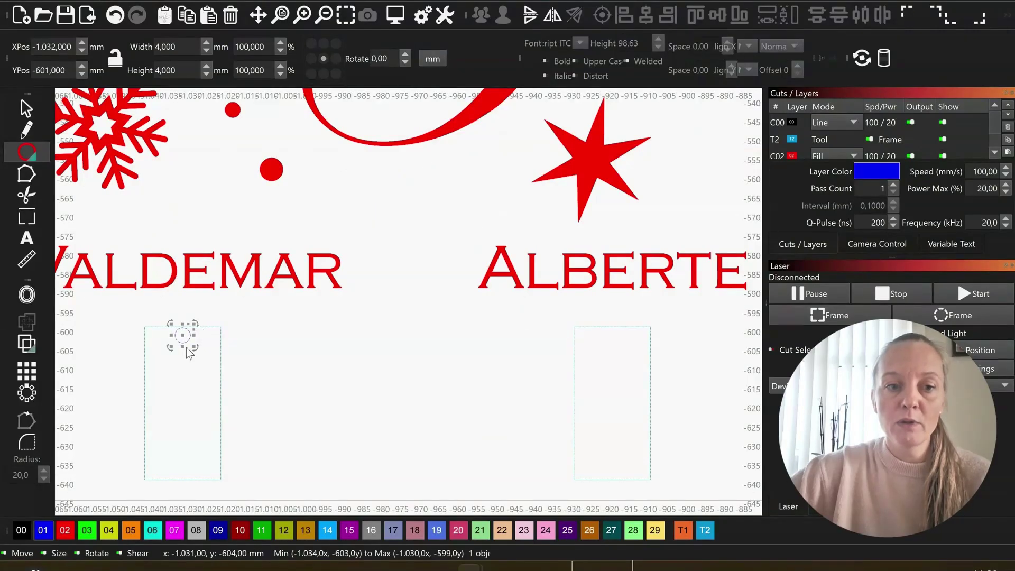
left_click(217, 328, "shift")
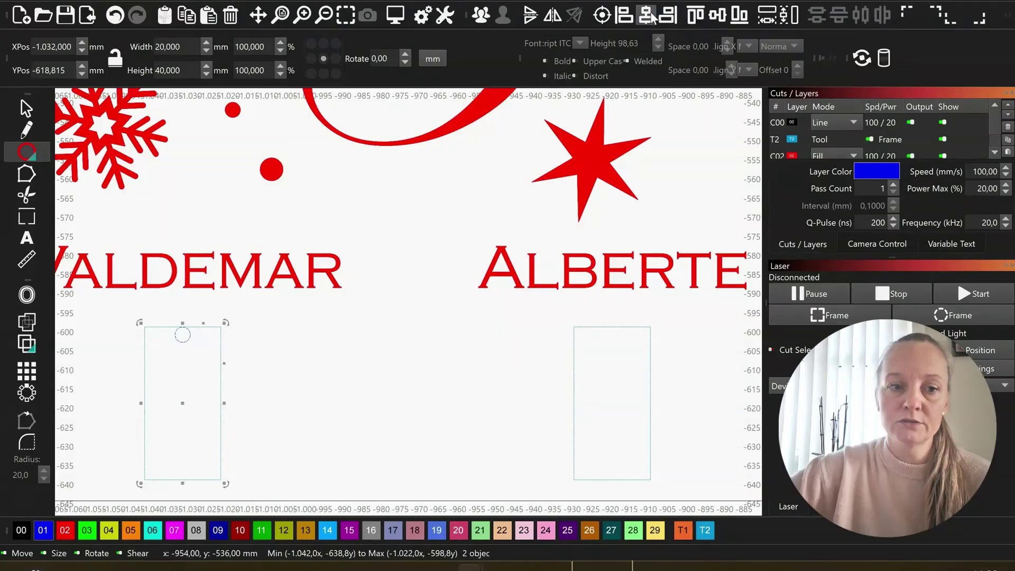
Step: Duplicate the 4 mm circle and align the copy to the horizontal centre and top edge of the second rectangle
scroll(160, 338, "down", 2)
left_click_drag(161, 324, 191, 357)
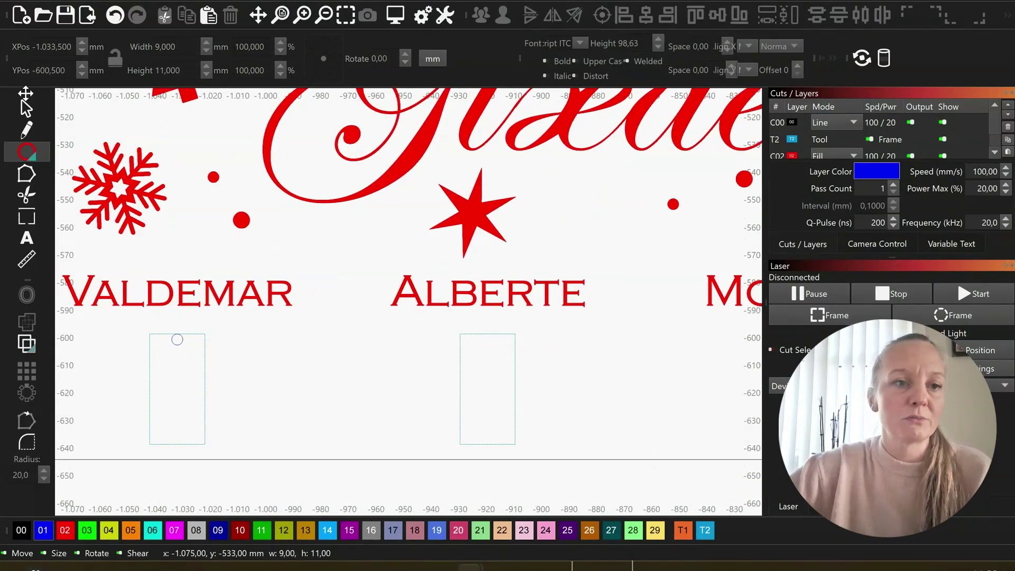
left_click(26, 108)
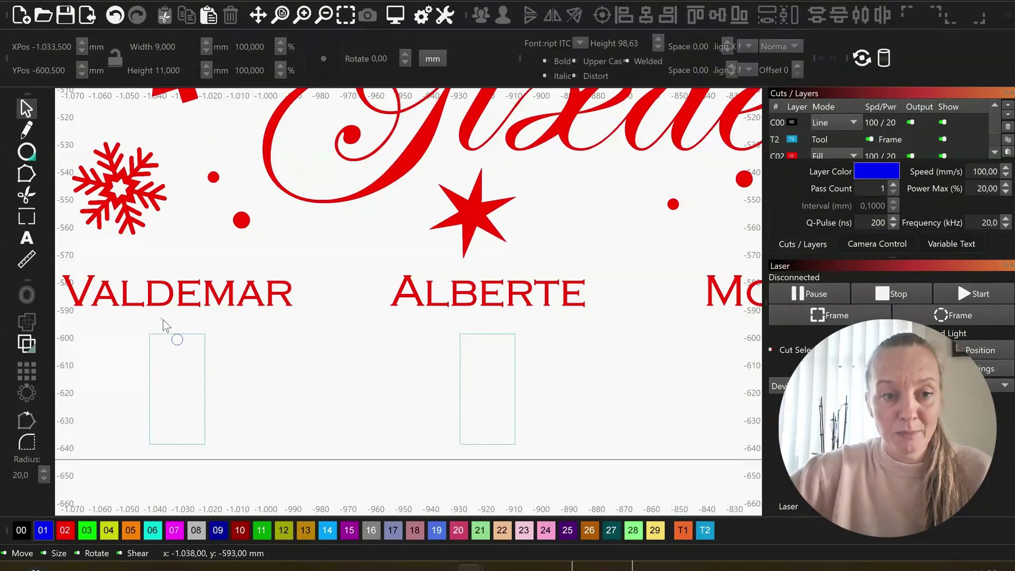
left_click_drag(162, 320, 202, 369)
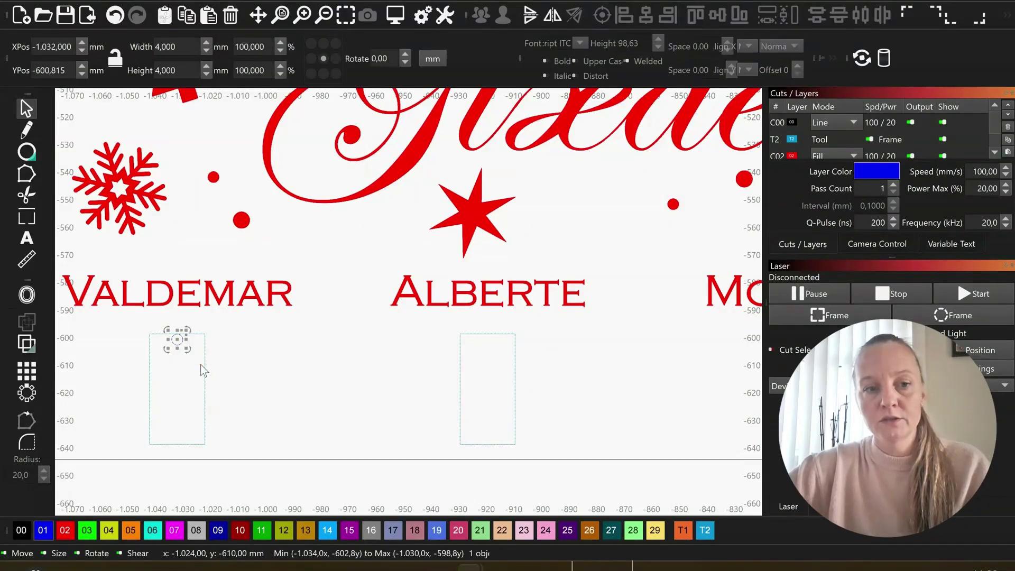
left_click(460, 344, "shift")
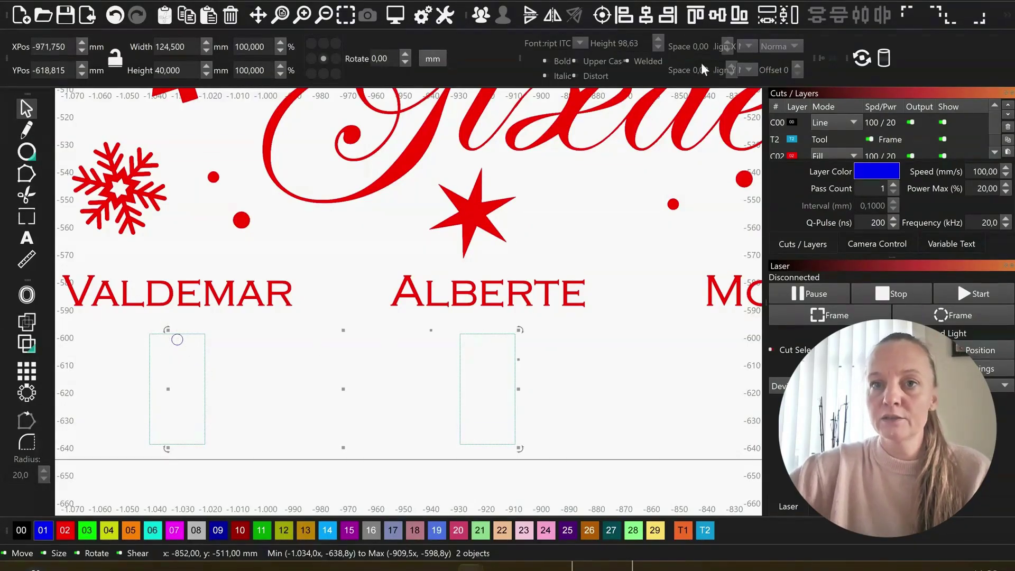
left_click(695, 15)
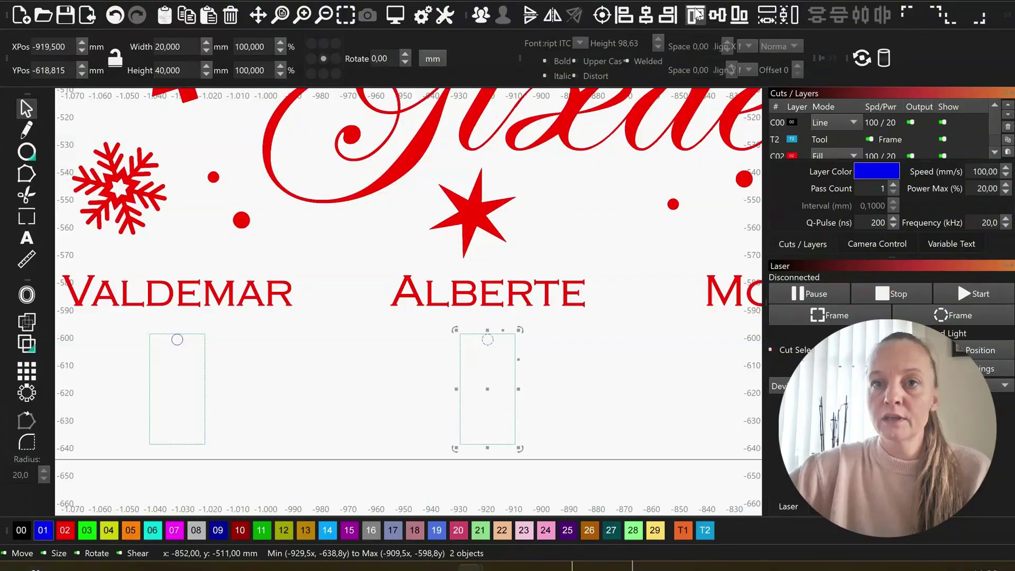
Step: Place a copy of the second rectangle's 4 mm circle centred at the top edge of the third rectangle
scroll(389, 300, "down", 2)
scroll(433, 313, "up", 4)
left_click(415, 317)
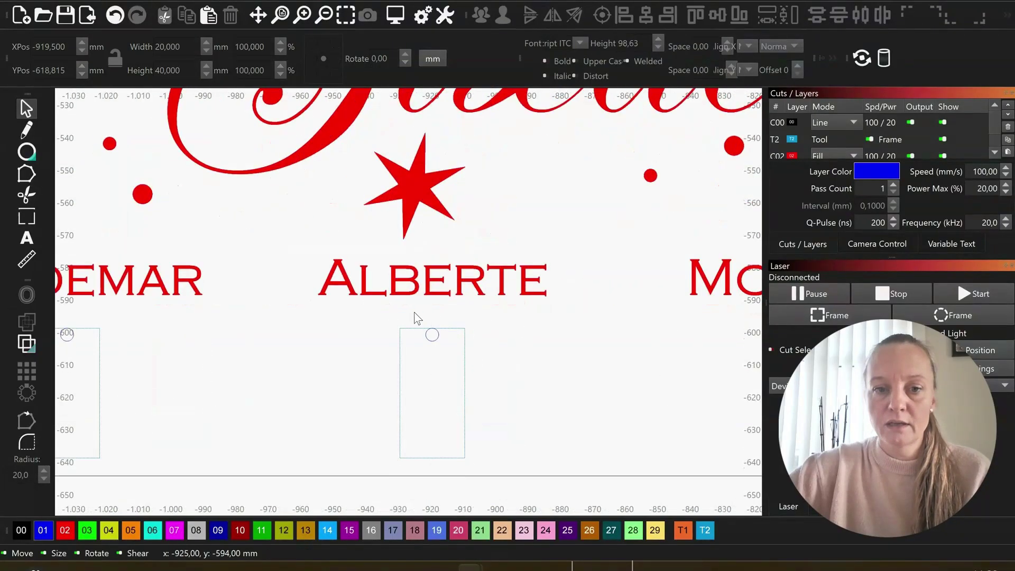
left_click_drag(414, 317, 448, 359)
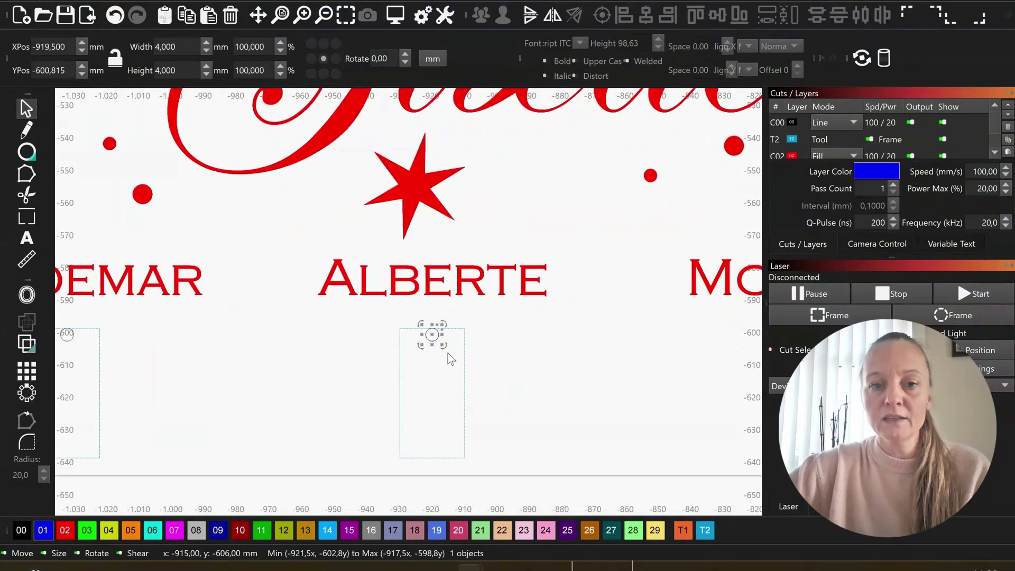
scroll(448, 353, "down", 3)
left_click(530, 326, "shift")
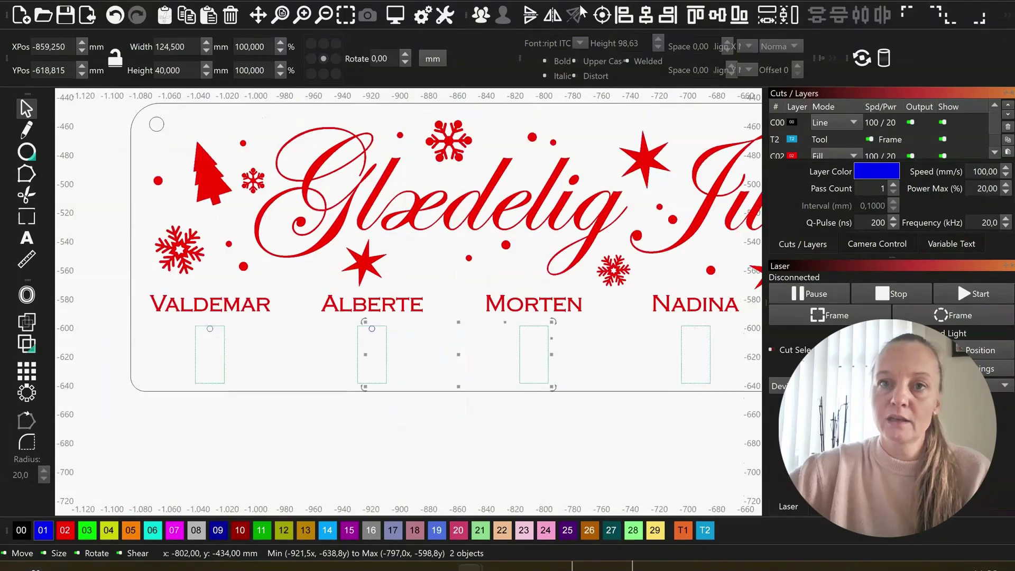
left_click(646, 14)
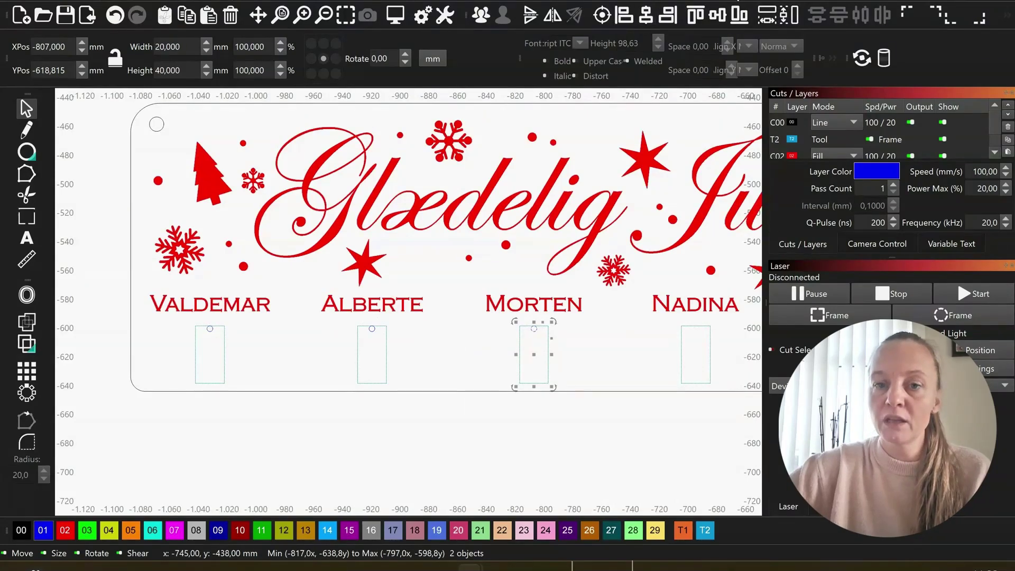
Step: Copy the third rectangle's 4 mm circle and centre the copy at the top edge of the fourth rectangle
scroll(460, 315, "down", 2)
scroll(516, 284, "up", 5)
left_click(489, 312)
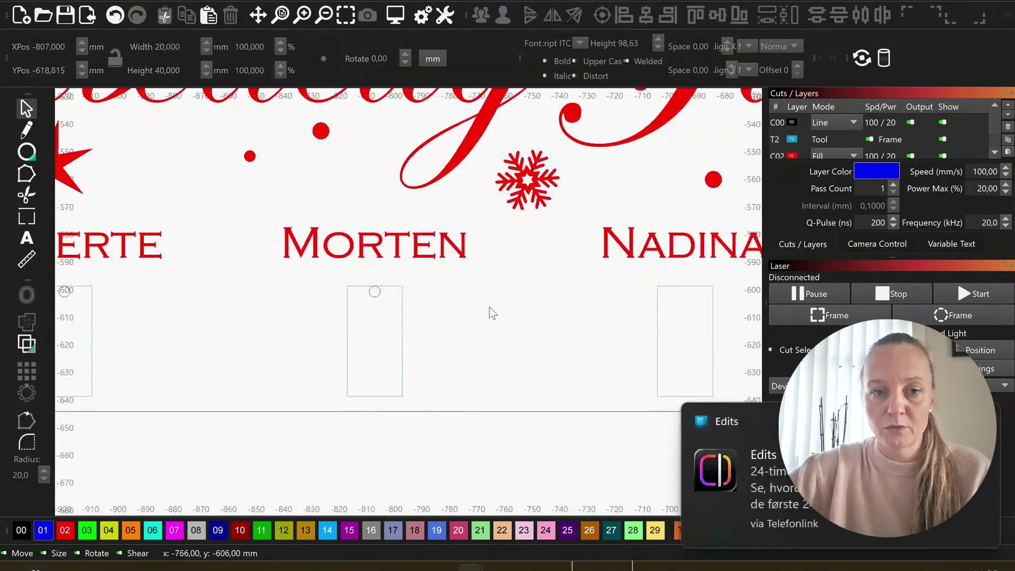
left_click(377, 287)
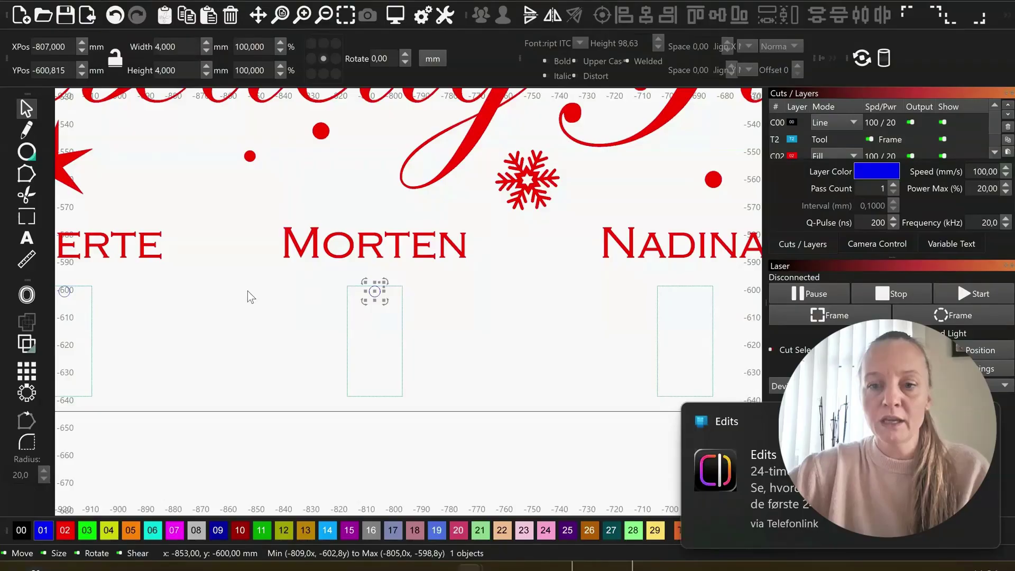
scroll(249, 293, "down", 2)
left_click(517, 292, "shift")
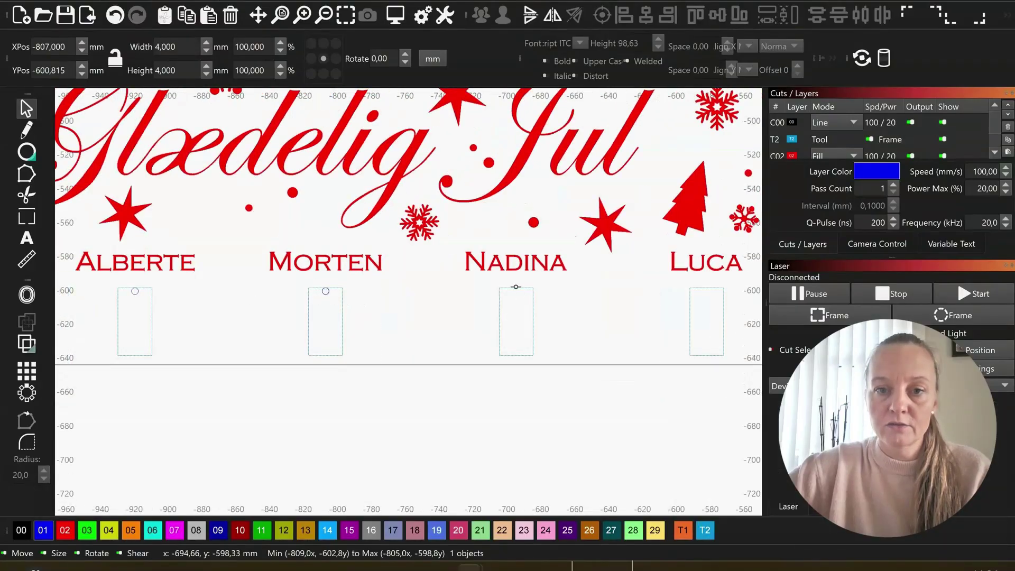
left_click(439, 275)
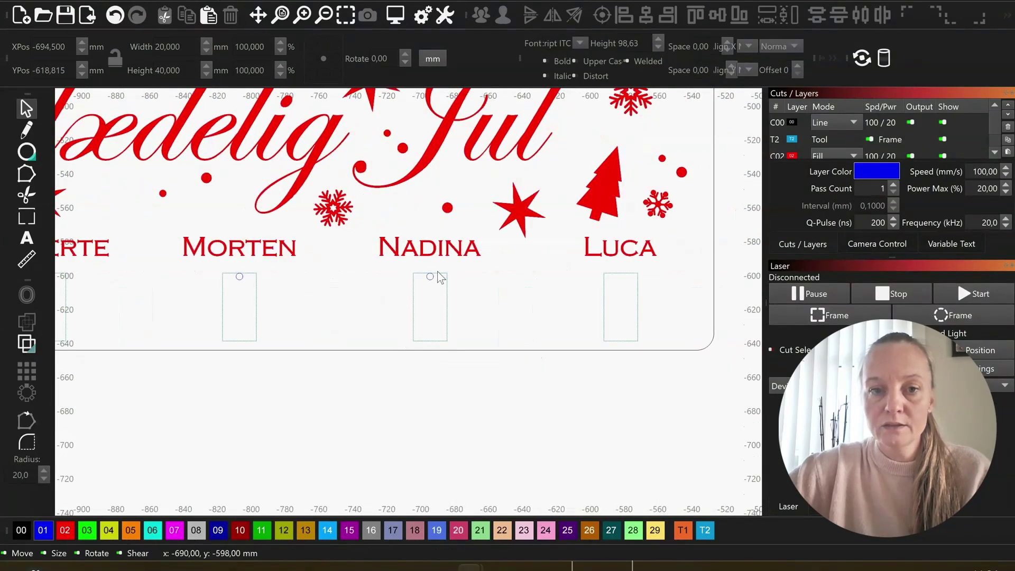
Step: Copy the fourth rectangle's 4 mm circle and centre the copy at the top edge of the fifth rectangle
left_click(431, 276)
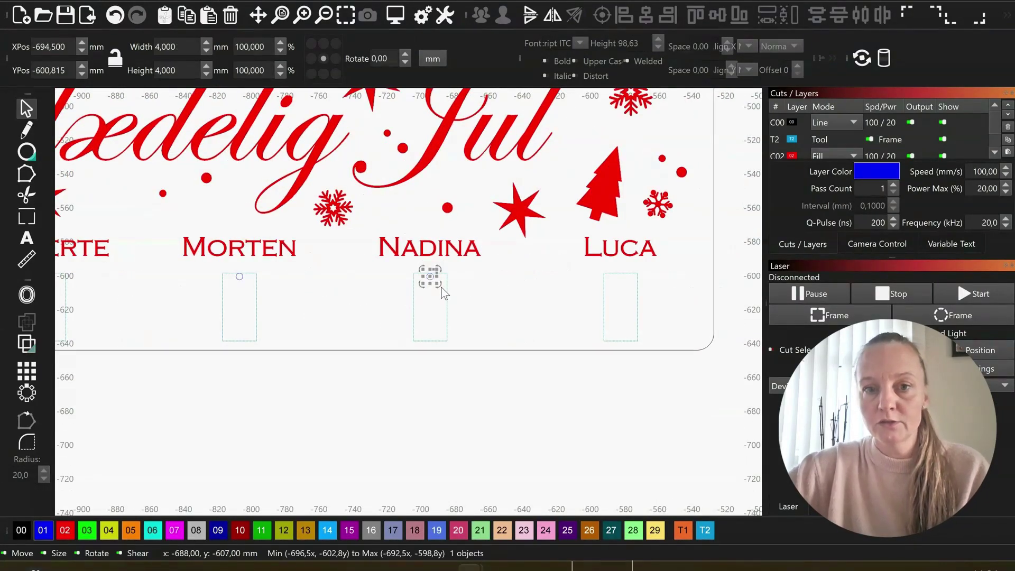
left_click(620, 273, "shift")
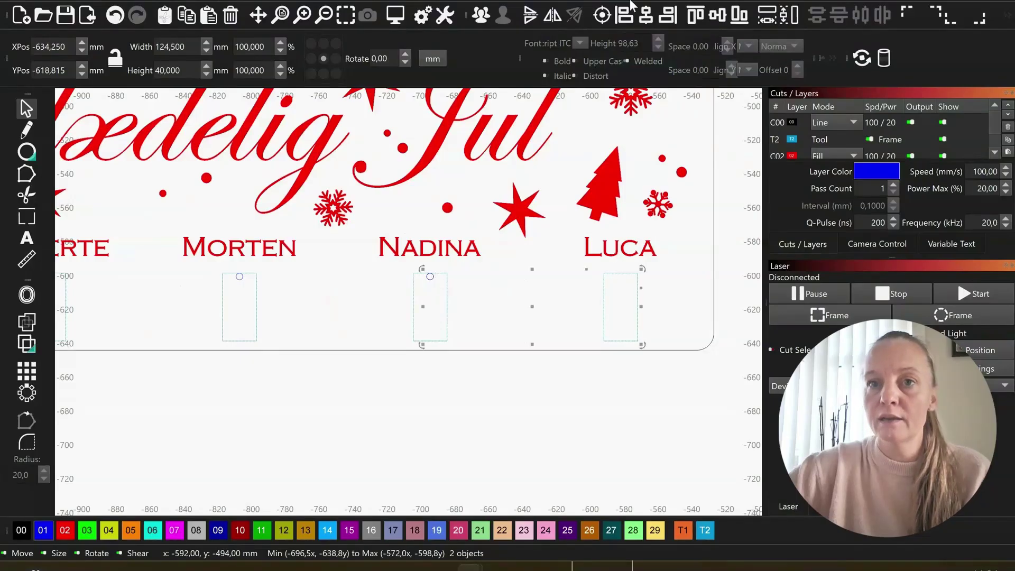
left_click(655, 16)
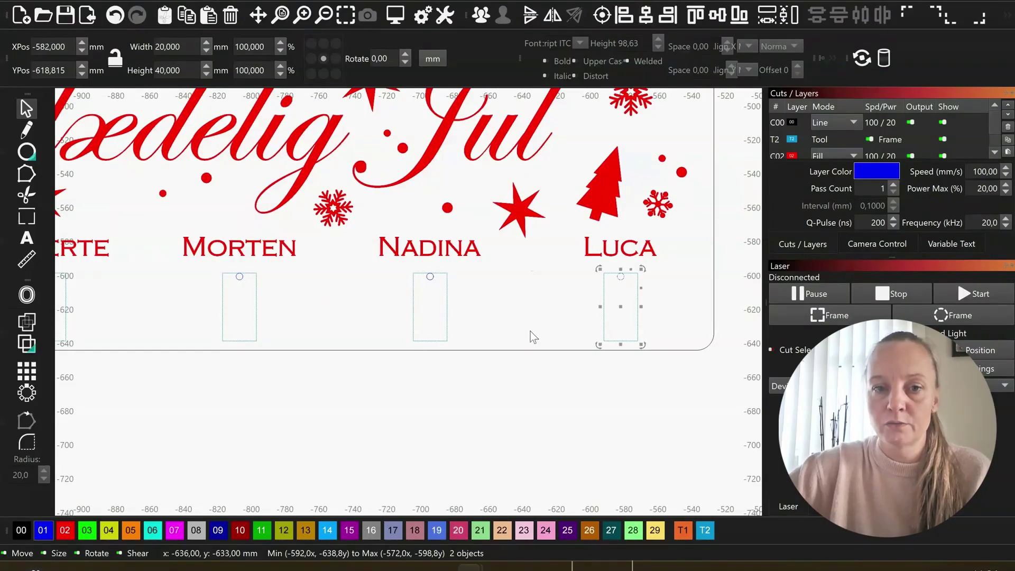
left_click(505, 300)
scroll(529, 309, "down", 4)
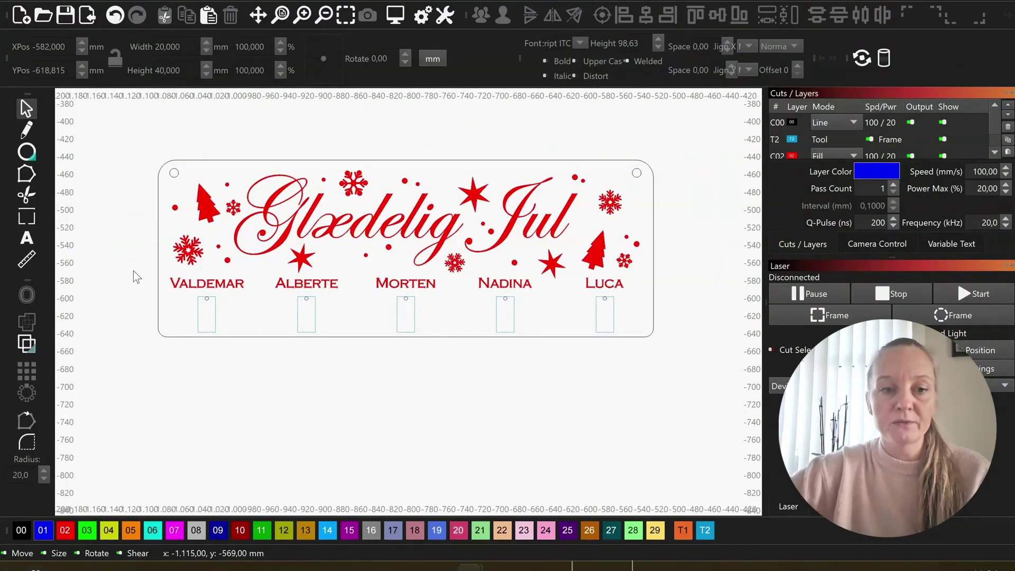